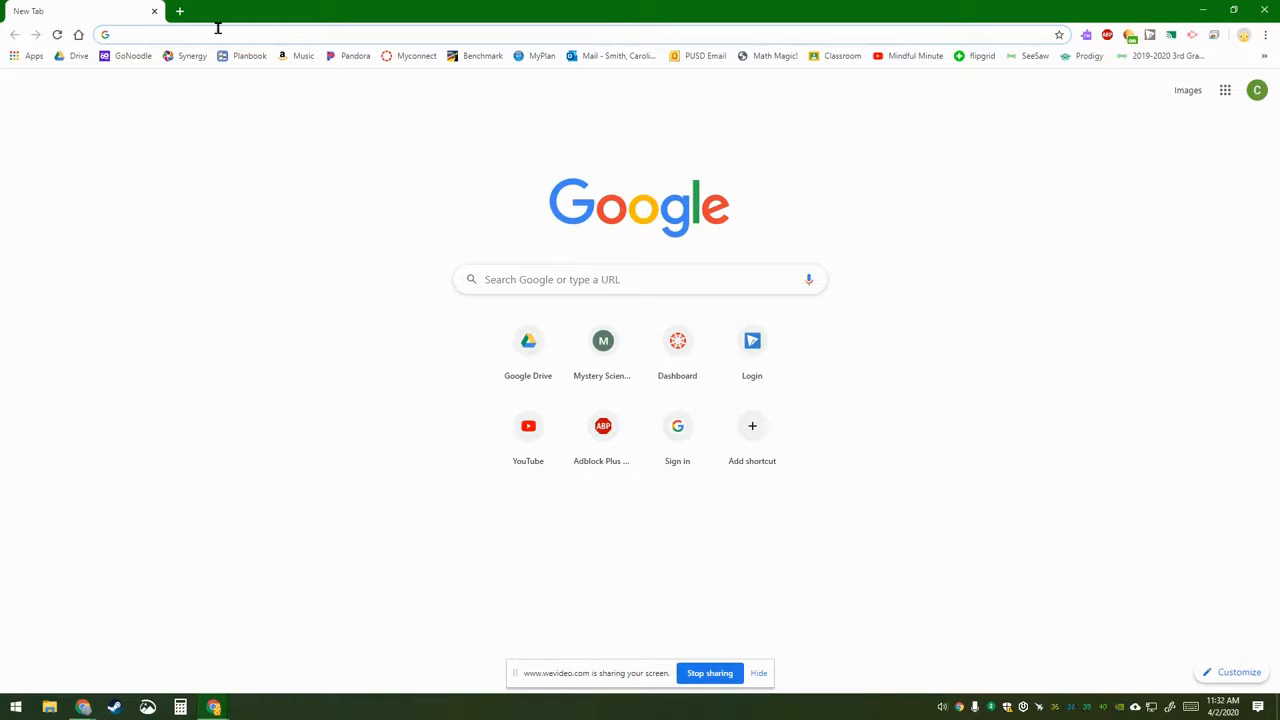
# Step: Load the wevideo.com site from the Chrome address bar
pyautogui.write('wevideo')
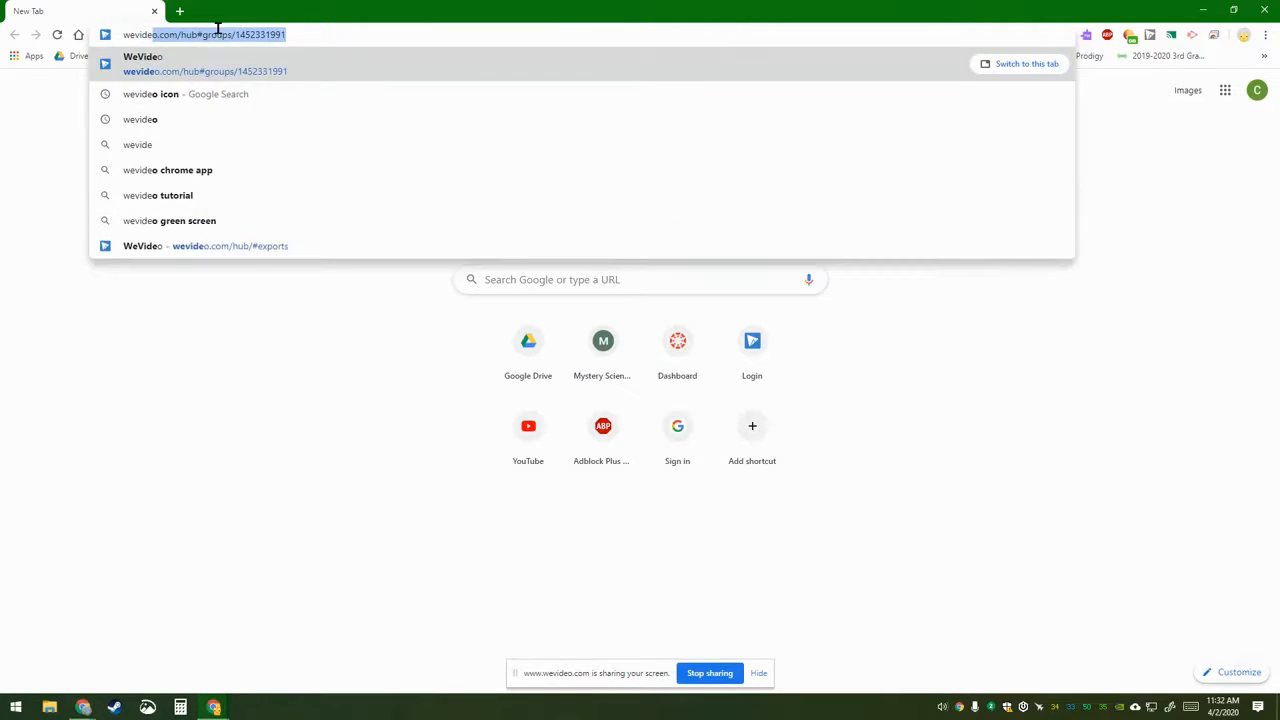
pyautogui.press('Return')
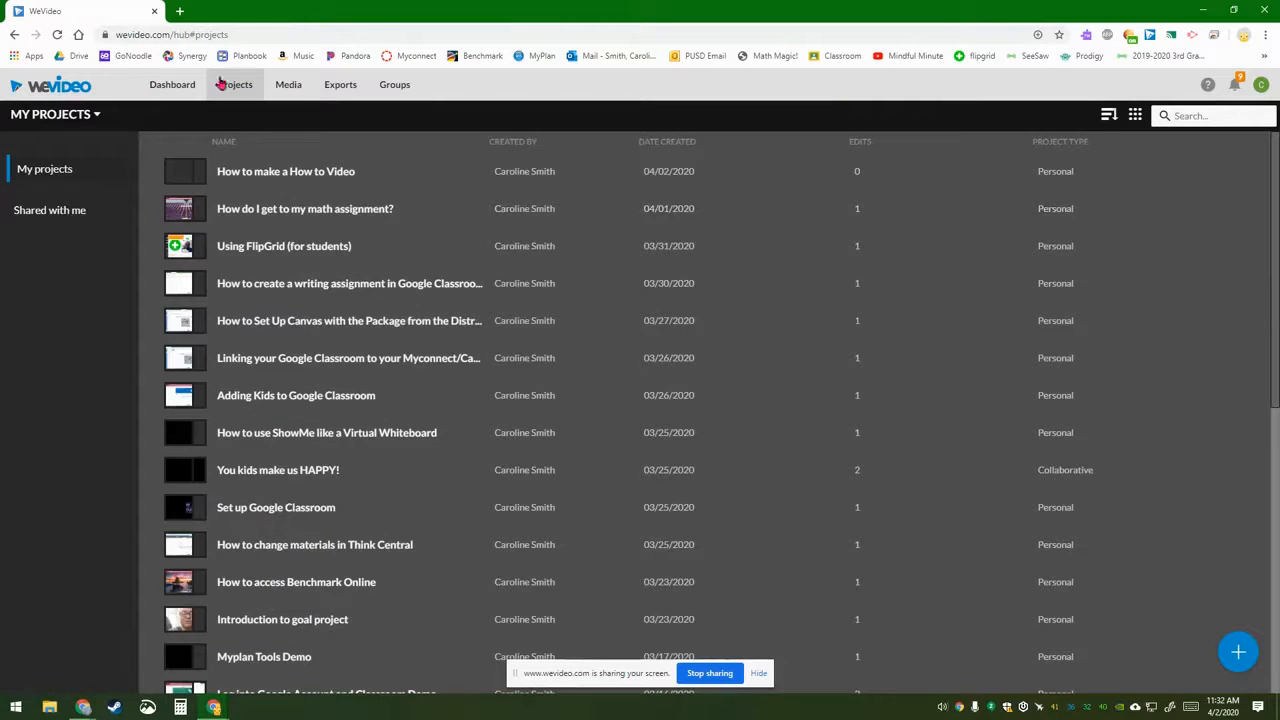
# Step: Create a Personal project titled 'How to write a Narrative' and continue to the media step
pyautogui.click(1240, 662)
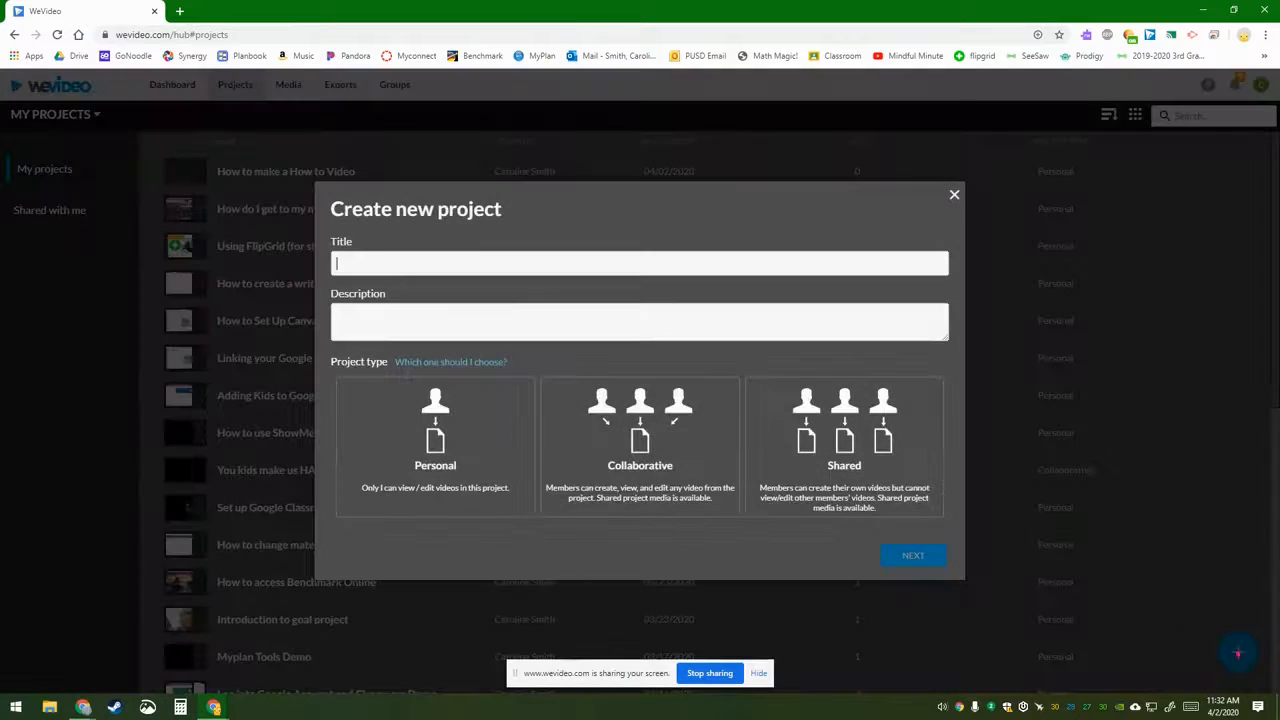
pyautogui.click(527, 262)
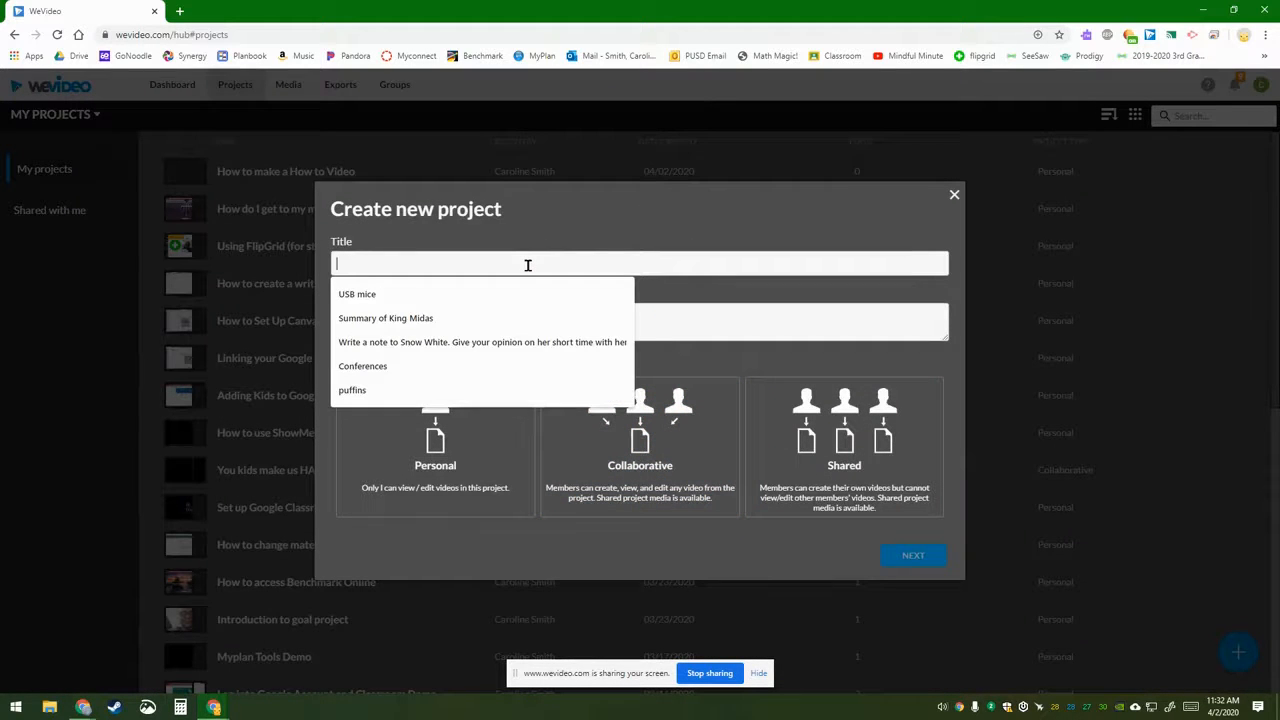
pyautogui.write('How to')
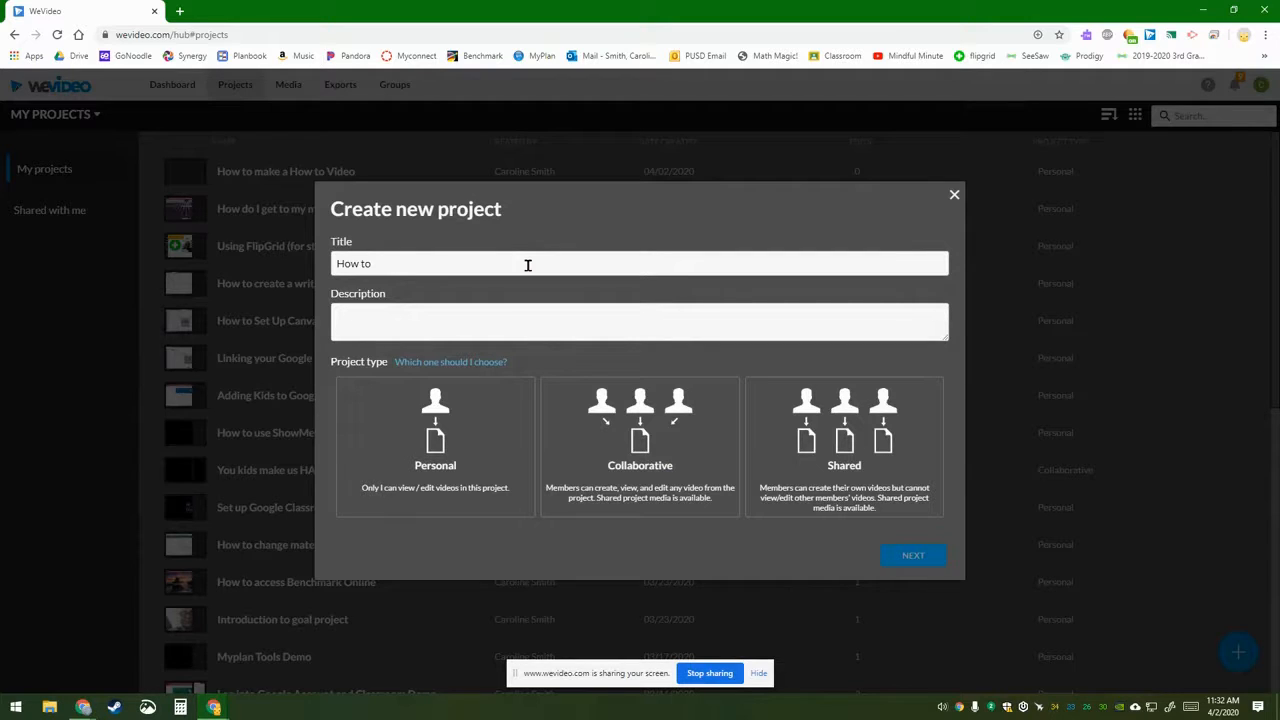
pyautogui.write('  write a Narrative')
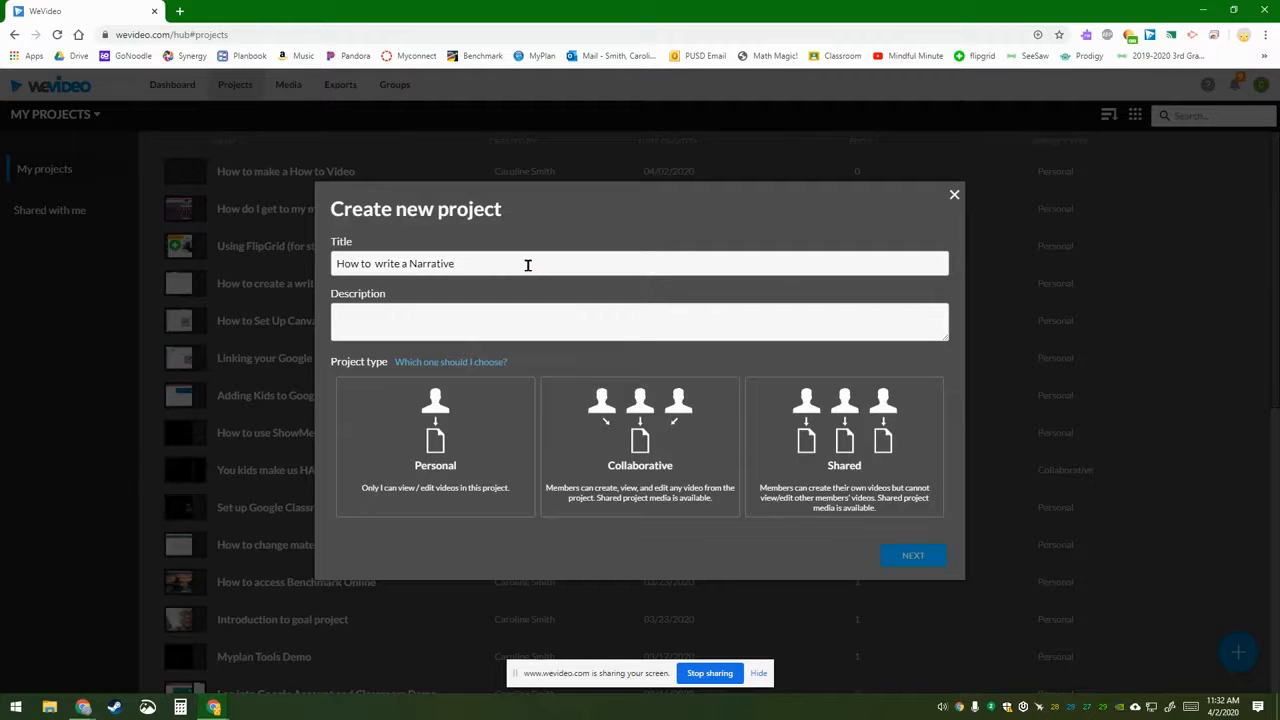
pyautogui.click(437, 433)
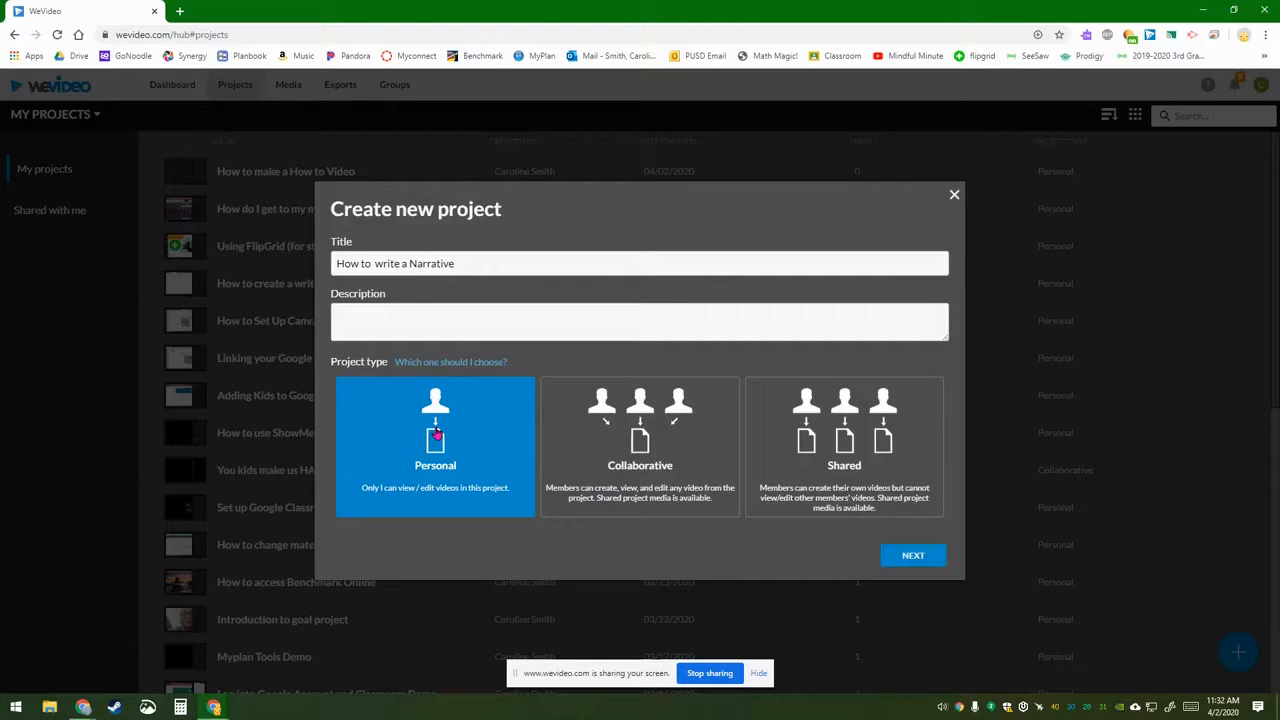
pyautogui.click(922, 557)
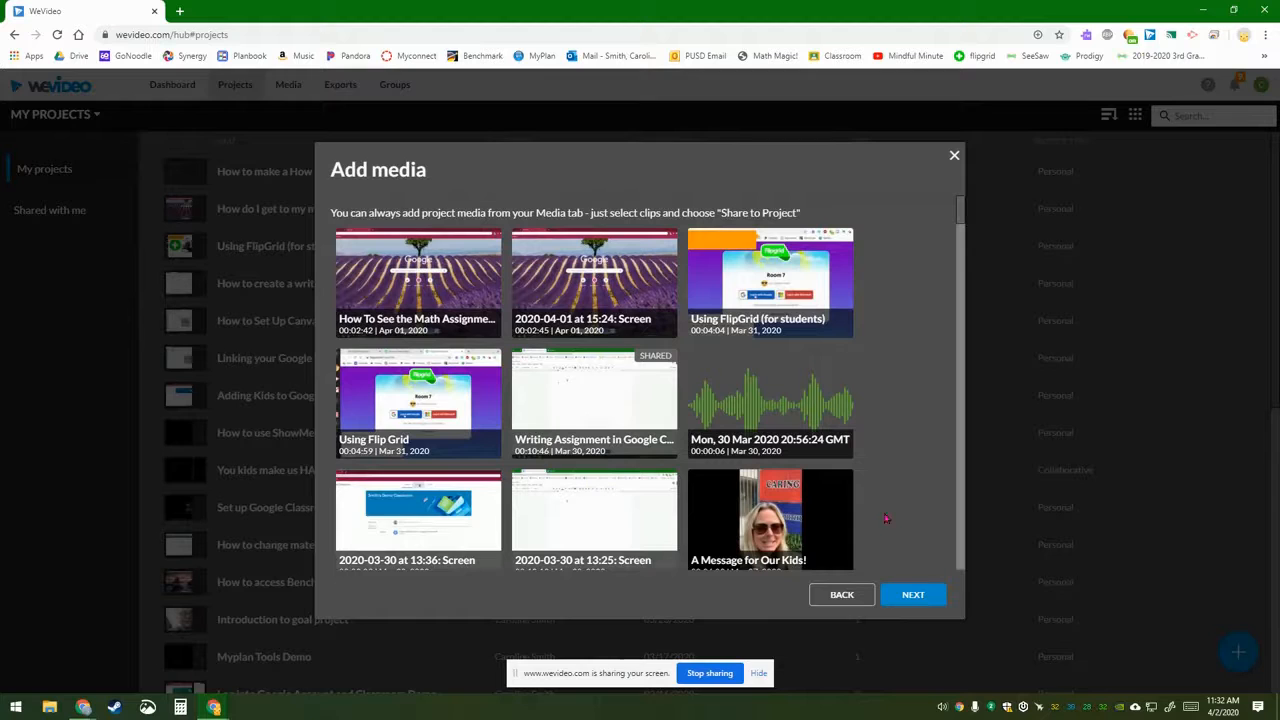
# Step: Skip media, start a Blank edit video, then search Windows for mouse settings
pyautogui.click(921, 597)
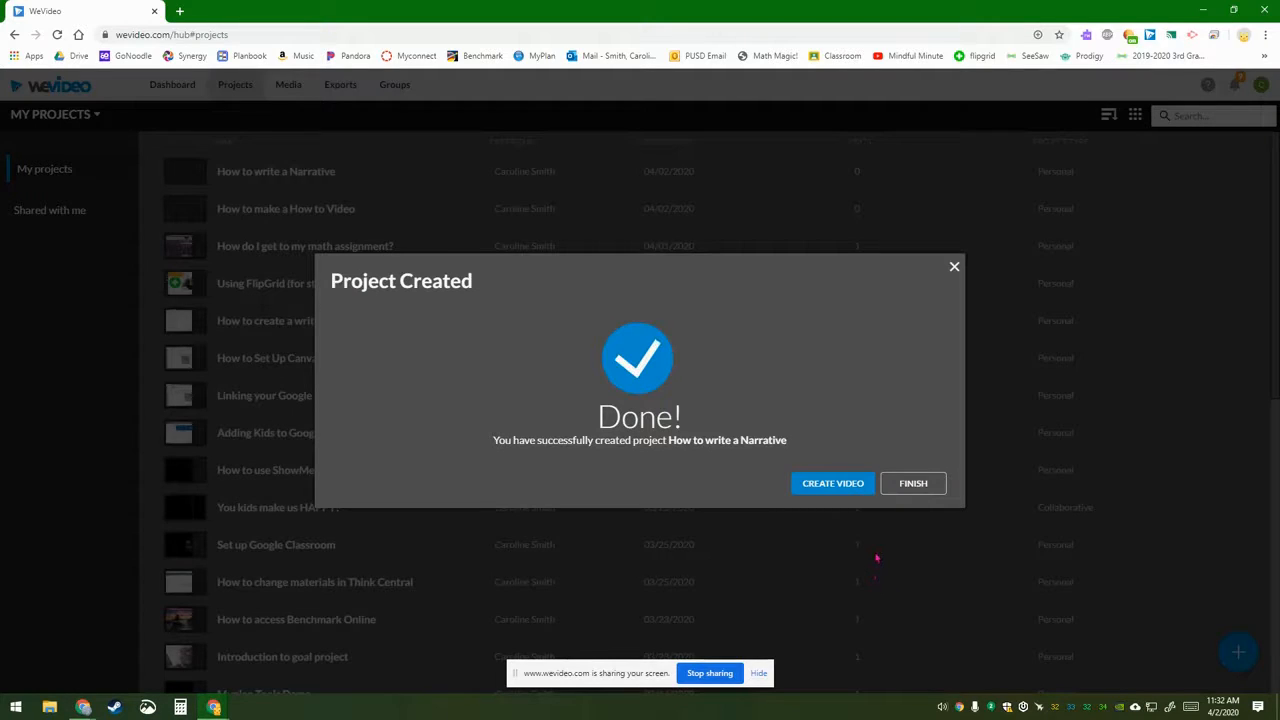
pyautogui.click(851, 488)
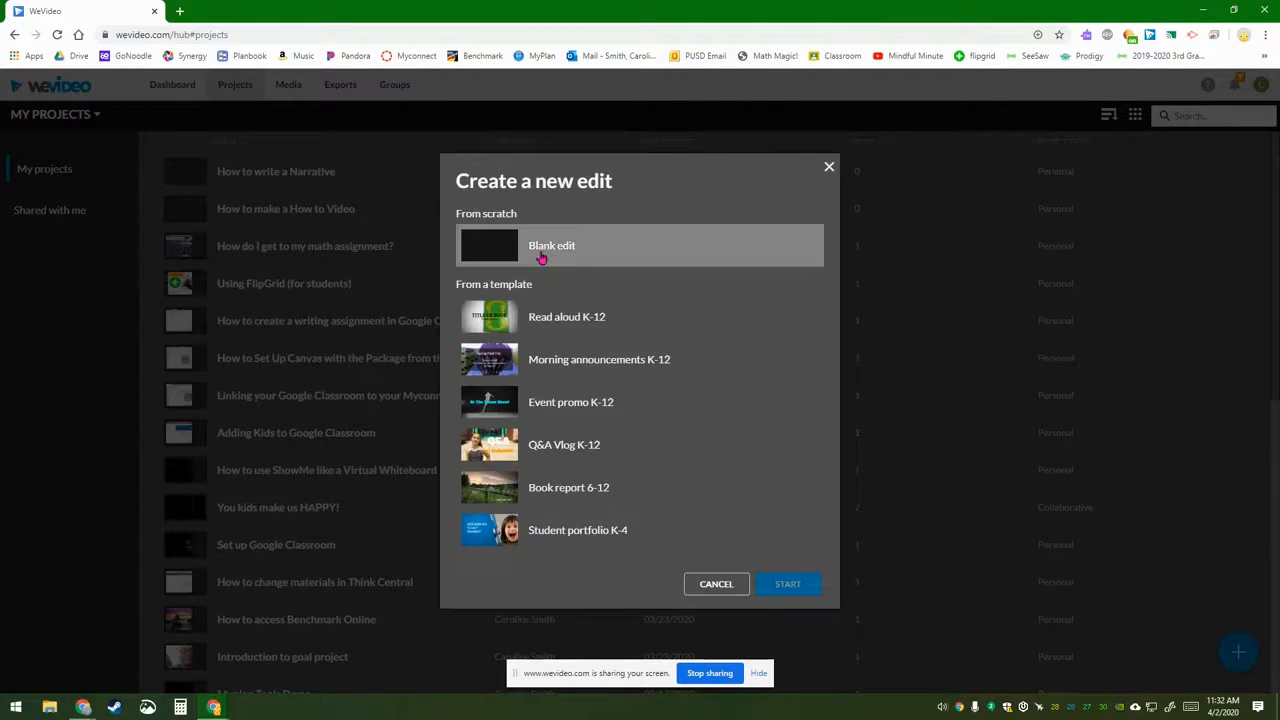
pyautogui.click(489, 247)
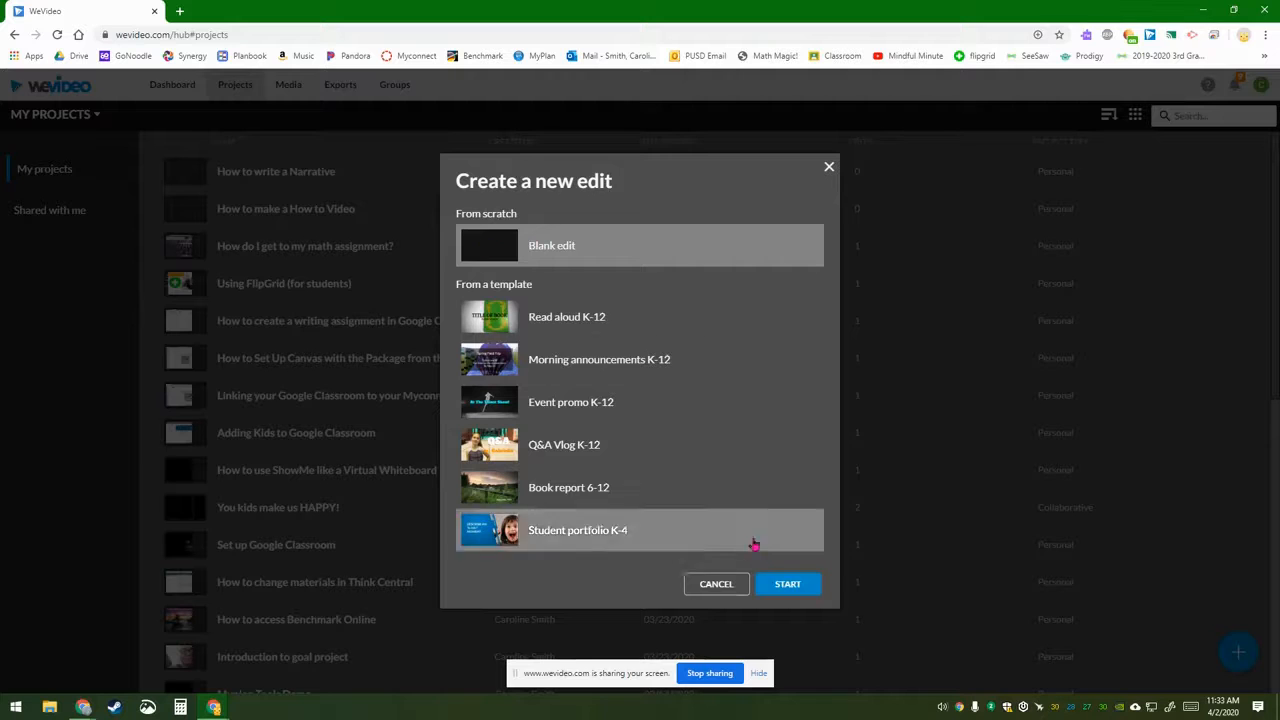
pyautogui.click(776, 583)
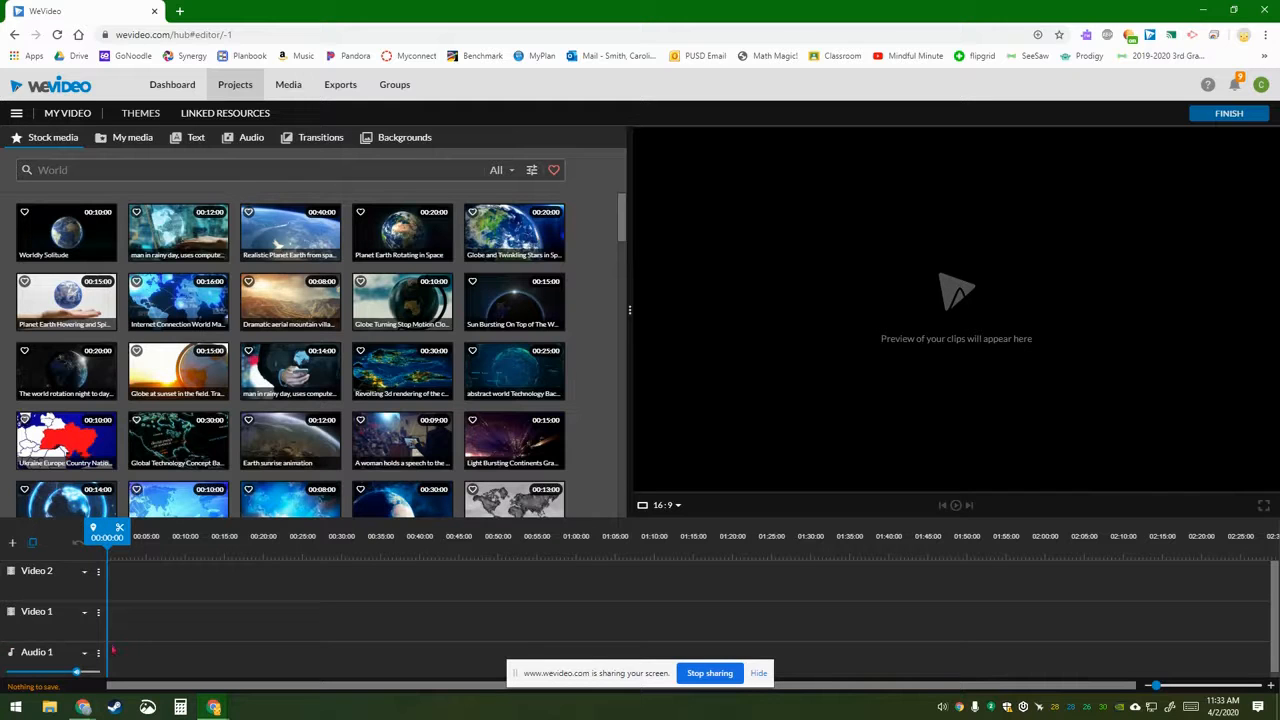
pyautogui.click(17, 708)
pyautogui.write('mou')
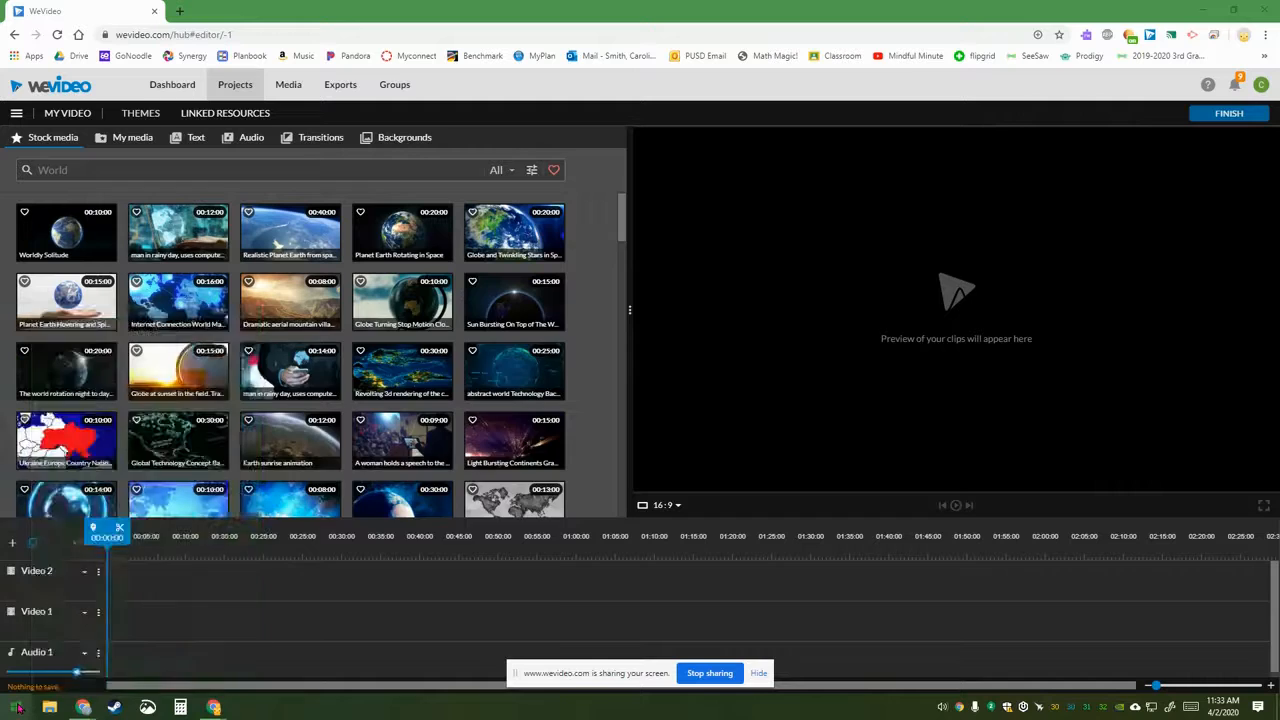
pyautogui.write('se')
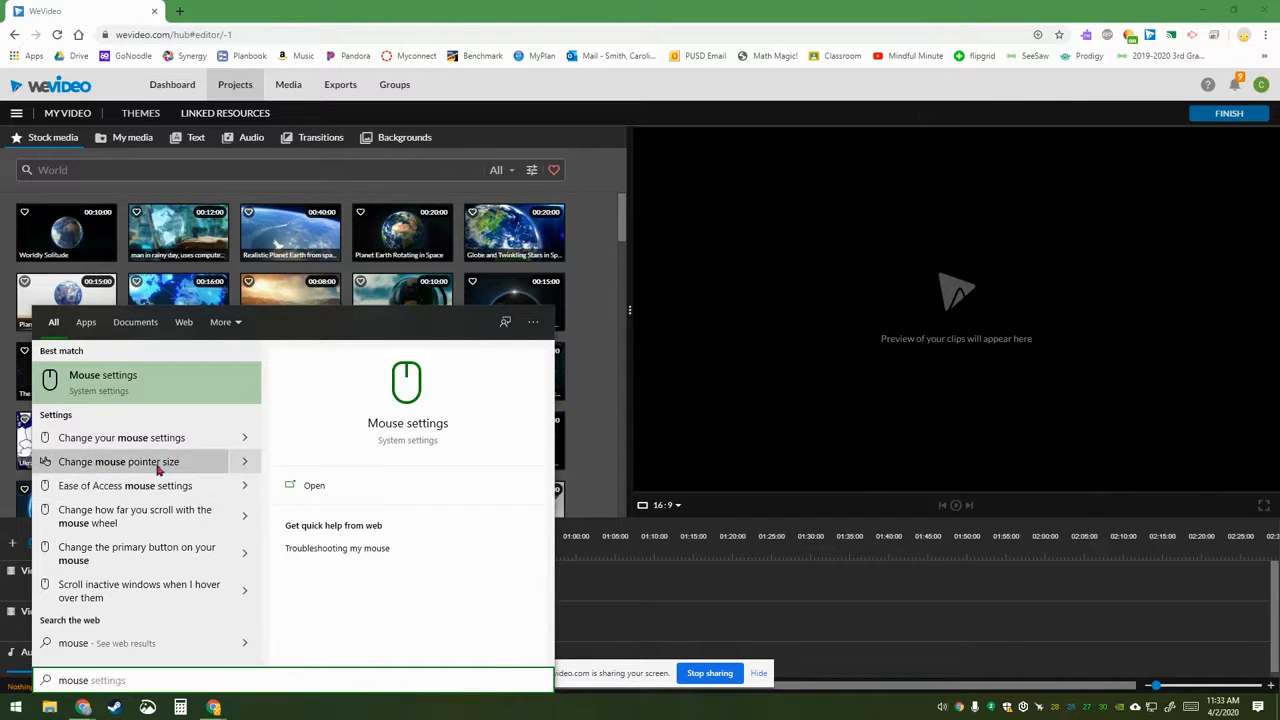
pyautogui.click(162, 465)
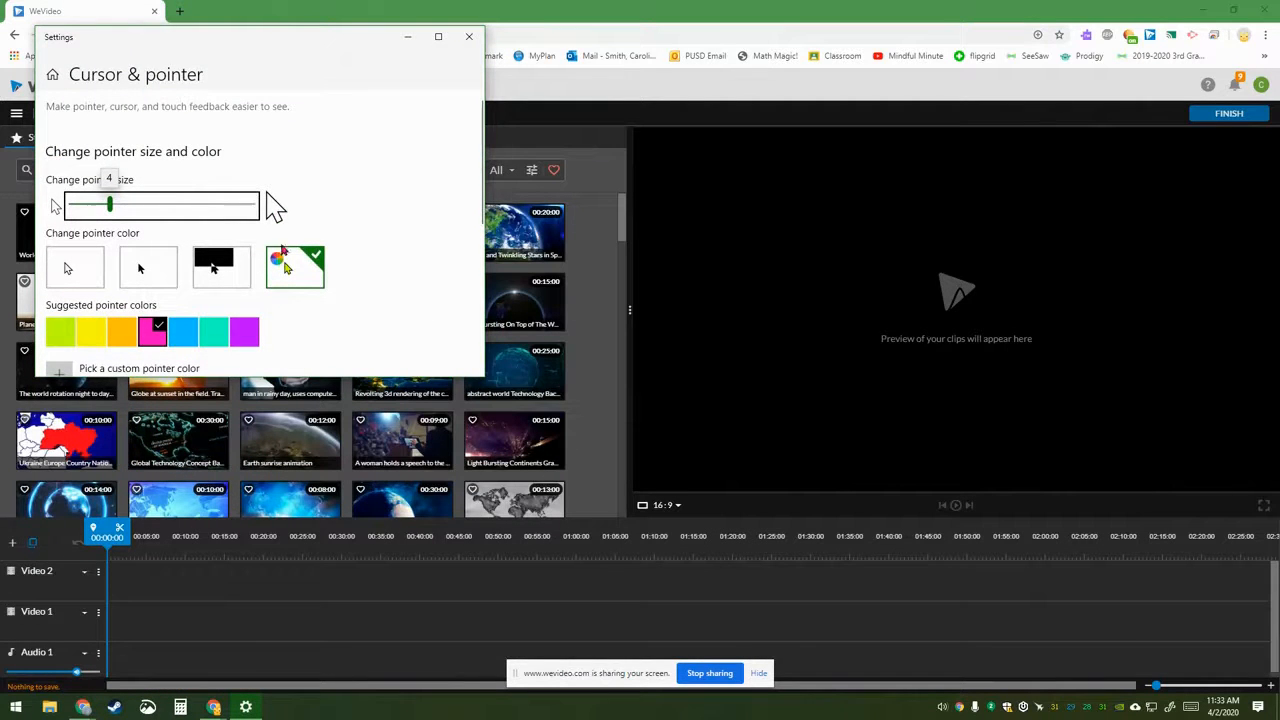
pyautogui.scroll(-3, 363, 209)
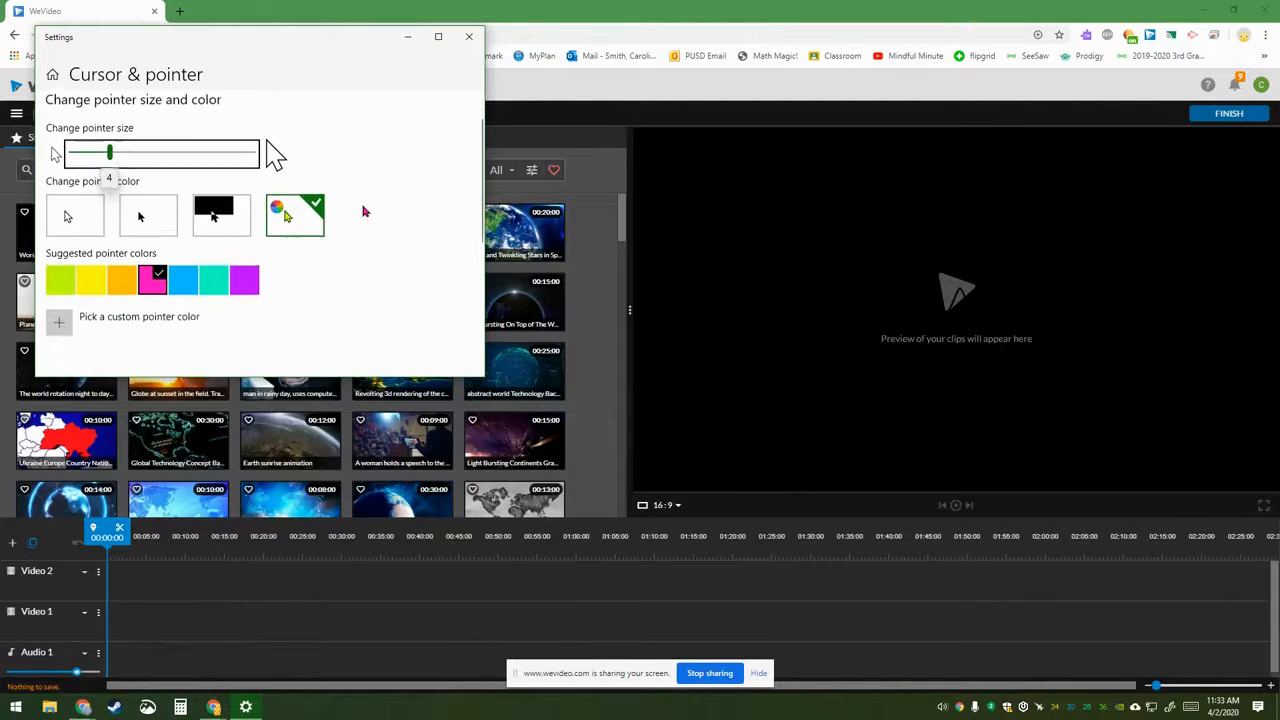
pyautogui.scroll(-4, 363, 209)
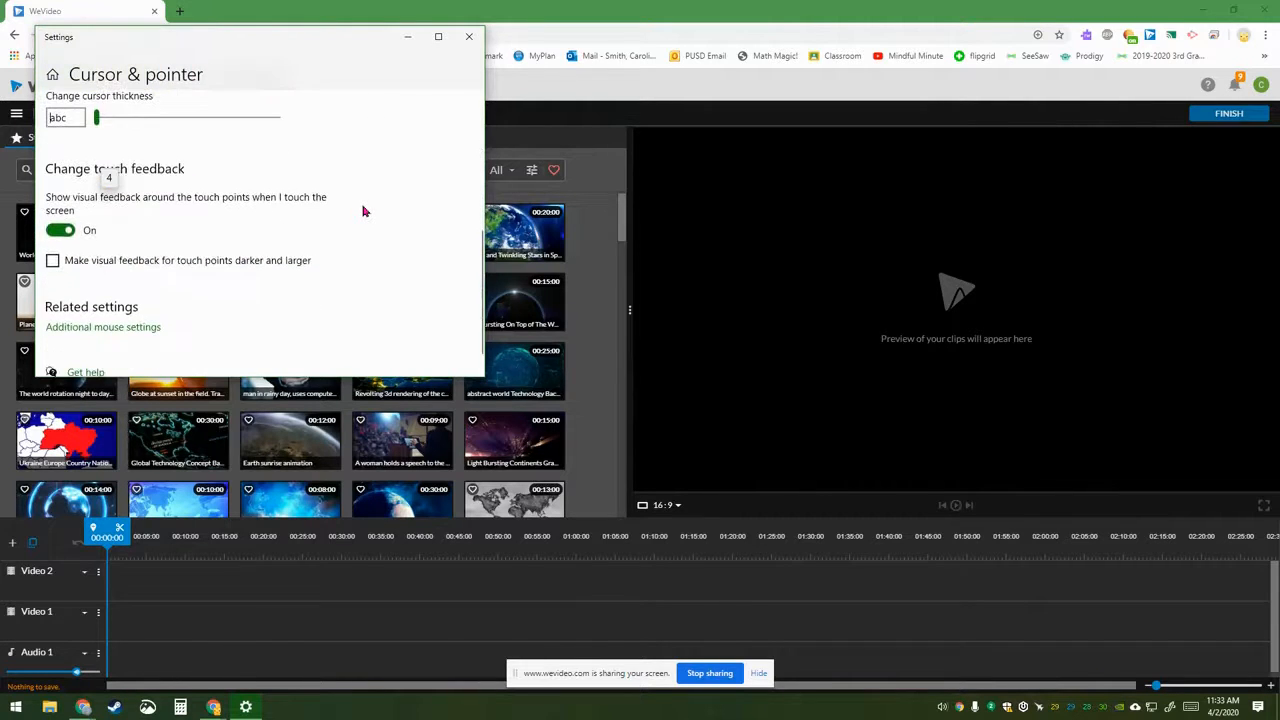
pyautogui.scroll(7, 363, 209)
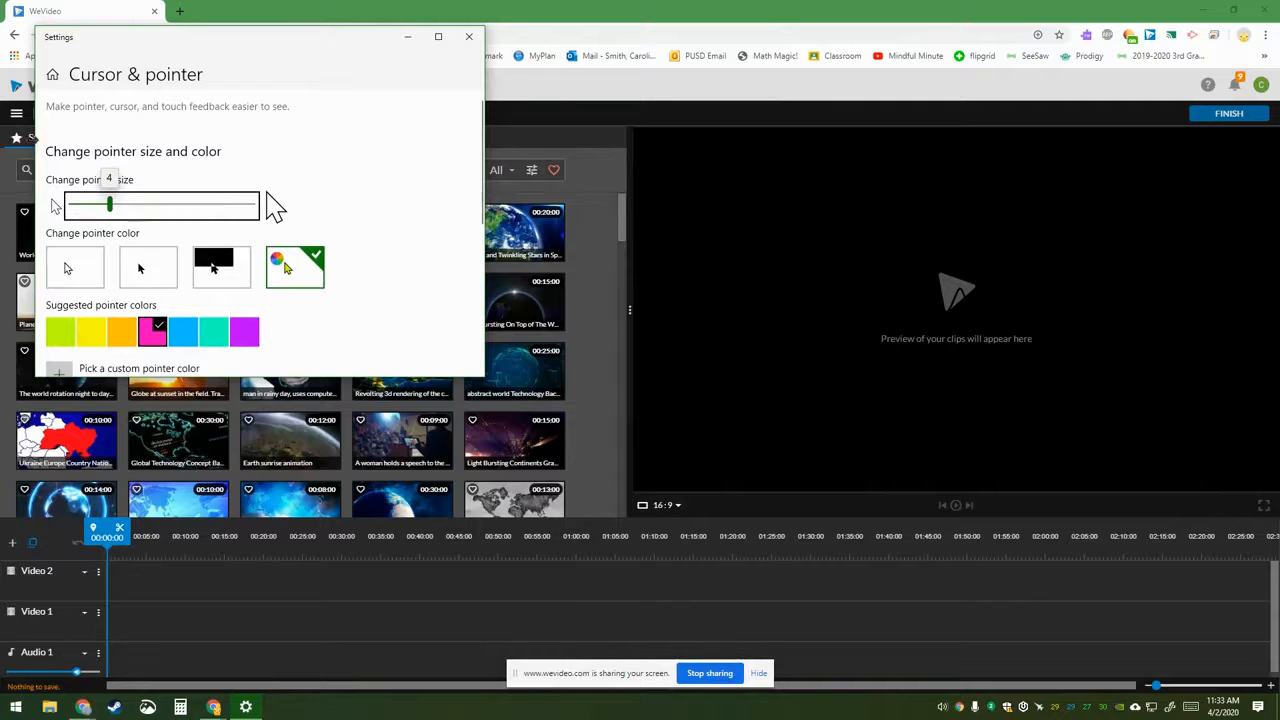
pyautogui.click(17, 710)
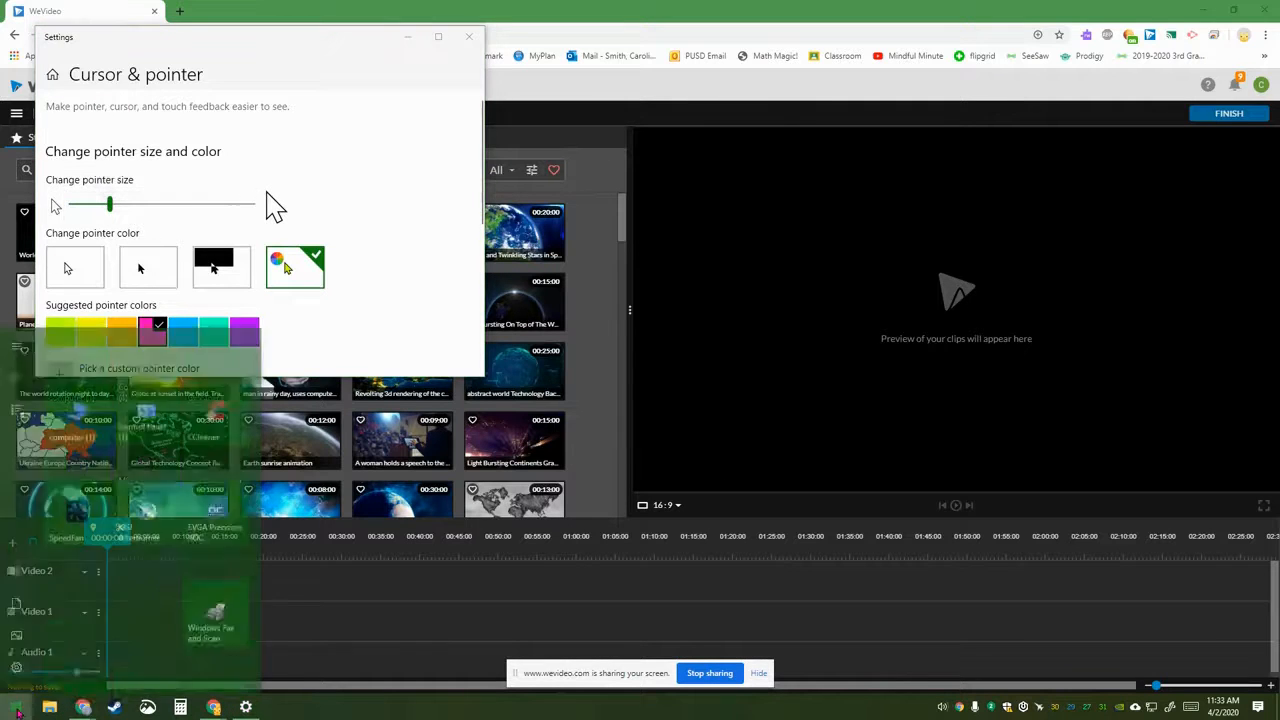
pyautogui.write('mouse')
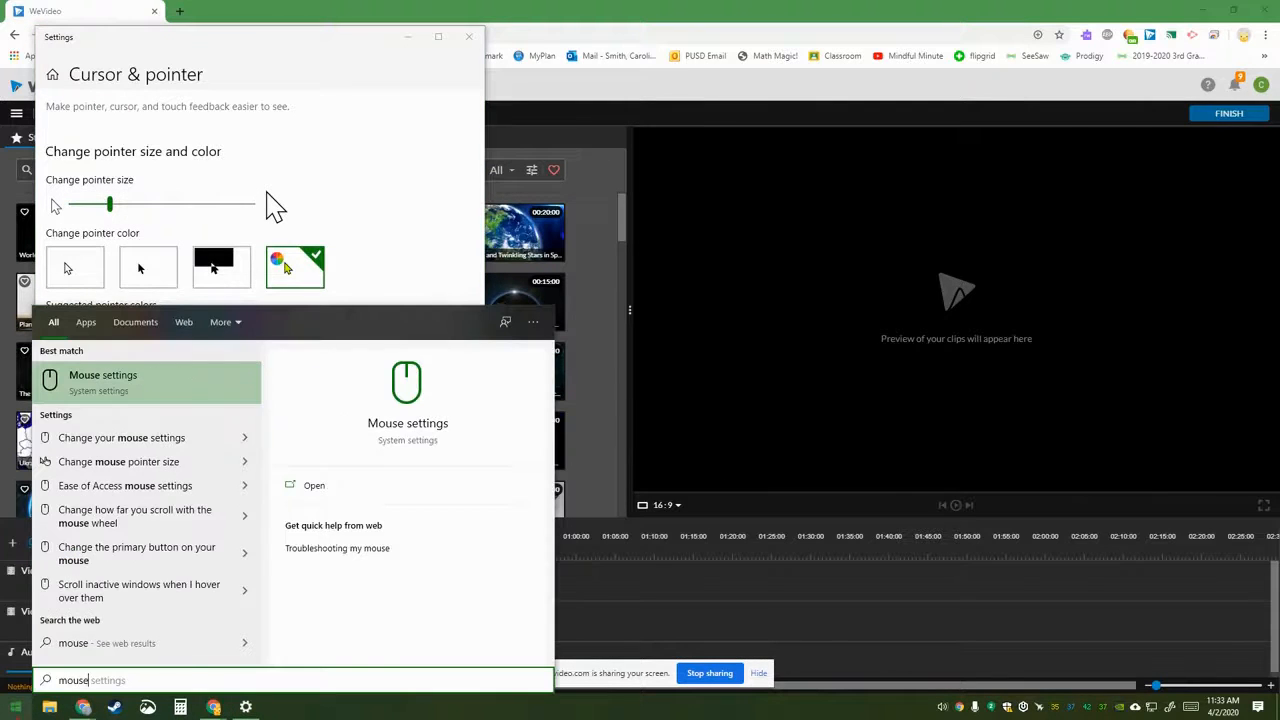
pyautogui.click(141, 440)
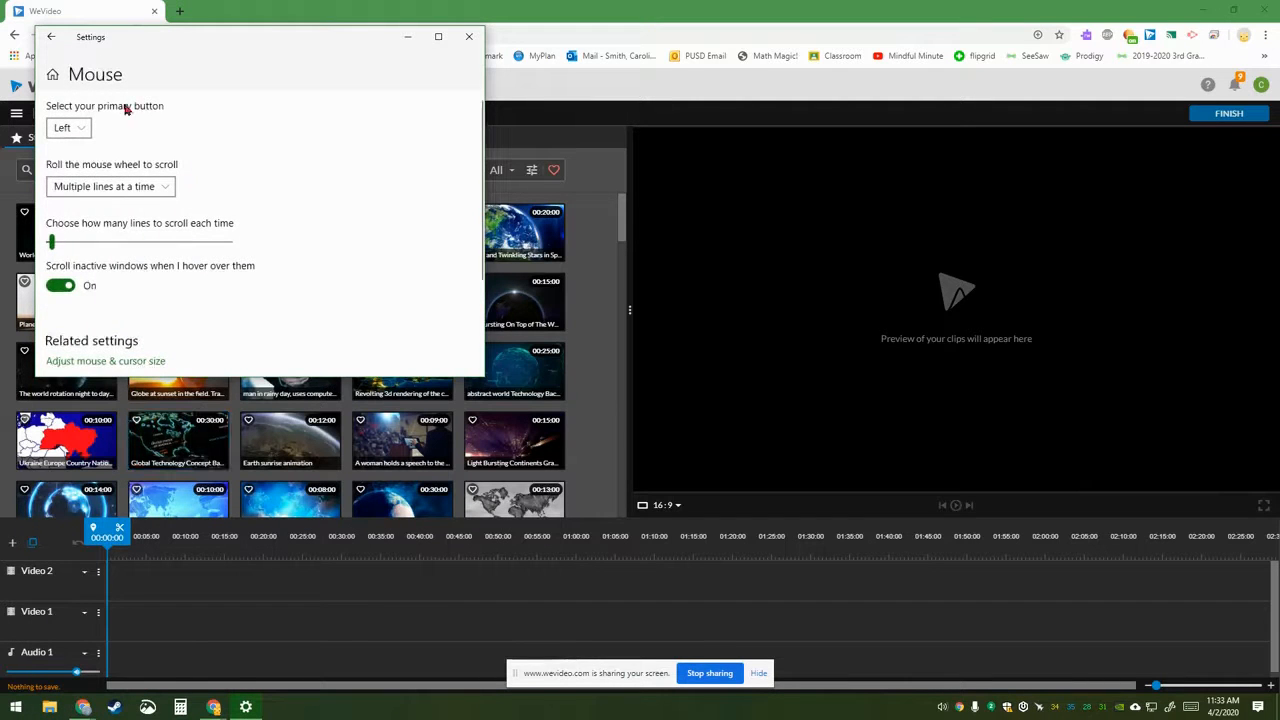
pyautogui.scroll(-1, 296, 220)
pyautogui.scroll(-3, 296, 220)
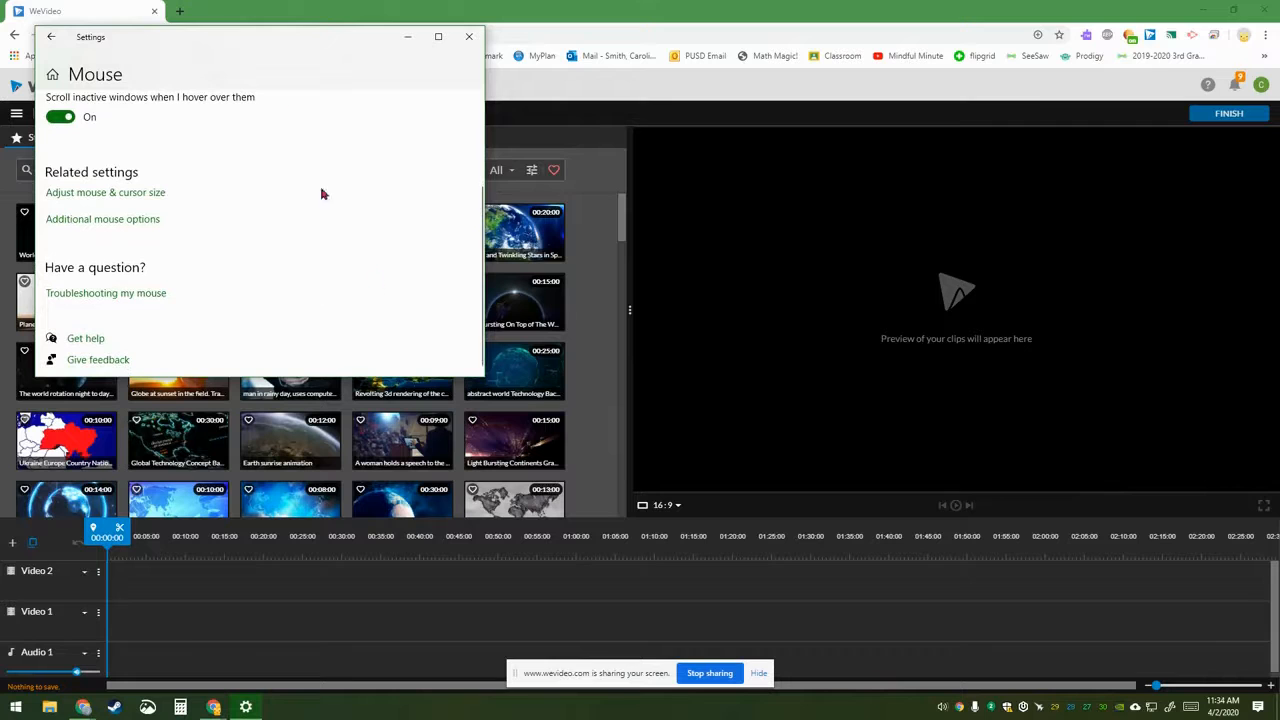
pyautogui.click(113, 222)
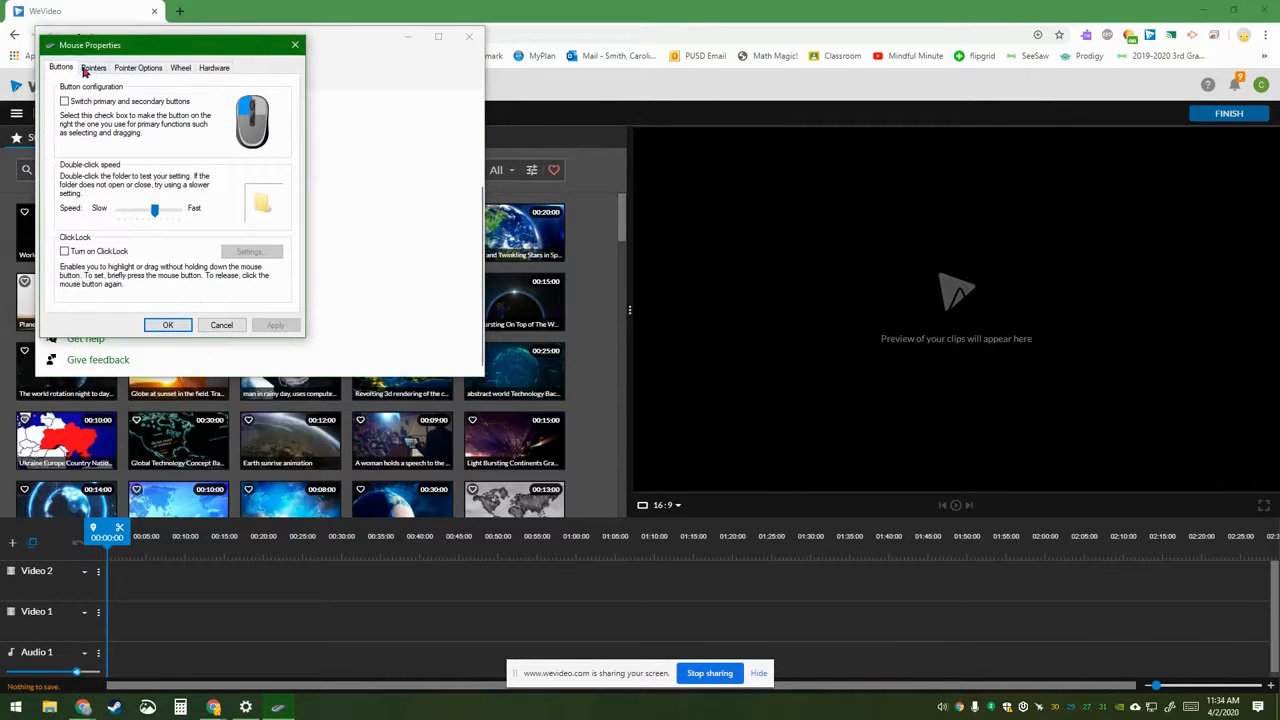
pyautogui.click(134, 69)
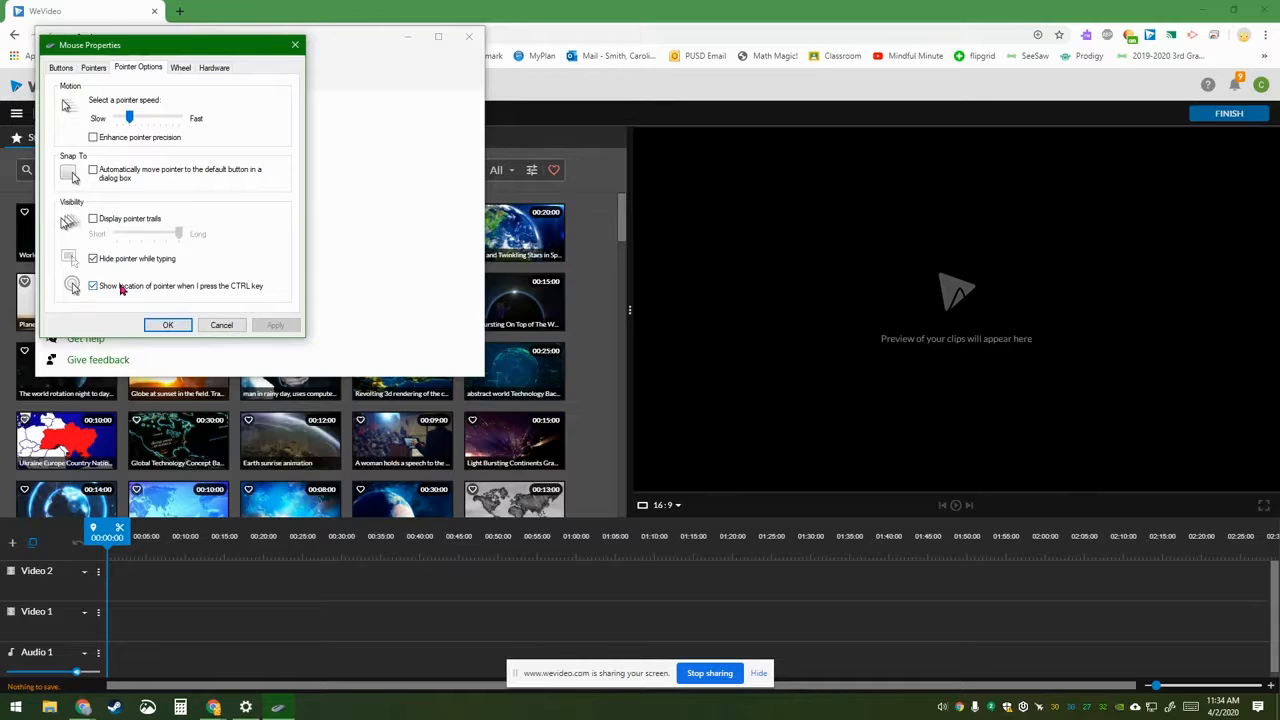
pyautogui.press('ctrl')
pyautogui.press('ctrl')
pyautogui.press('ctrl')
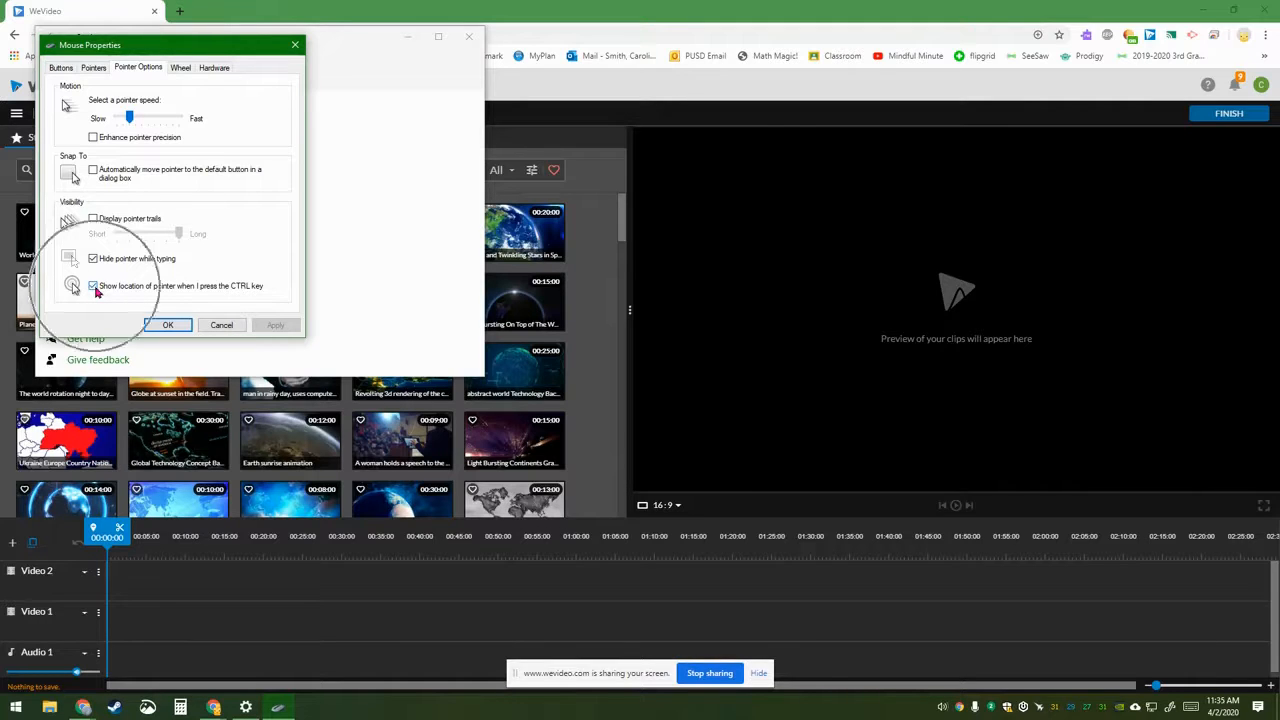
pyautogui.press('ctrl')
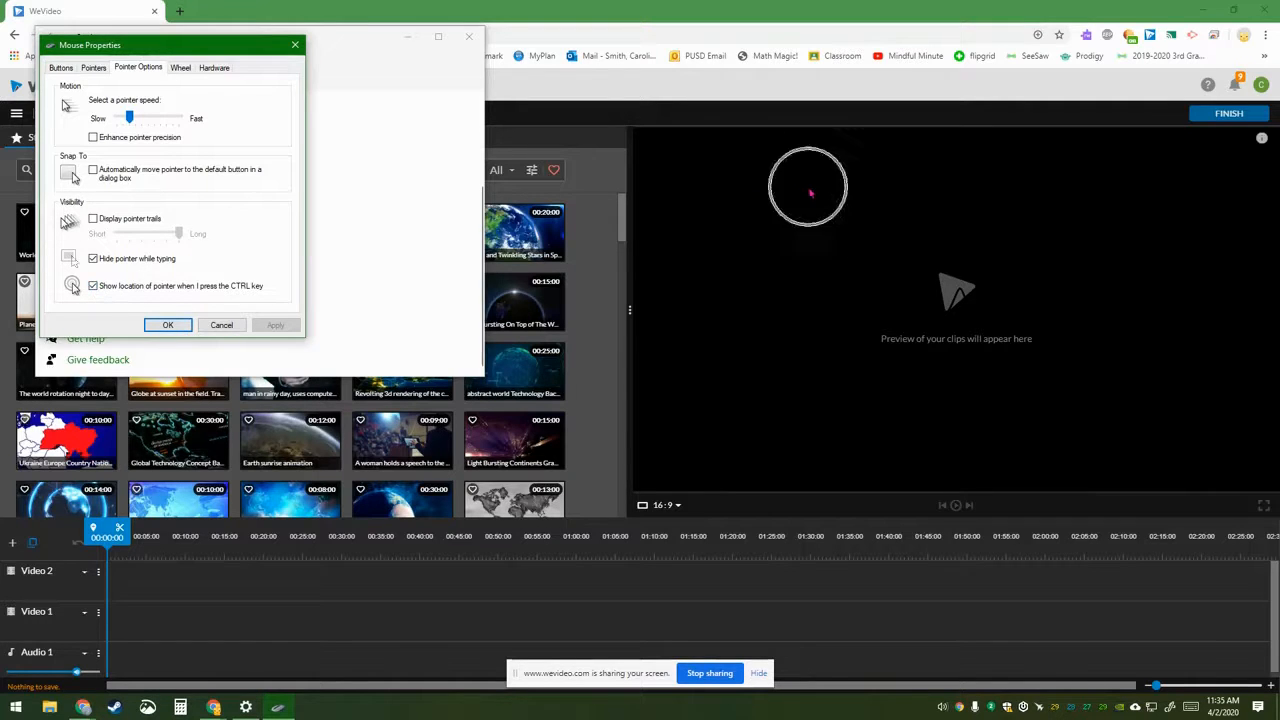
pyautogui.press('ctrl')
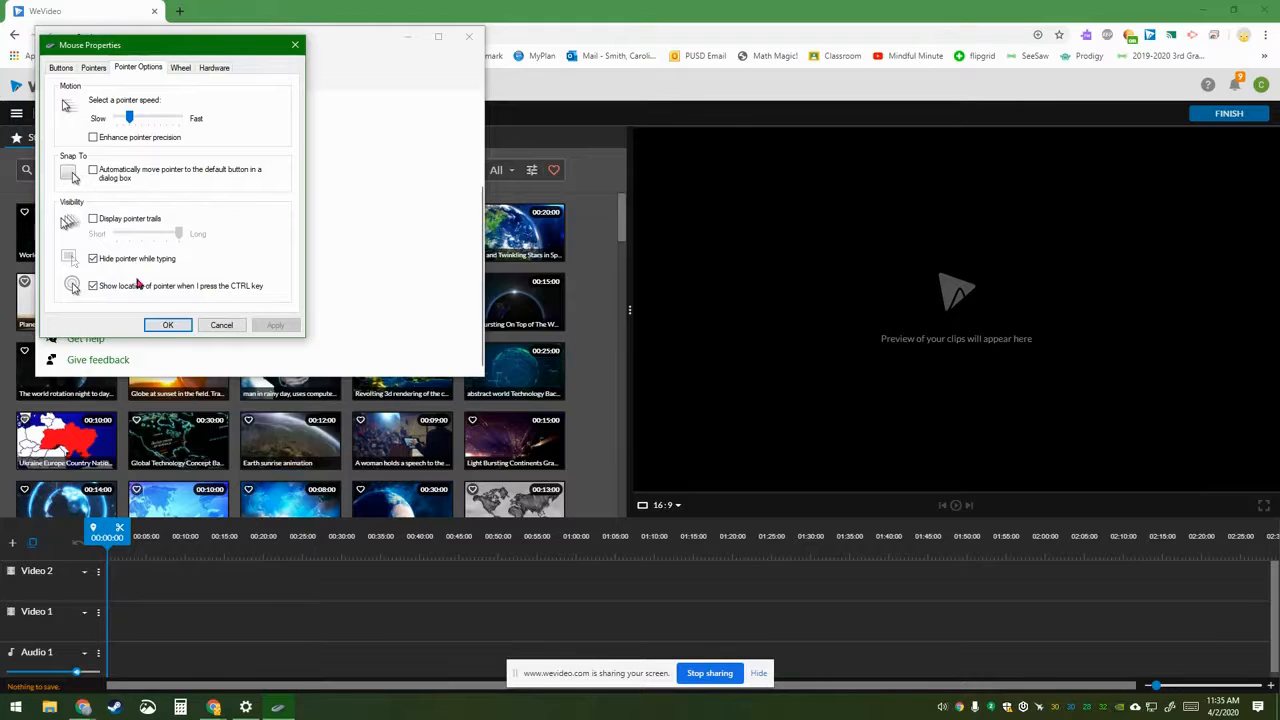
pyautogui.click(166, 326)
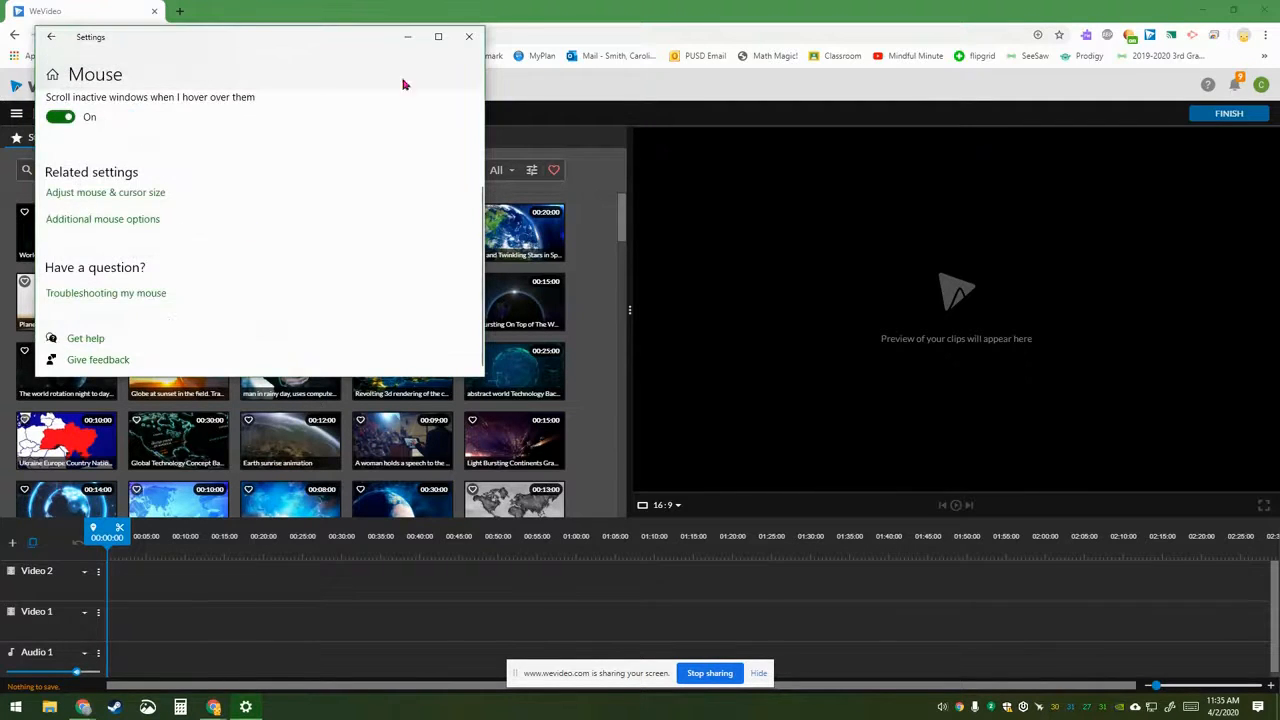
pyautogui.click(467, 37)
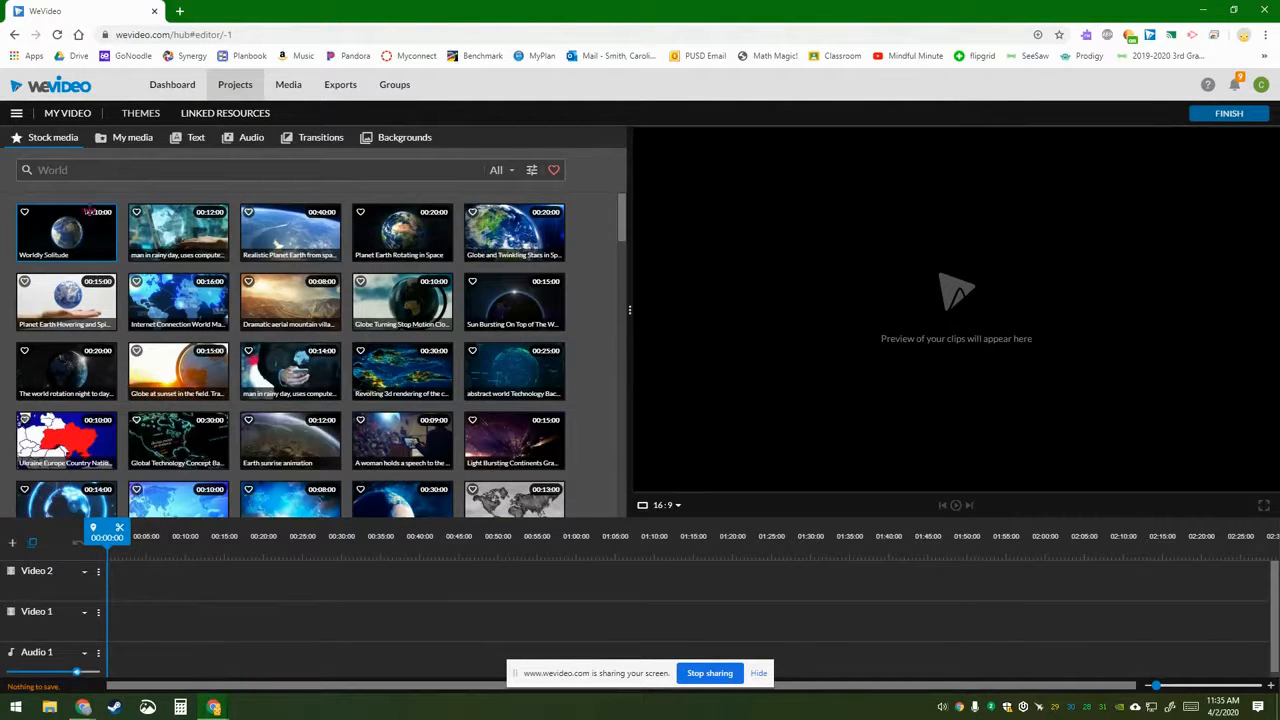
# Step: Record the entire screen from My media with the default headset microphone as audio
pyautogui.click(119, 145)
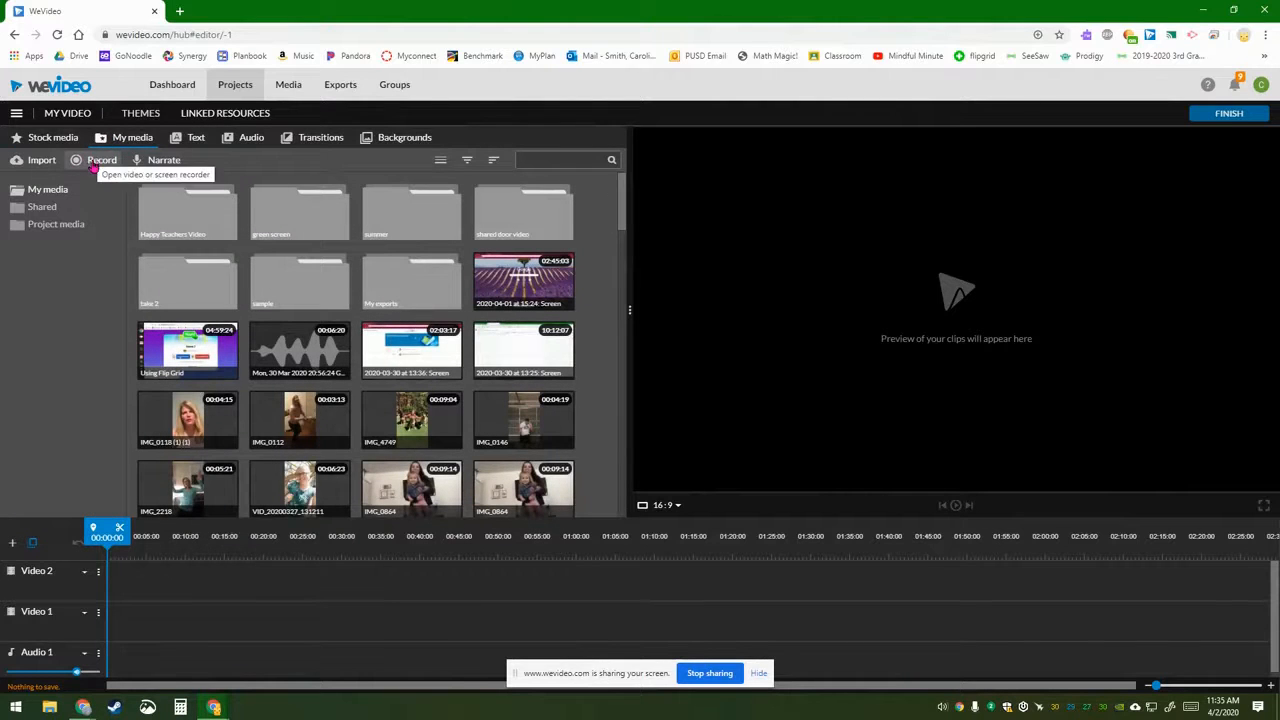
pyautogui.click(93, 164)
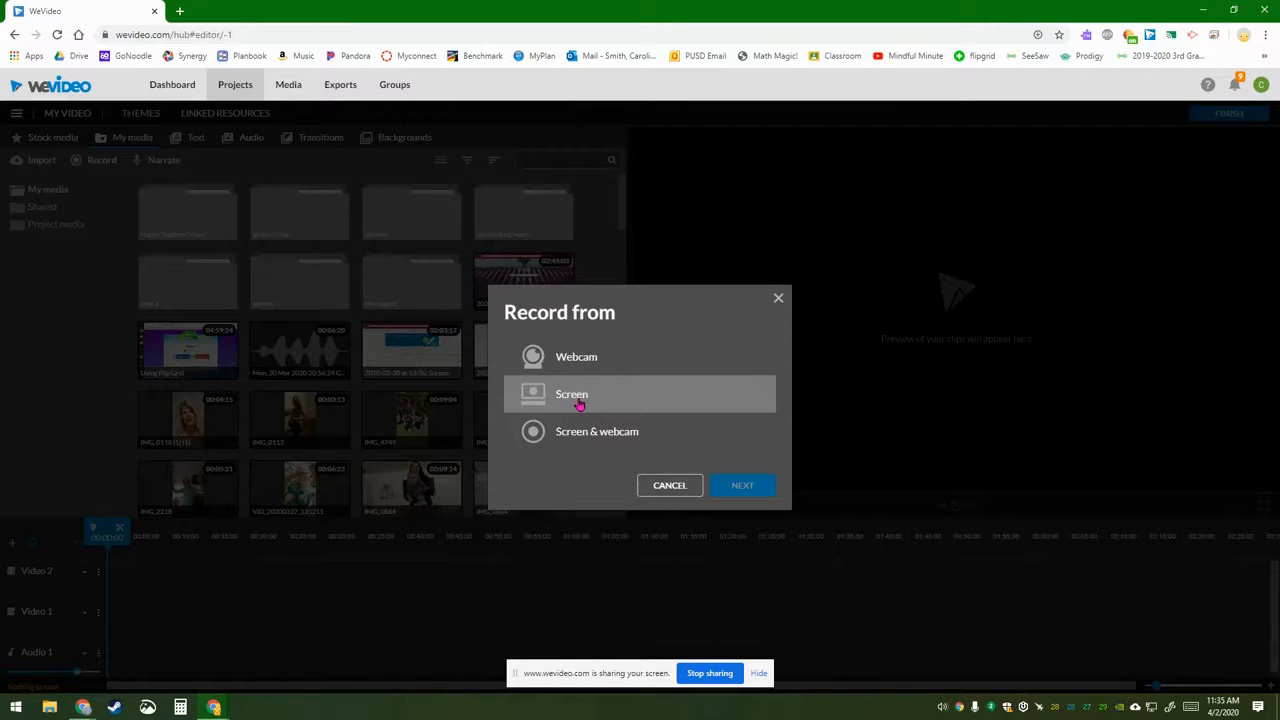
pyautogui.click(570, 397)
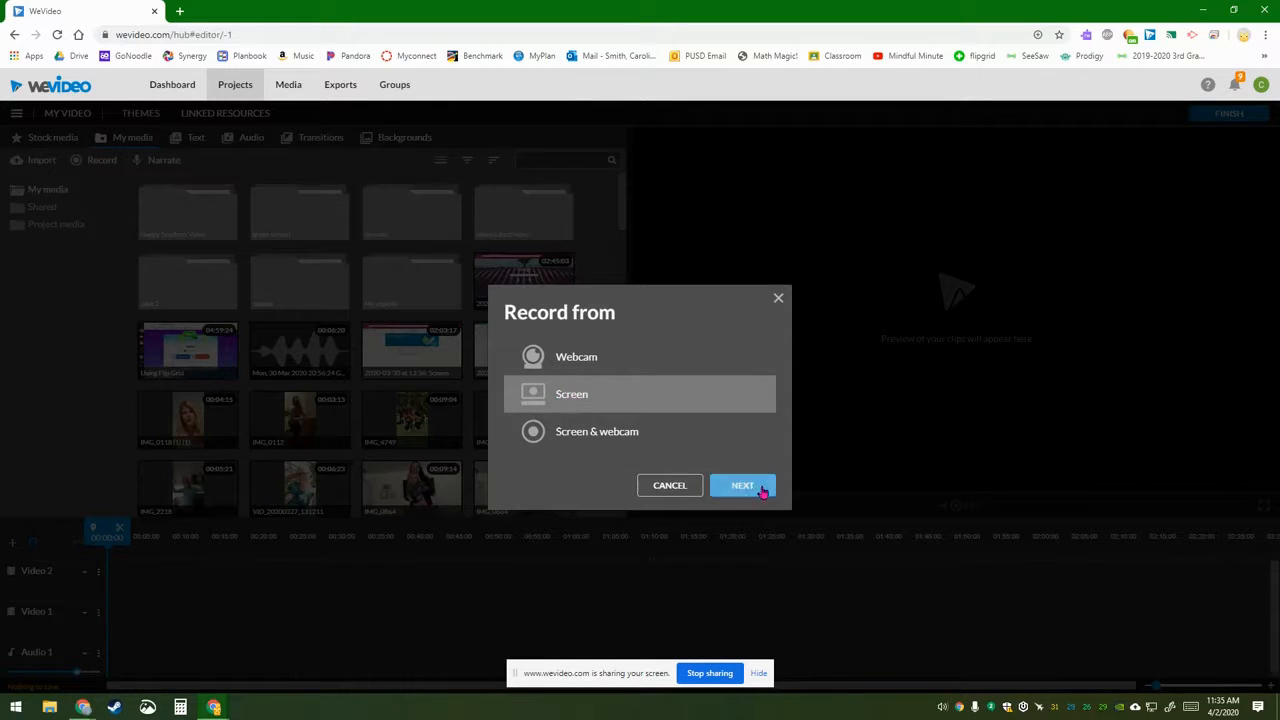
pyautogui.click(745, 487)
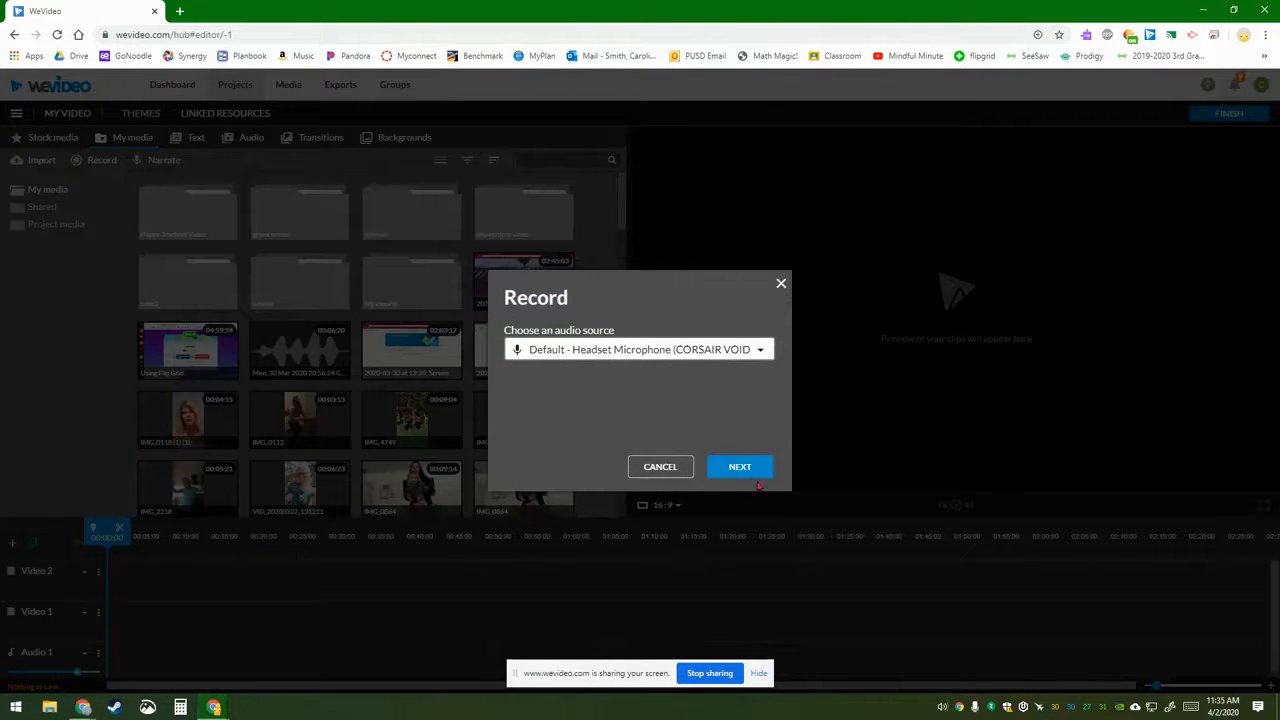
pyautogui.click(748, 477)
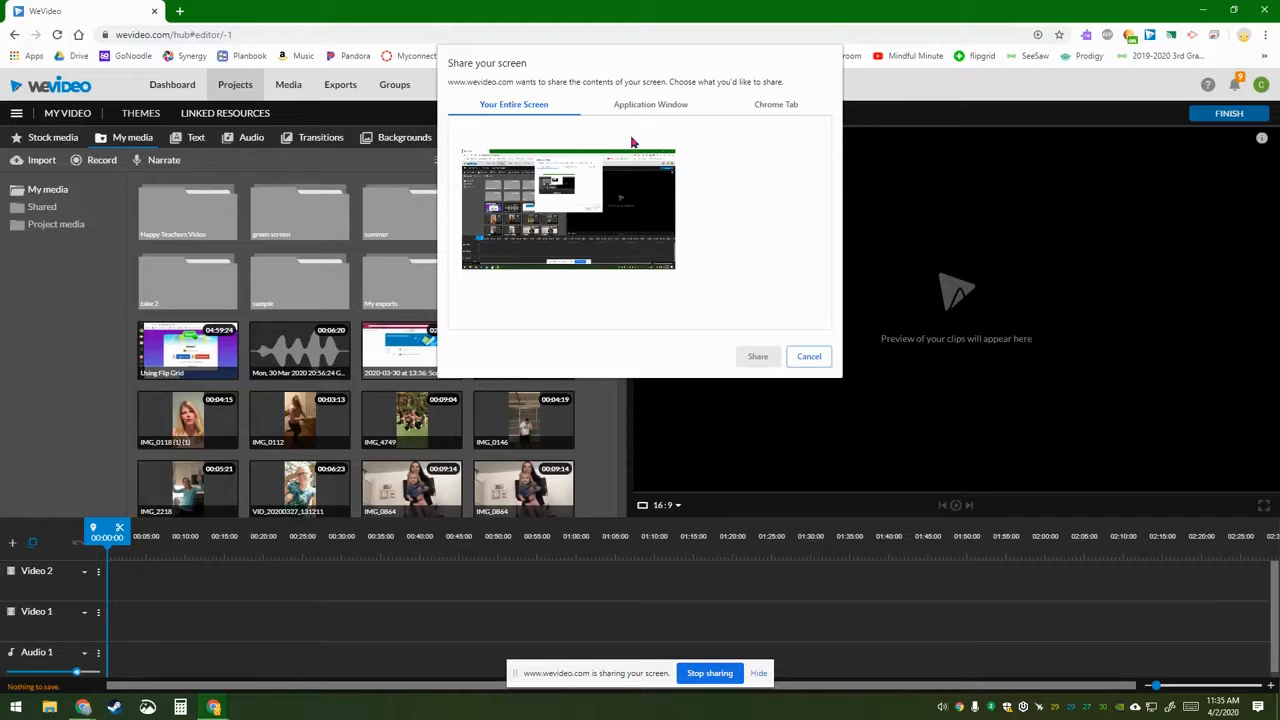
pyautogui.click(508, 201)
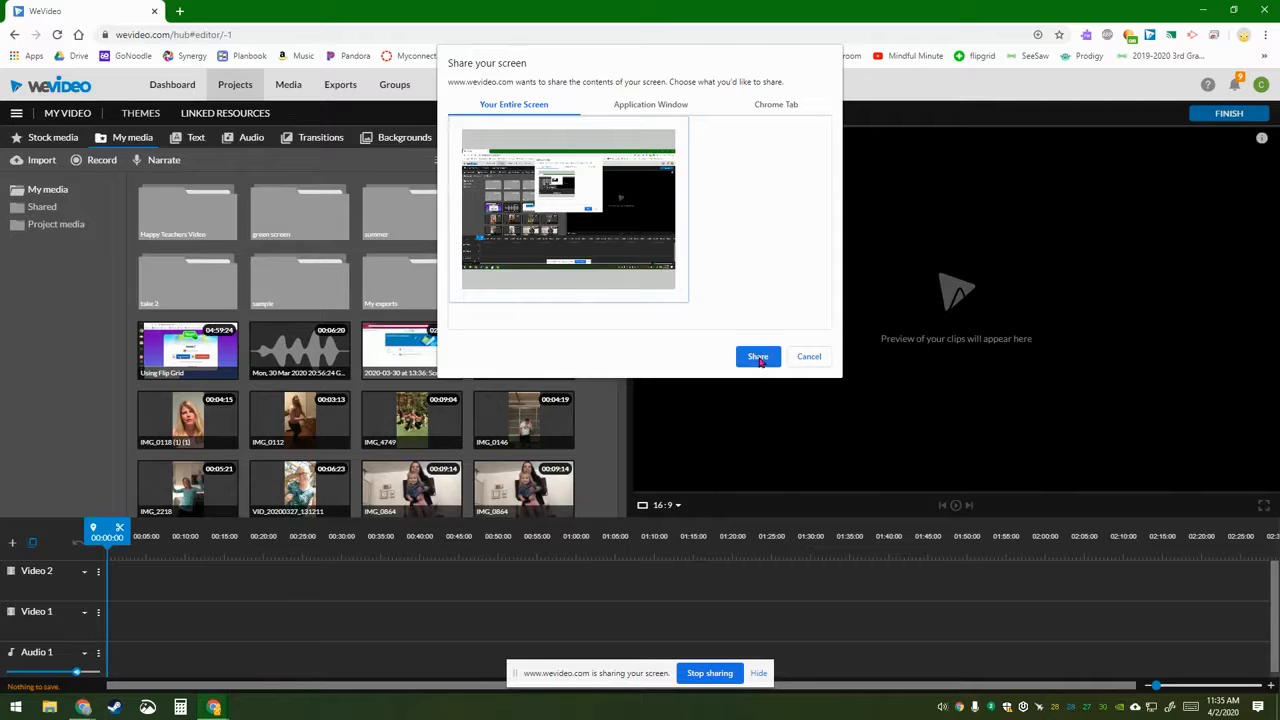
pyautogui.click(758, 358)
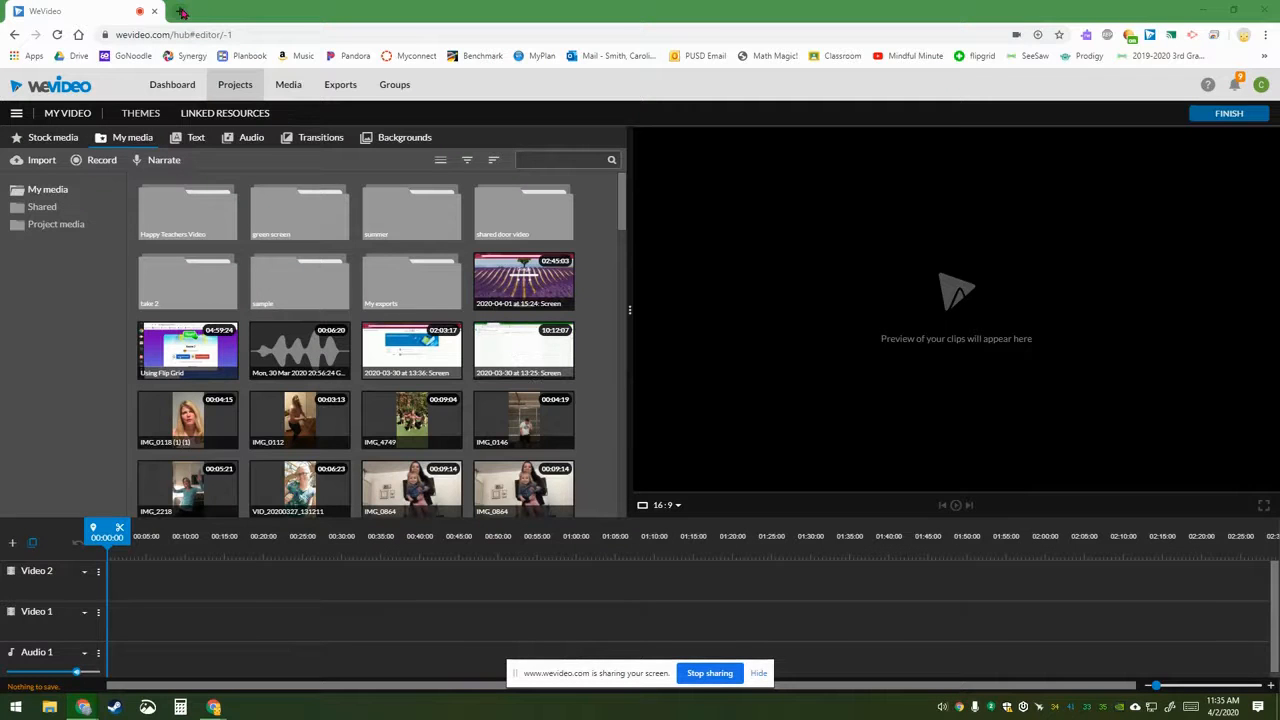
pyautogui.click(179, 11)
# Step: Create a new Google Docs document from Google Drive
pyautogui.moveTo(209, 12); pyautogui.dragTo(289, 23)
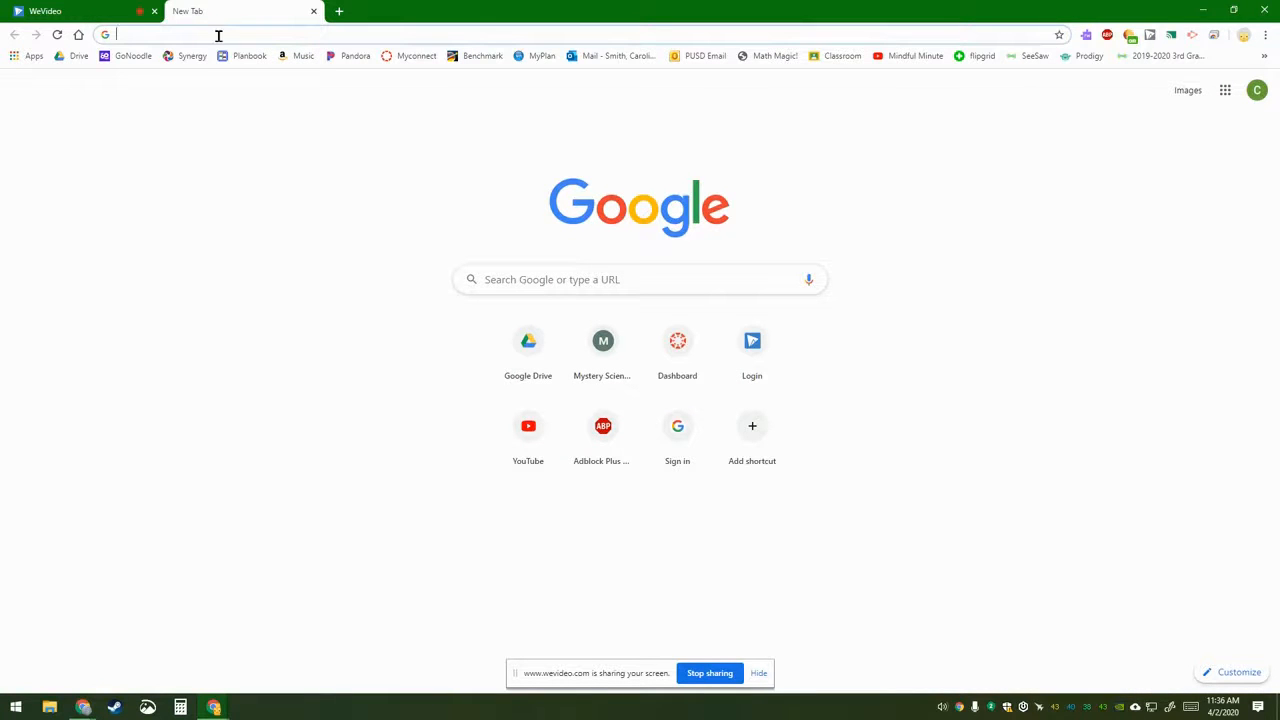
pyautogui.click(72, 56)
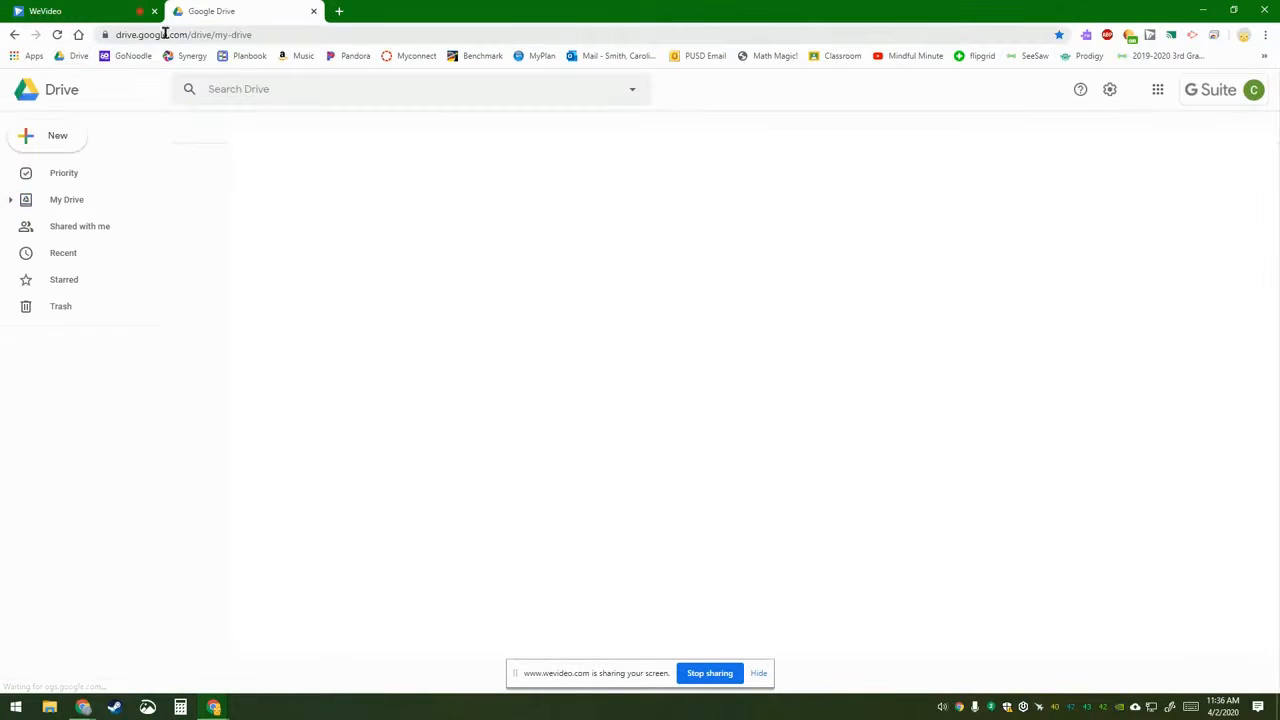
pyautogui.click(57, 134)
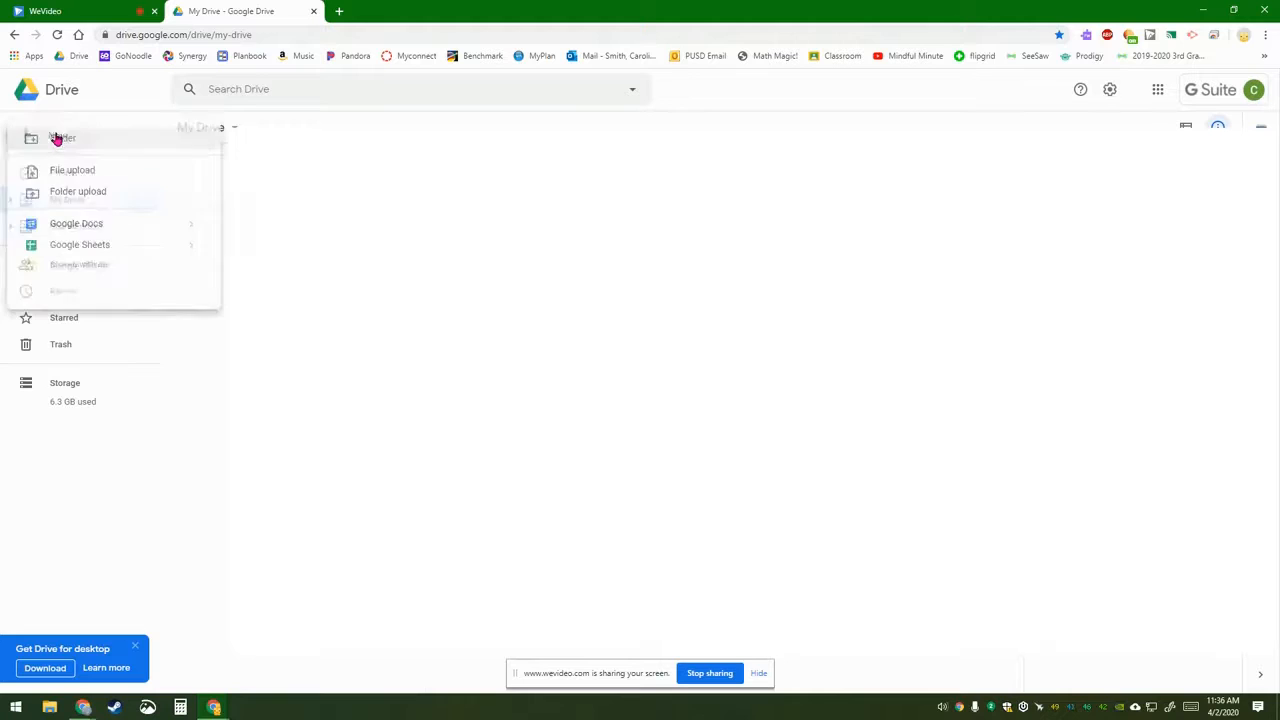
pyautogui.click(90, 229)
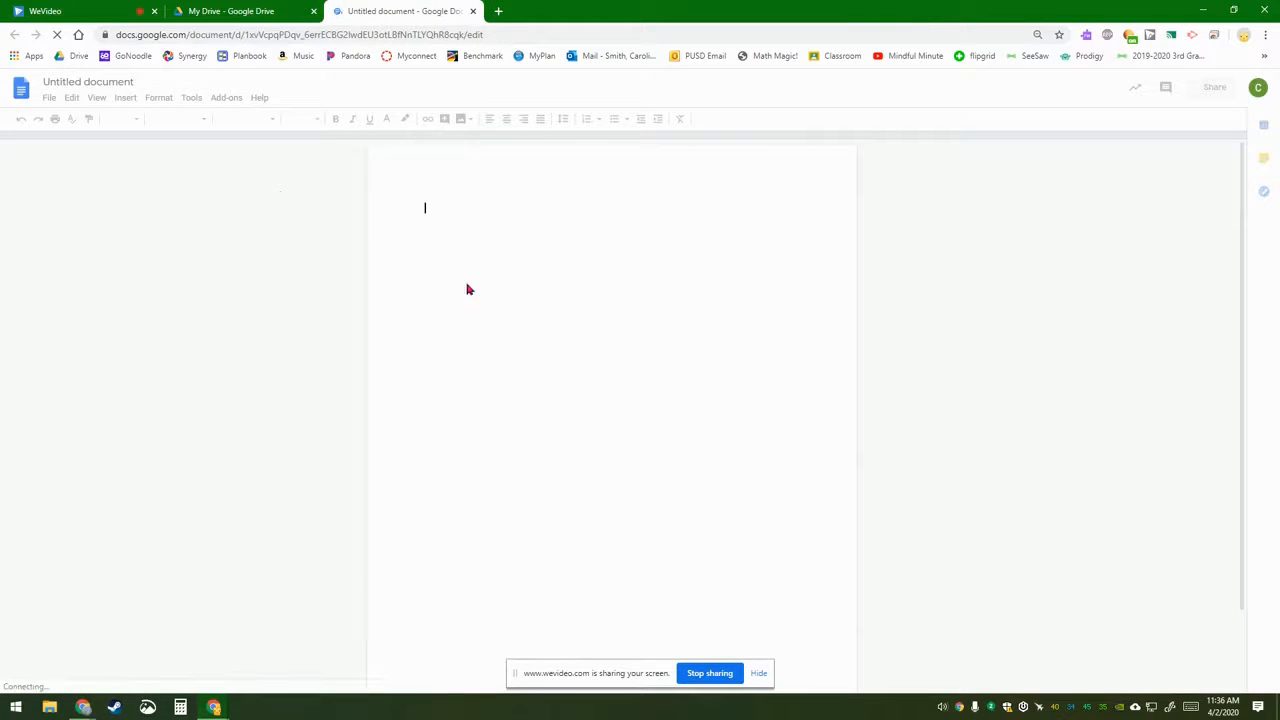
# Step: Type three lines of sample text including 'So Impo', then return to WeVideo
pyautogui.write('Ojnenfjwefnowef')
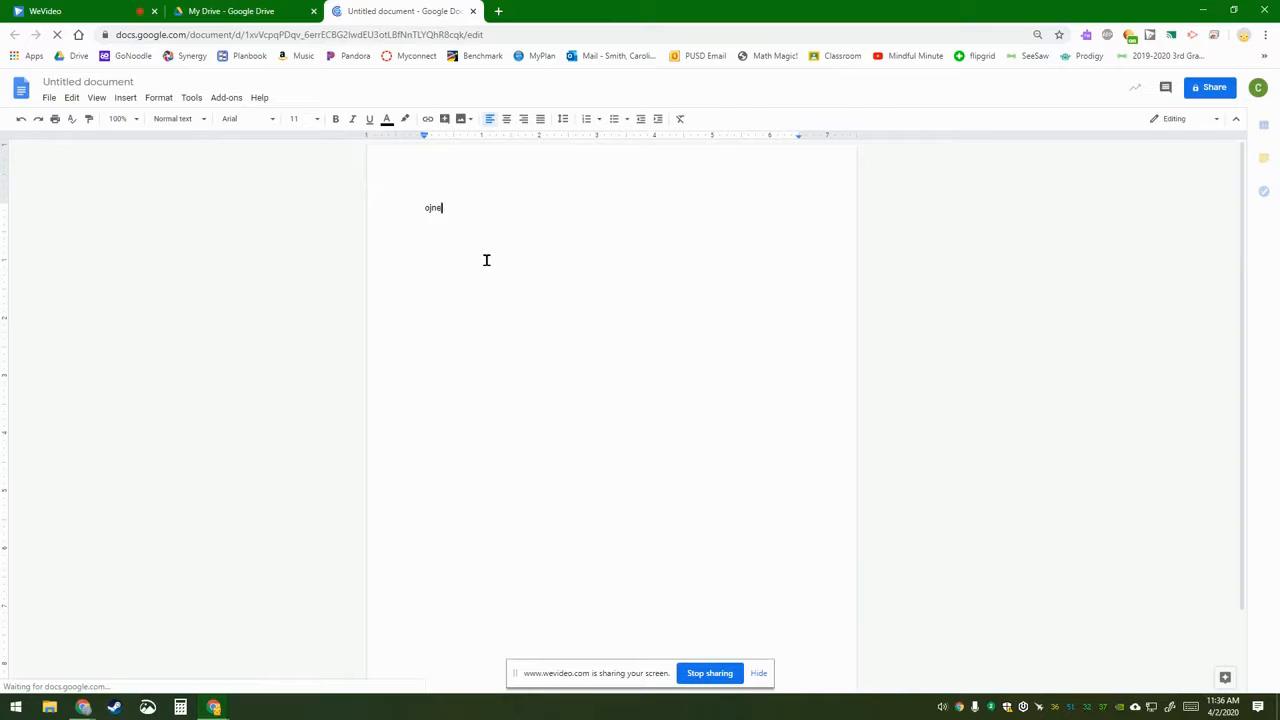
pyautogui.press('Return')
pyautogui.press('Return')
pyautogui.press('Return')
pyautogui.press('Return')
pyautogui.write('So Impo')
pyautogui.press('Return')
pyautogui.write('kmwiekmfiwm')
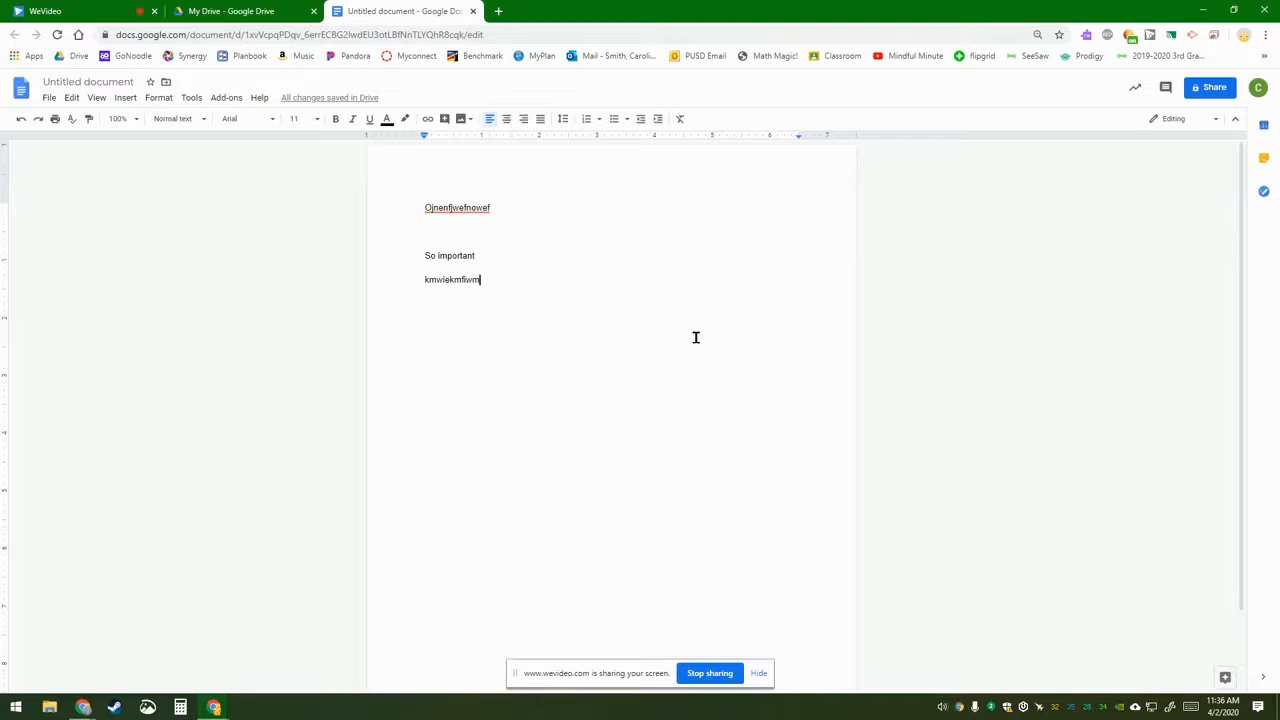
pyautogui.click(72, 8)
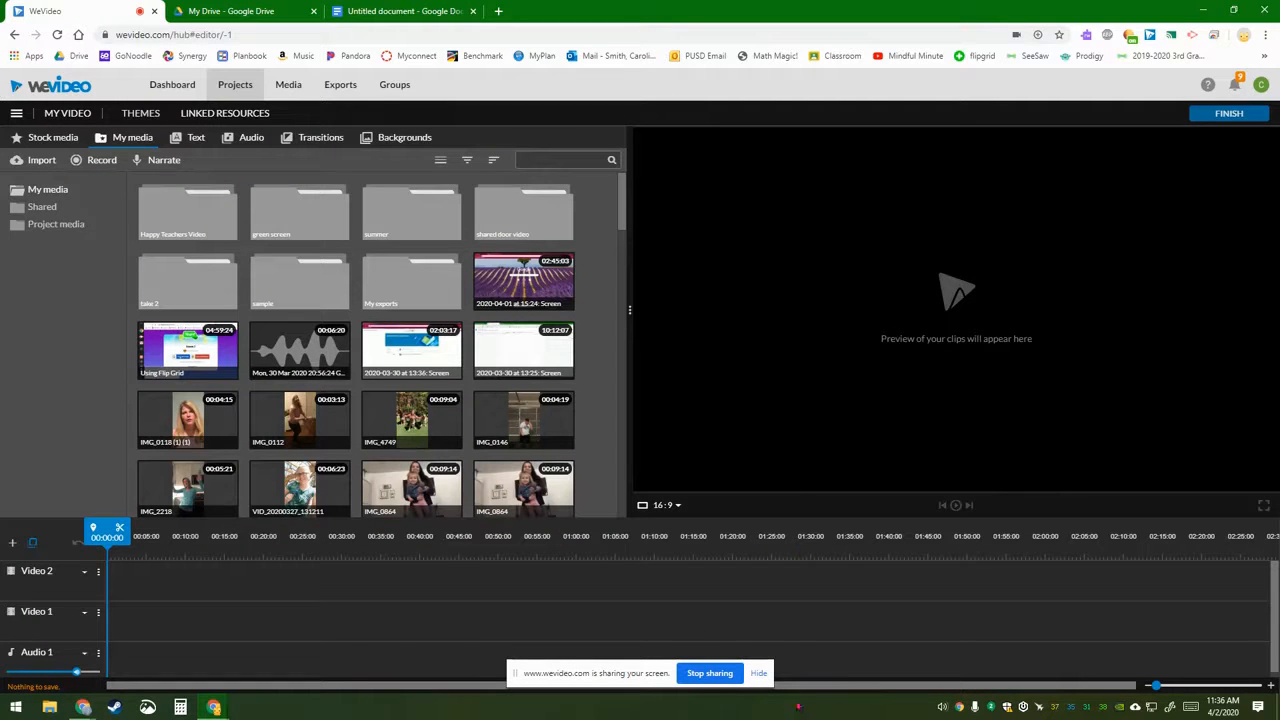
# Step: Stop the screen recording and save the previewed clip
pyautogui.click(716, 677)
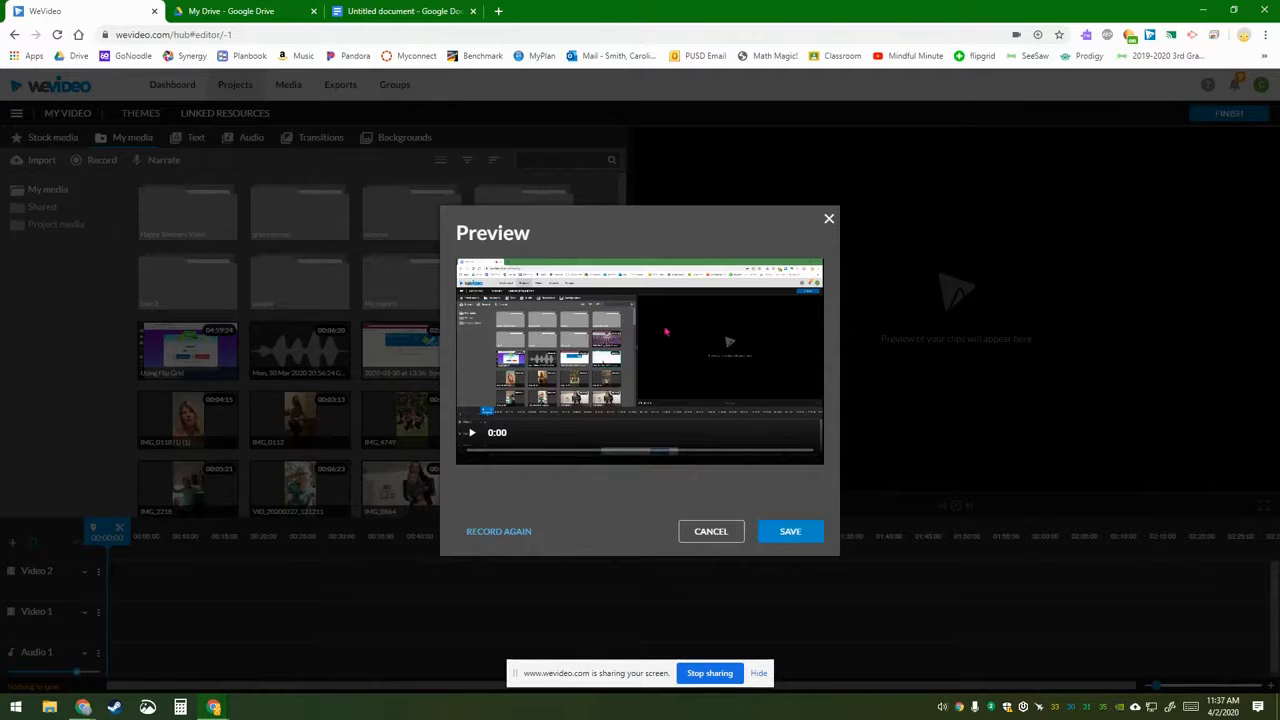
pyautogui.click(790, 531)
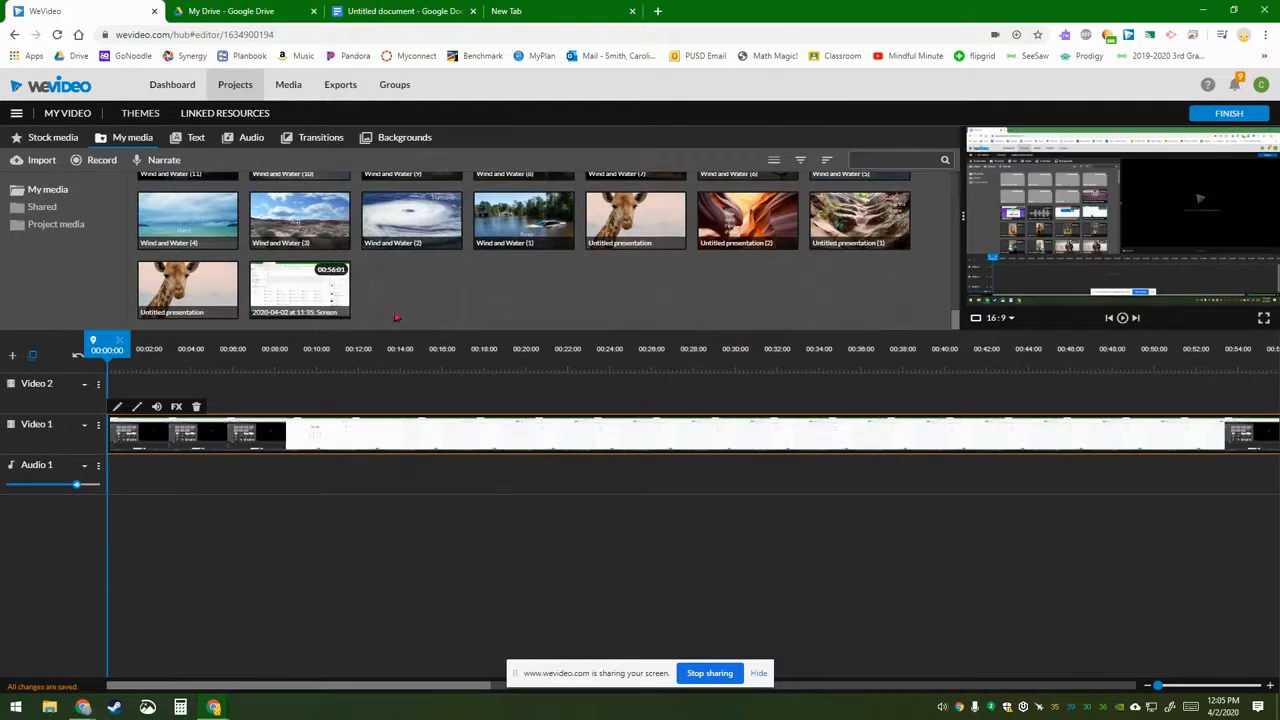
# Step: Replace the Video 1 clip with the 00:56:01 screen recording and widen the preview panel
pyautogui.press('Delete')
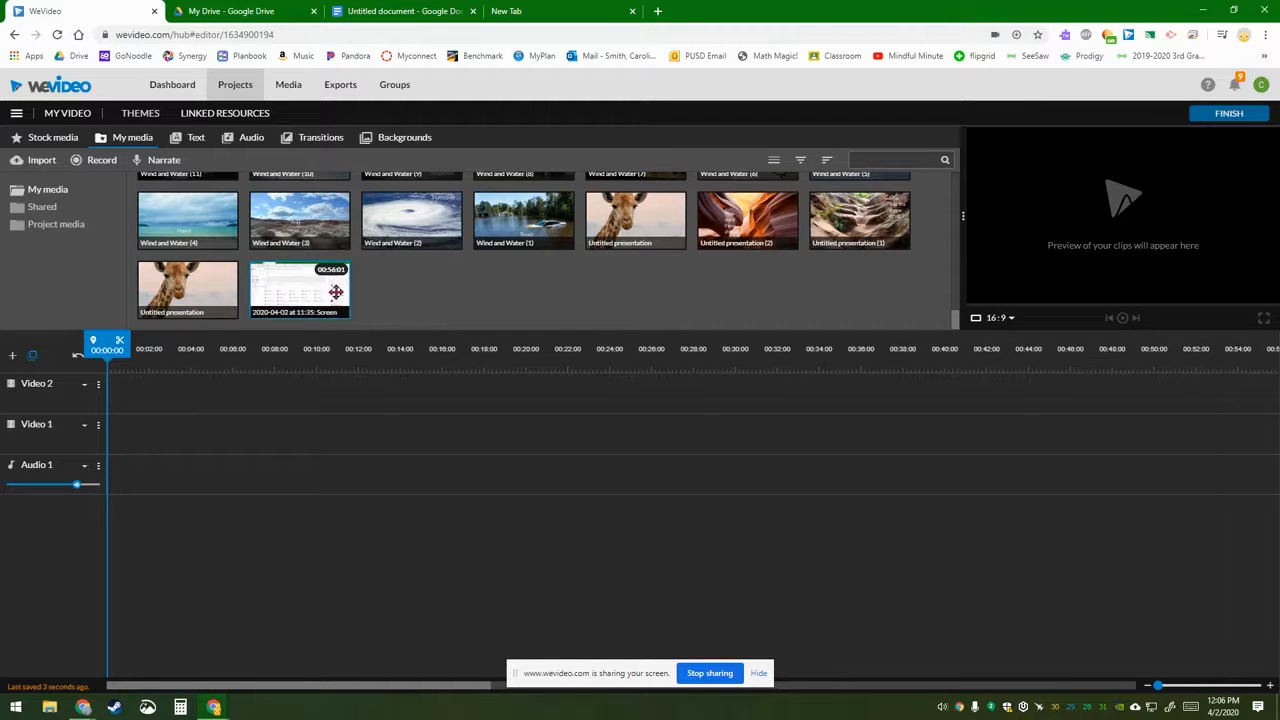
pyautogui.moveTo(303, 286); pyautogui.dragTo(123, 432)
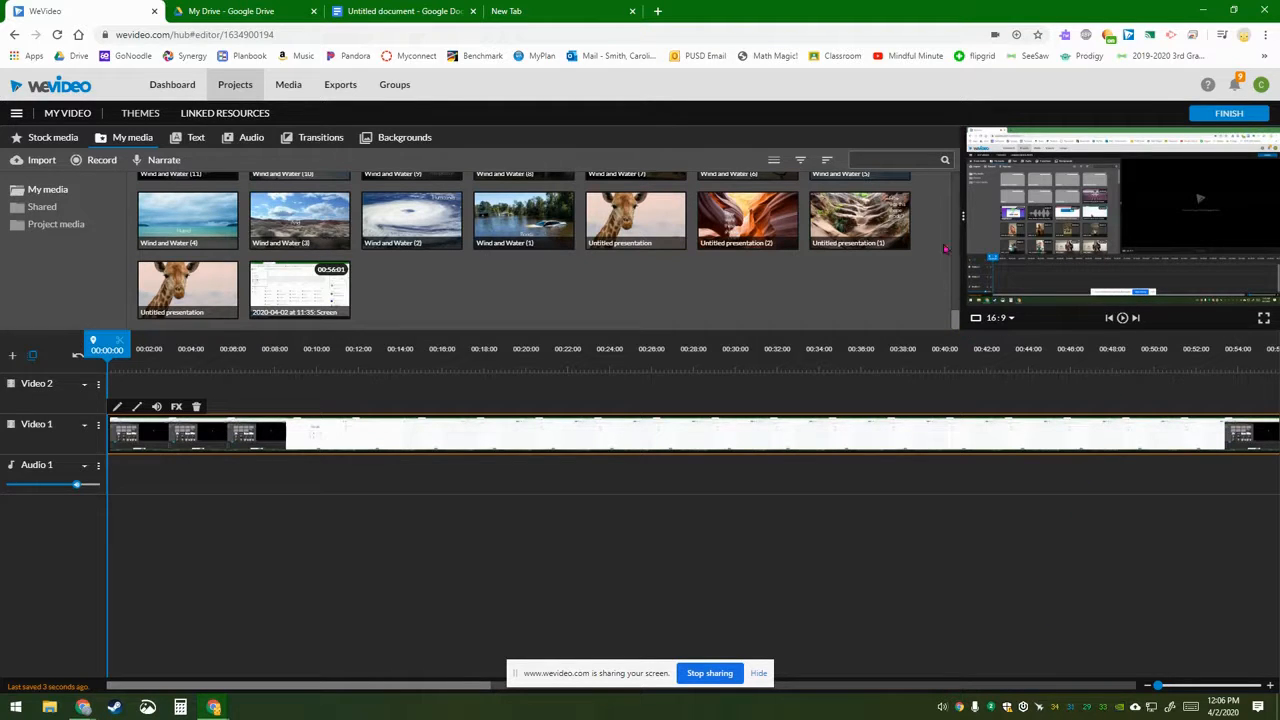
pyautogui.moveTo(962, 215); pyautogui.dragTo(690, 217)
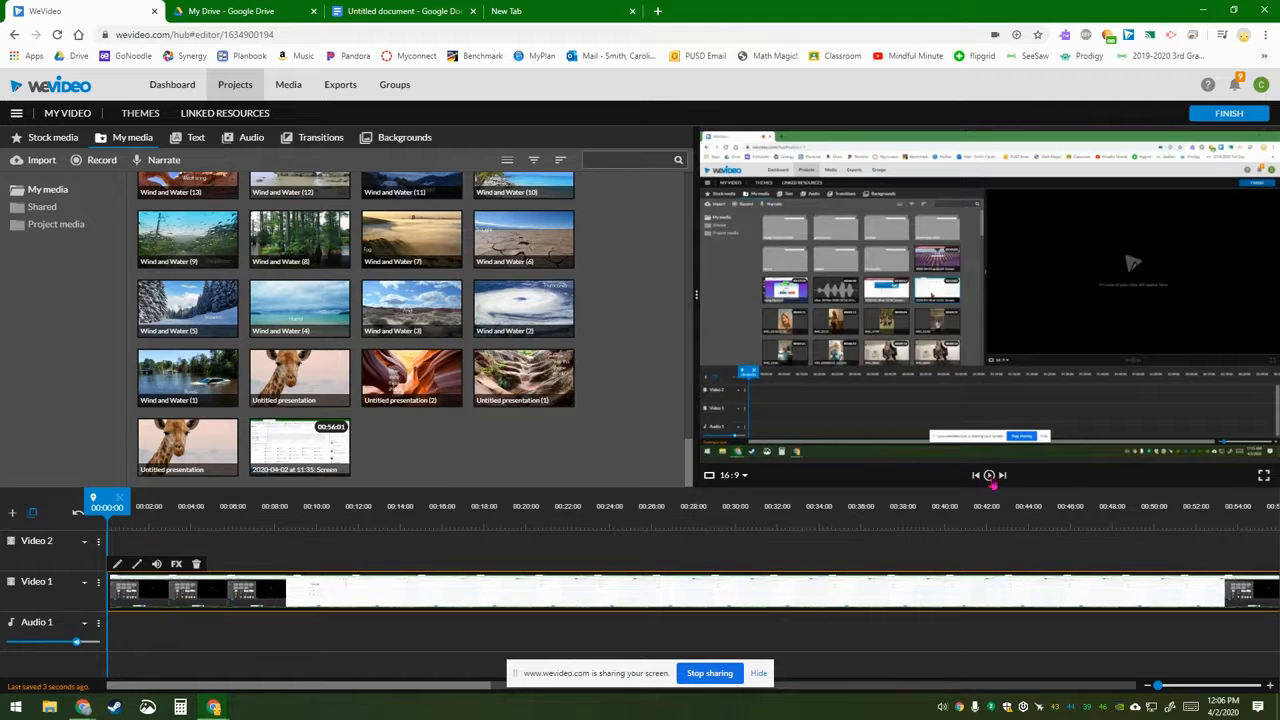
# Step: Play the recording in the preview and check the system volume
pyautogui.click(989, 476)
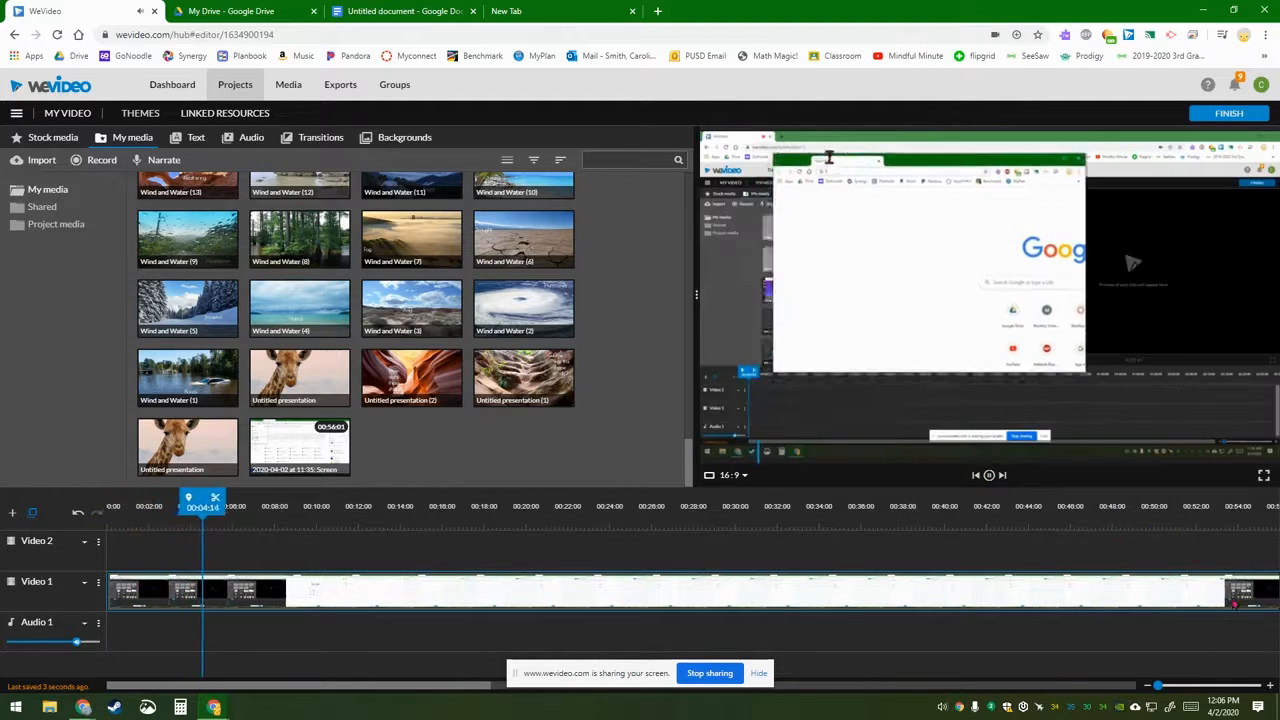
pyautogui.click(942, 707)
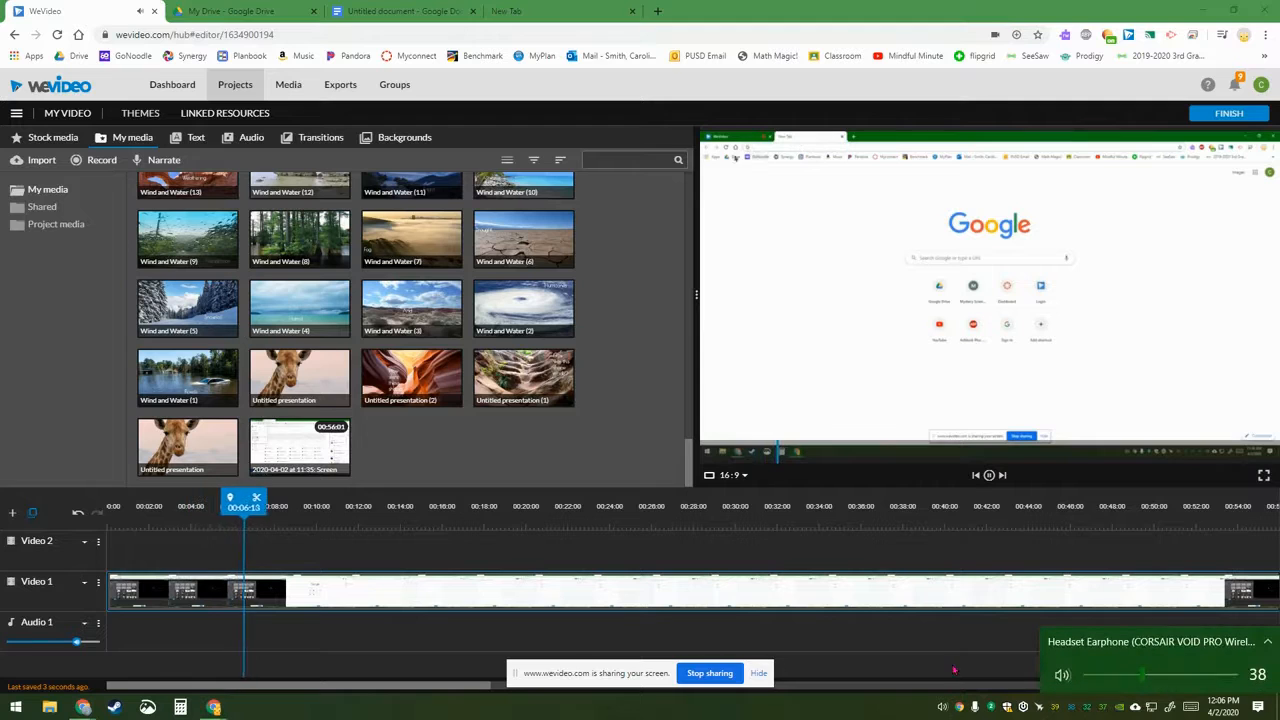
pyautogui.click(845, 607)
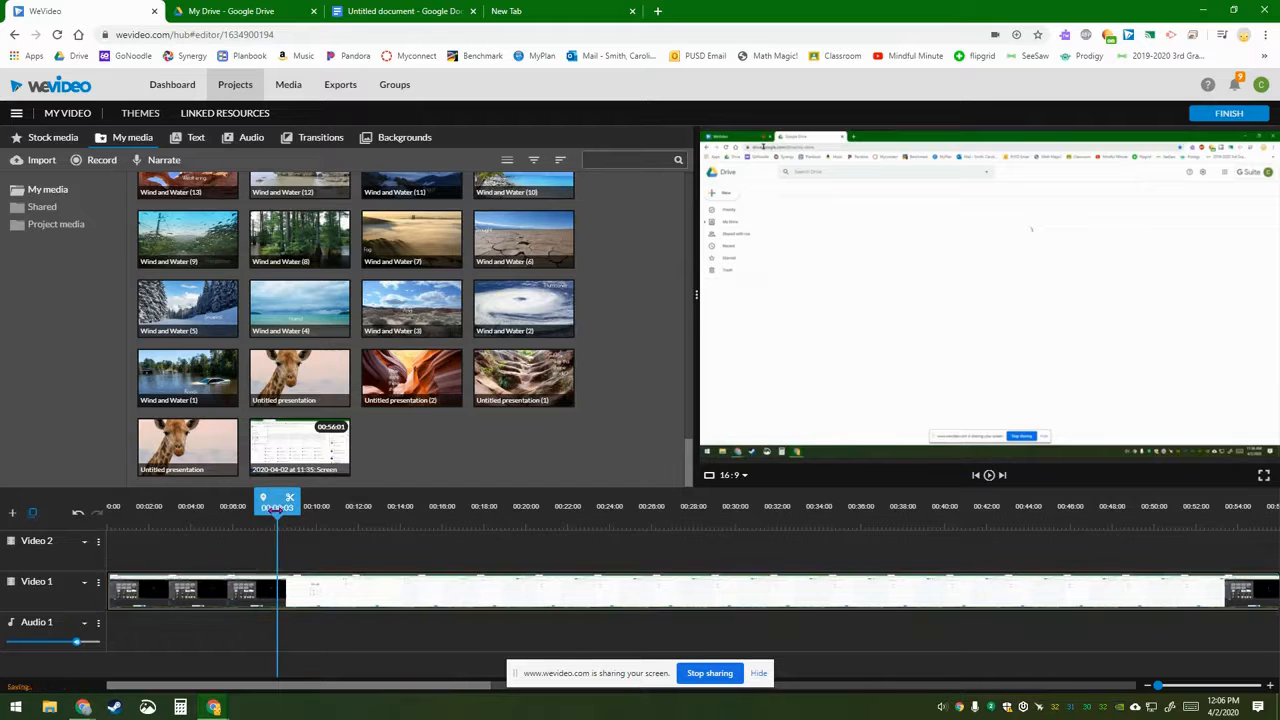
# Step: Select the Video 1 clip and park the playhead at about 00:11:22
pyautogui.moveTo(270, 505); pyautogui.dragTo(65, 517)
pyautogui.click(150, 590)
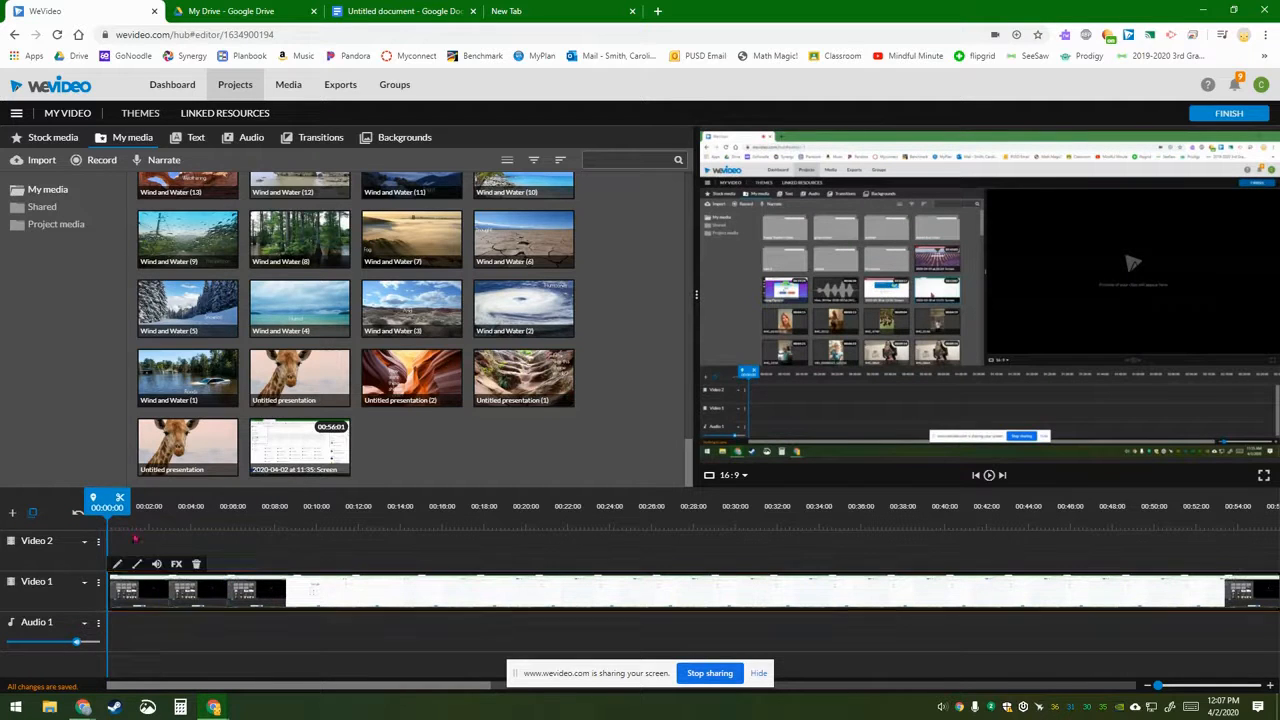
pyautogui.moveTo(100, 503); pyautogui.dragTo(375, 505)
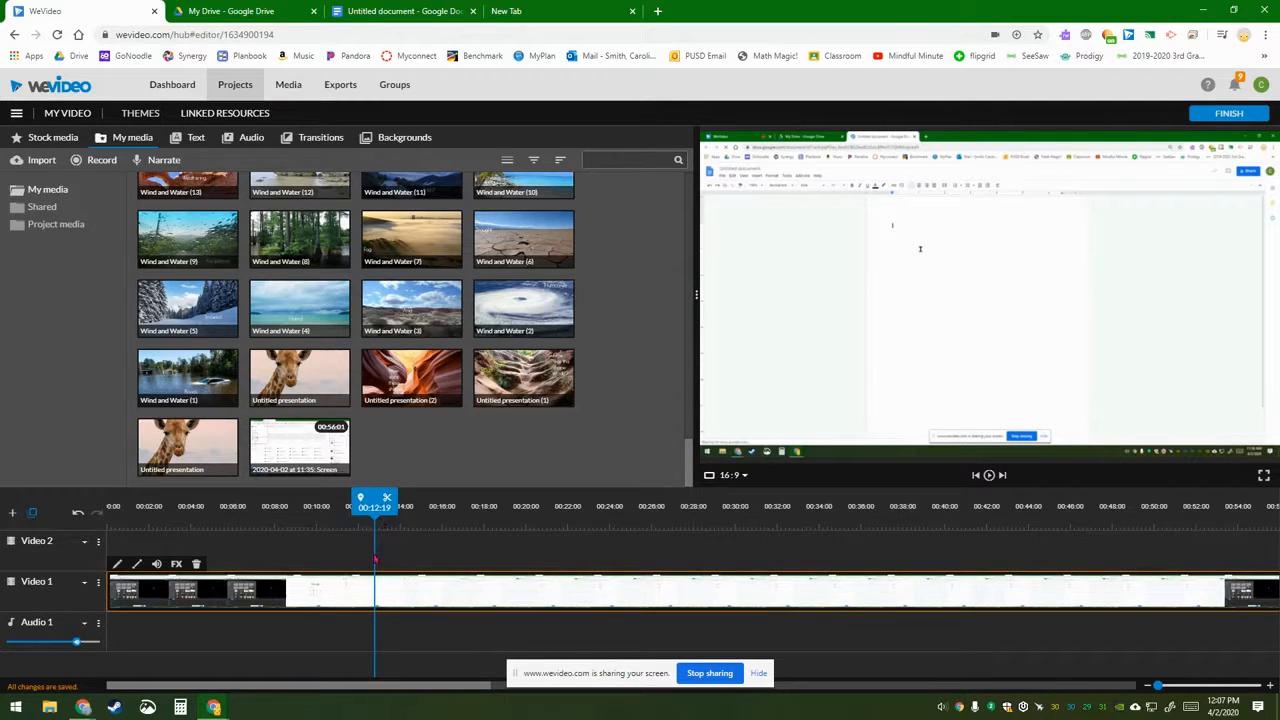
pyautogui.click(392, 507)
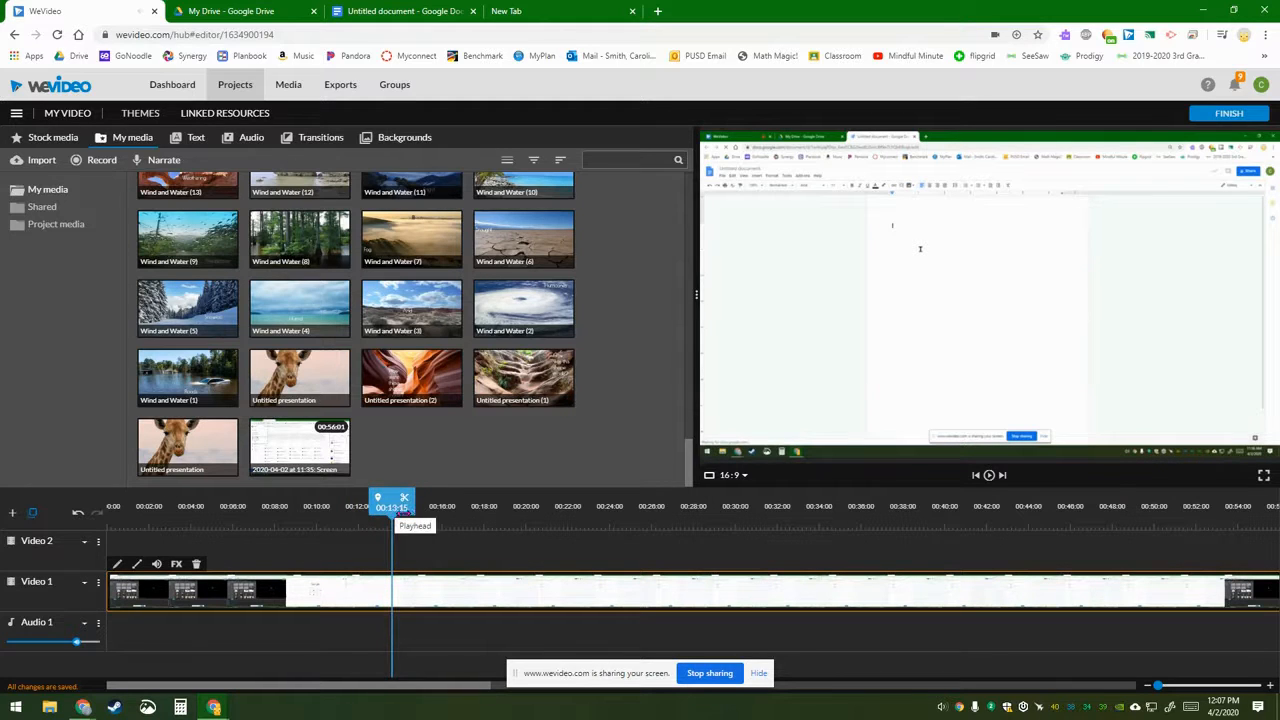
pyautogui.moveTo(391, 507); pyautogui.dragTo(359, 508)
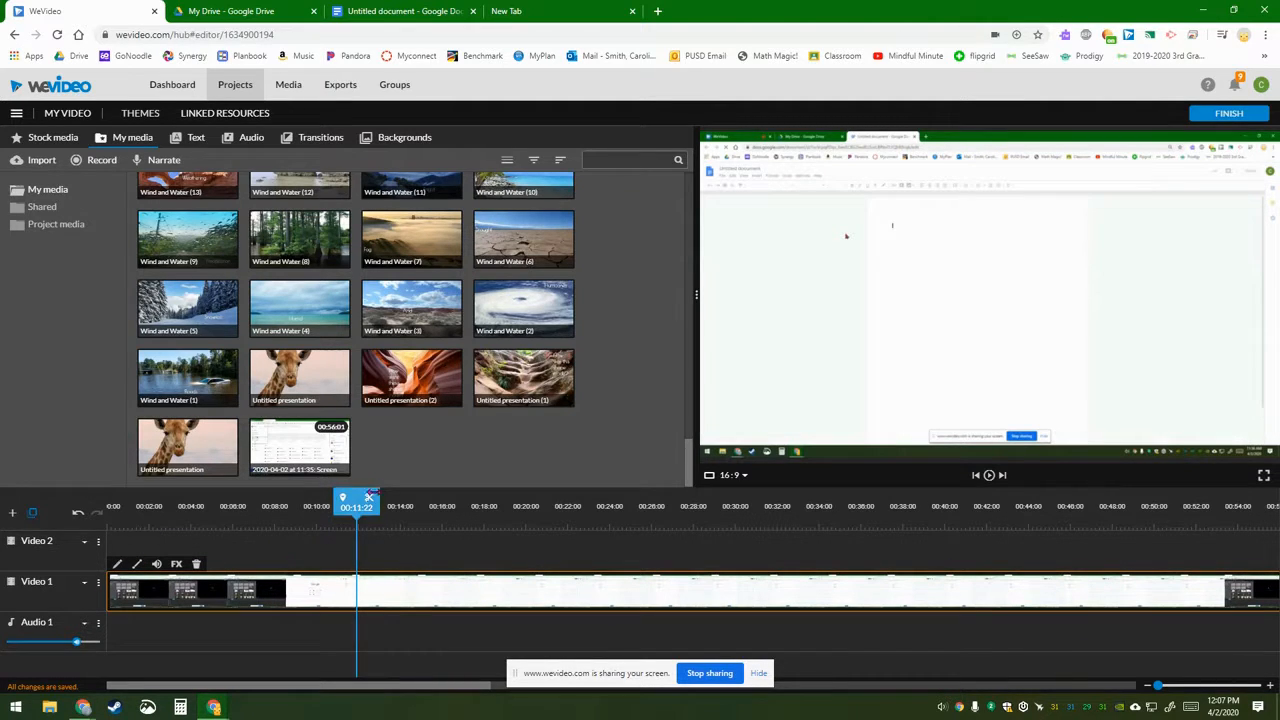
pyautogui.click(369, 502)
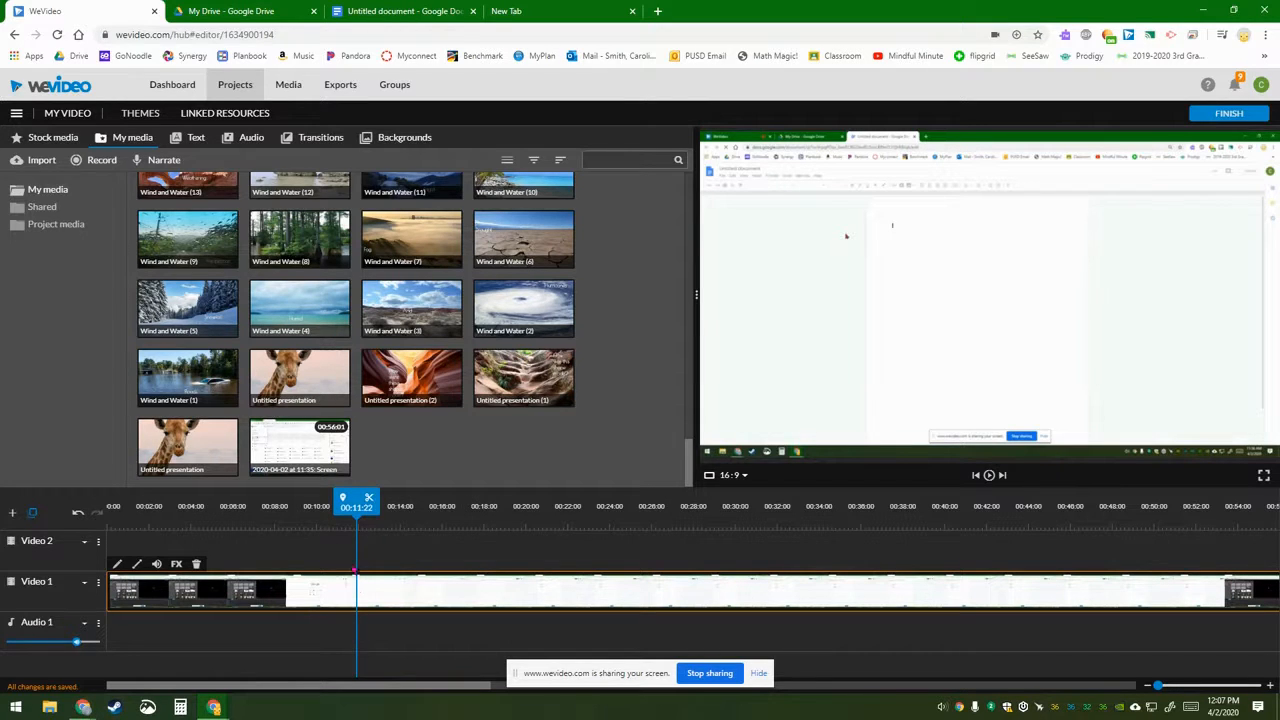
# Step: Split the recording at the playhead and butt the second part against the first clip
pyautogui.click(369, 503)
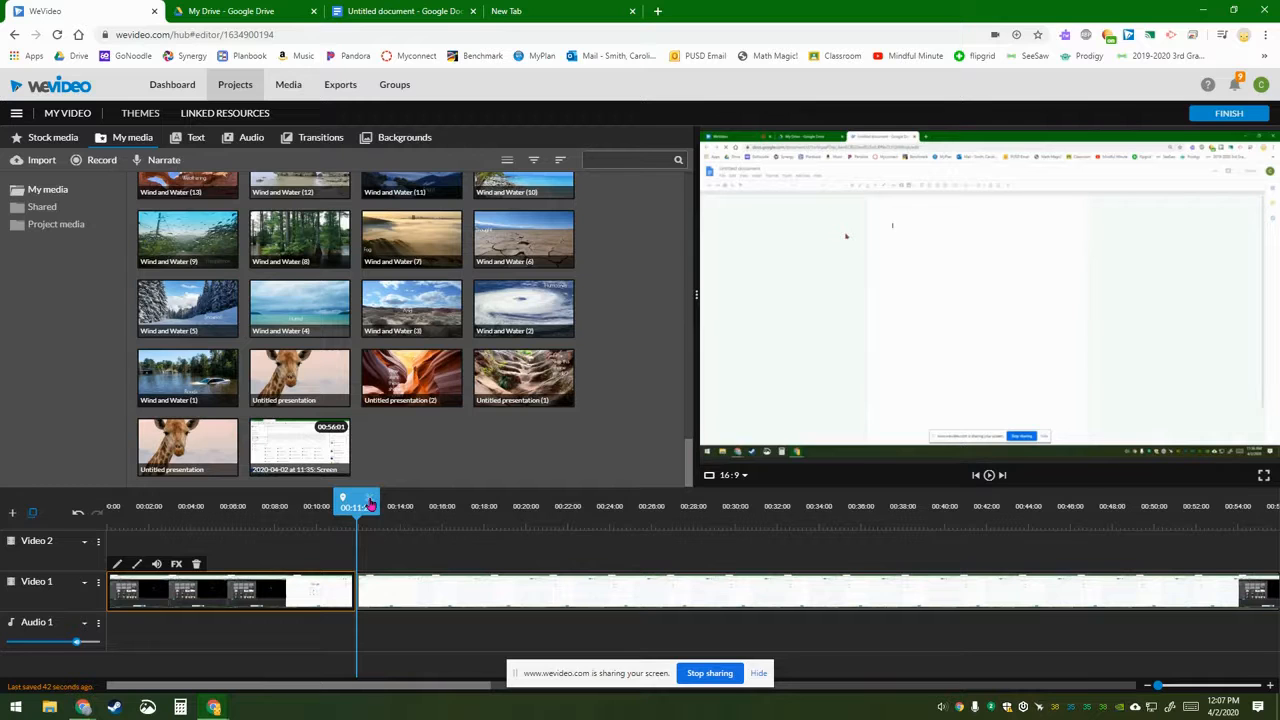
pyautogui.moveTo(395, 590); pyautogui.dragTo(470, 592)
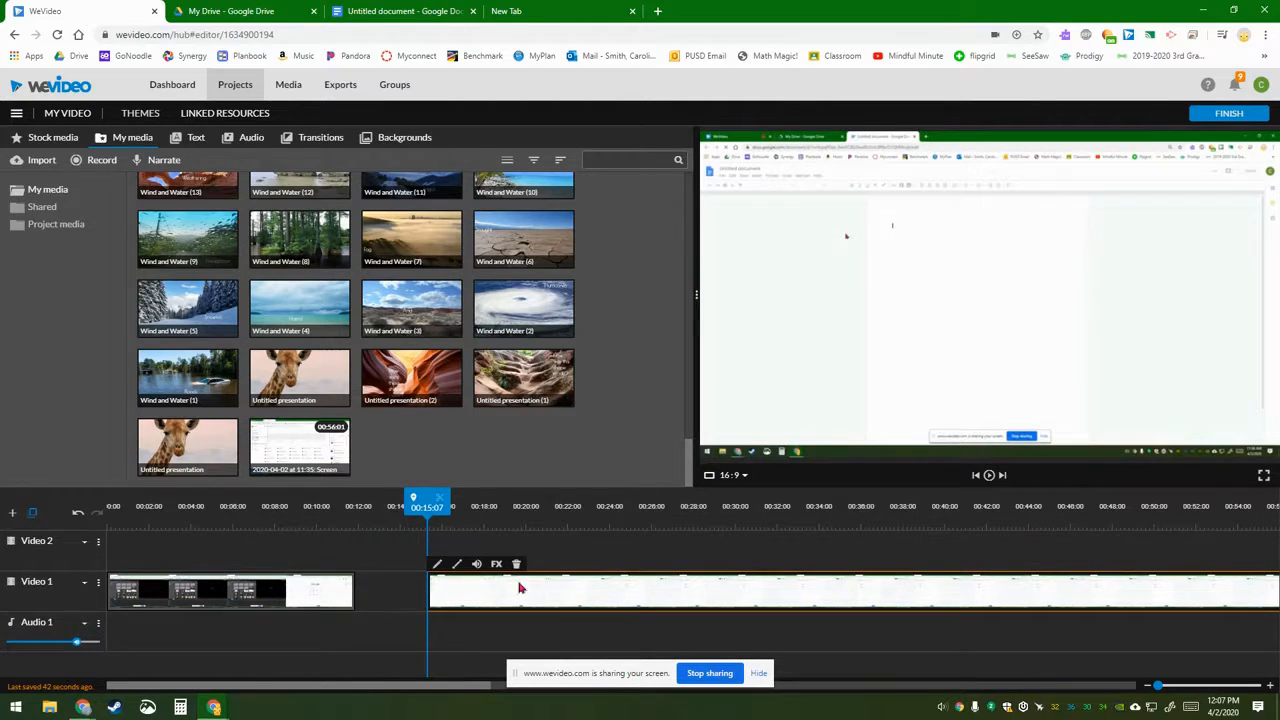
pyautogui.moveTo(514, 597); pyautogui.dragTo(371, 598)
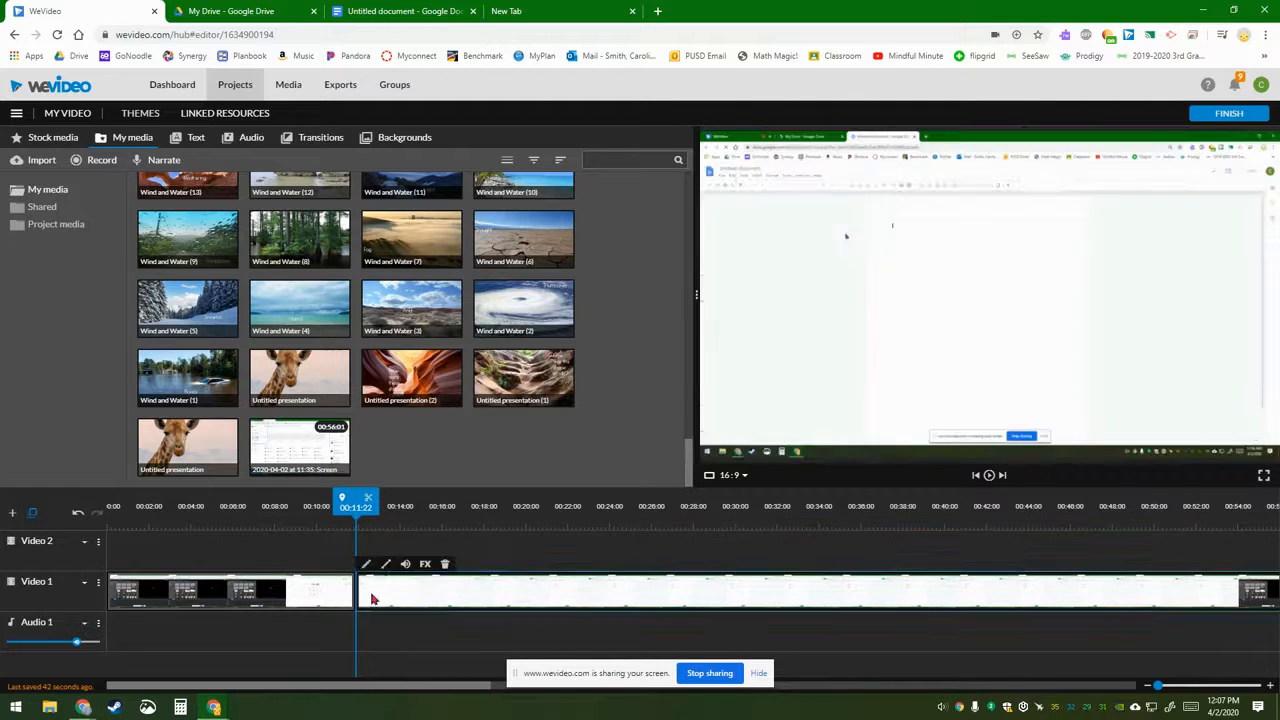
pyautogui.click(288, 597)
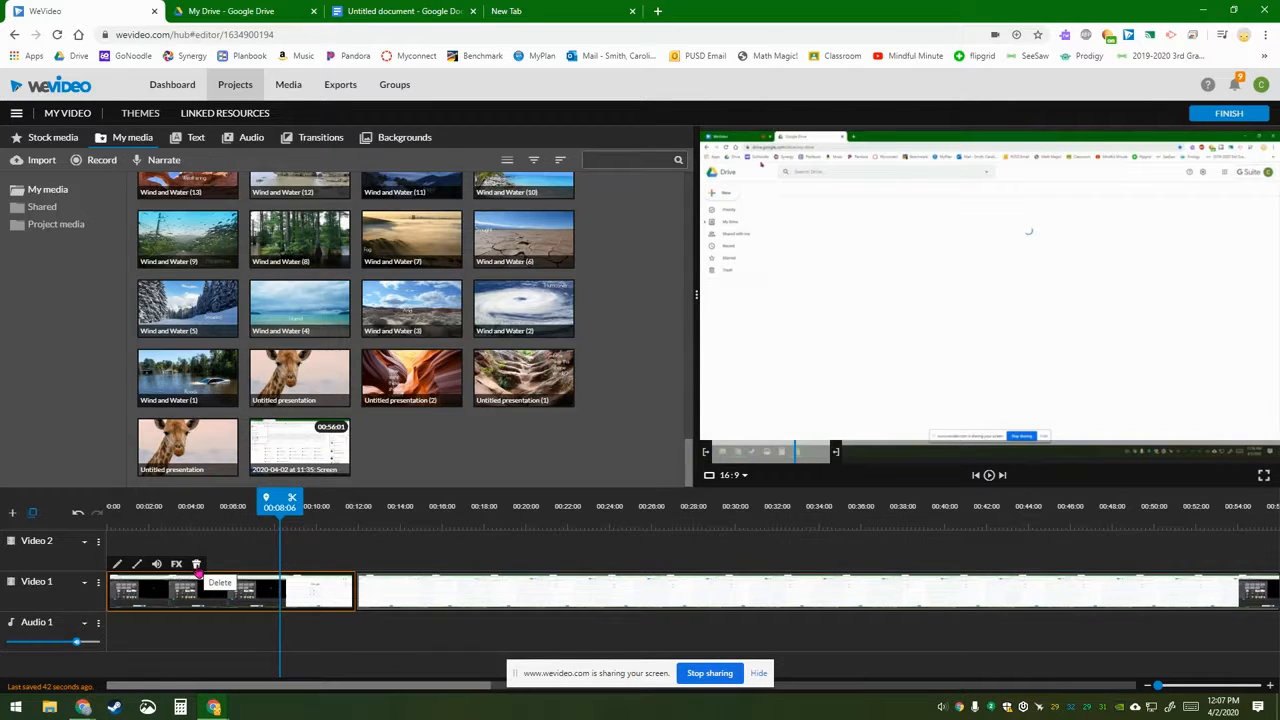
pyautogui.click(157, 566)
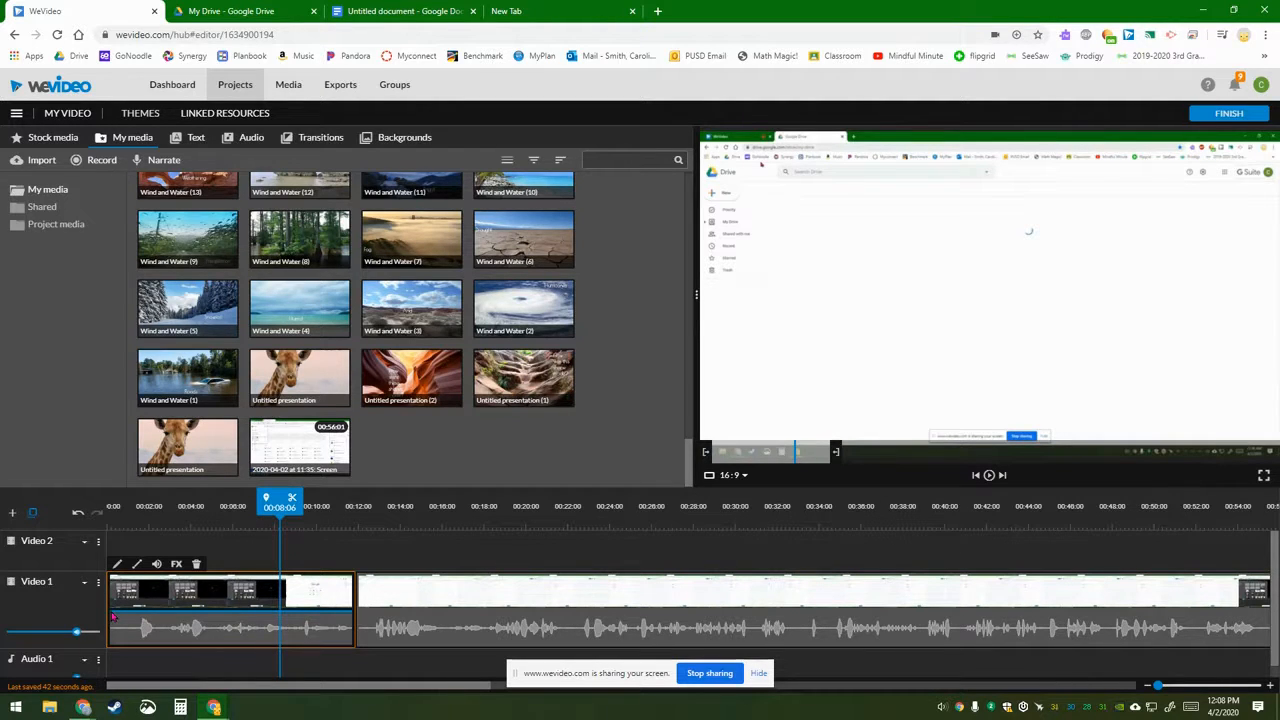
# Step: Drop the first clip's start and end volume keyframes to 0%, then delete that clip
pyautogui.moveTo(113, 618); pyautogui.dragTo(130, 620)
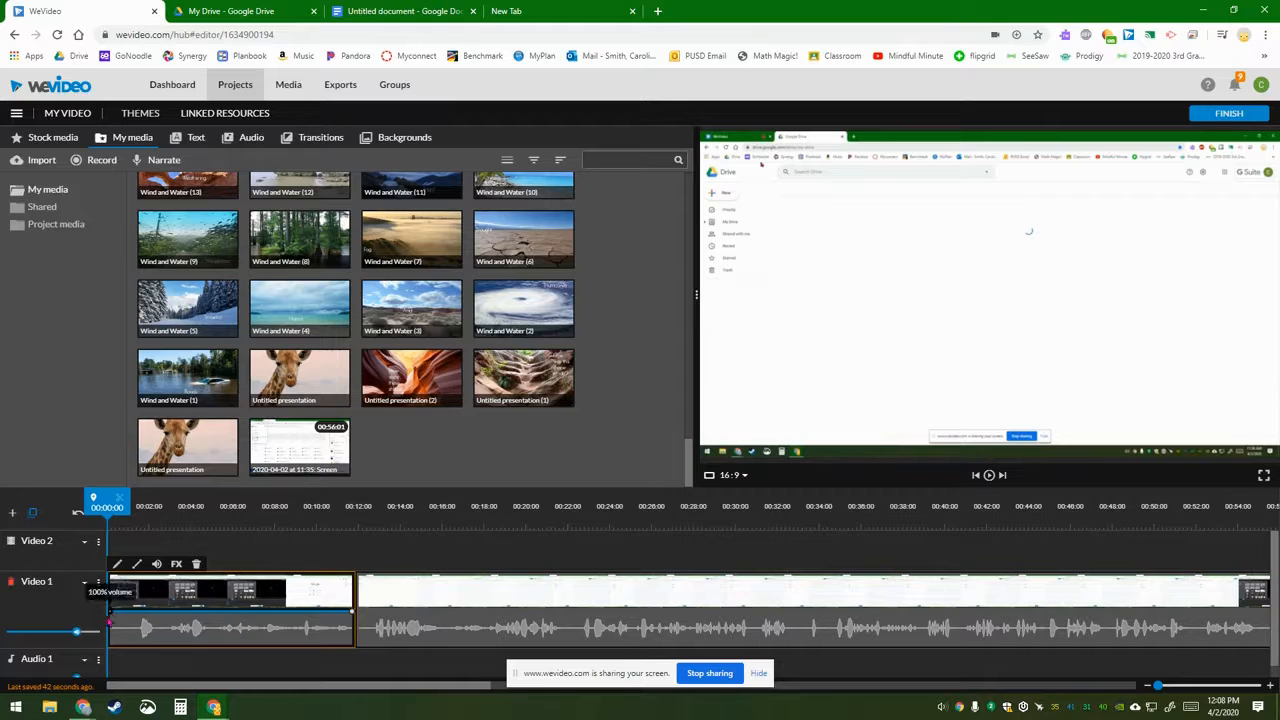
pyautogui.moveTo(113, 618); pyautogui.dragTo(112, 645)
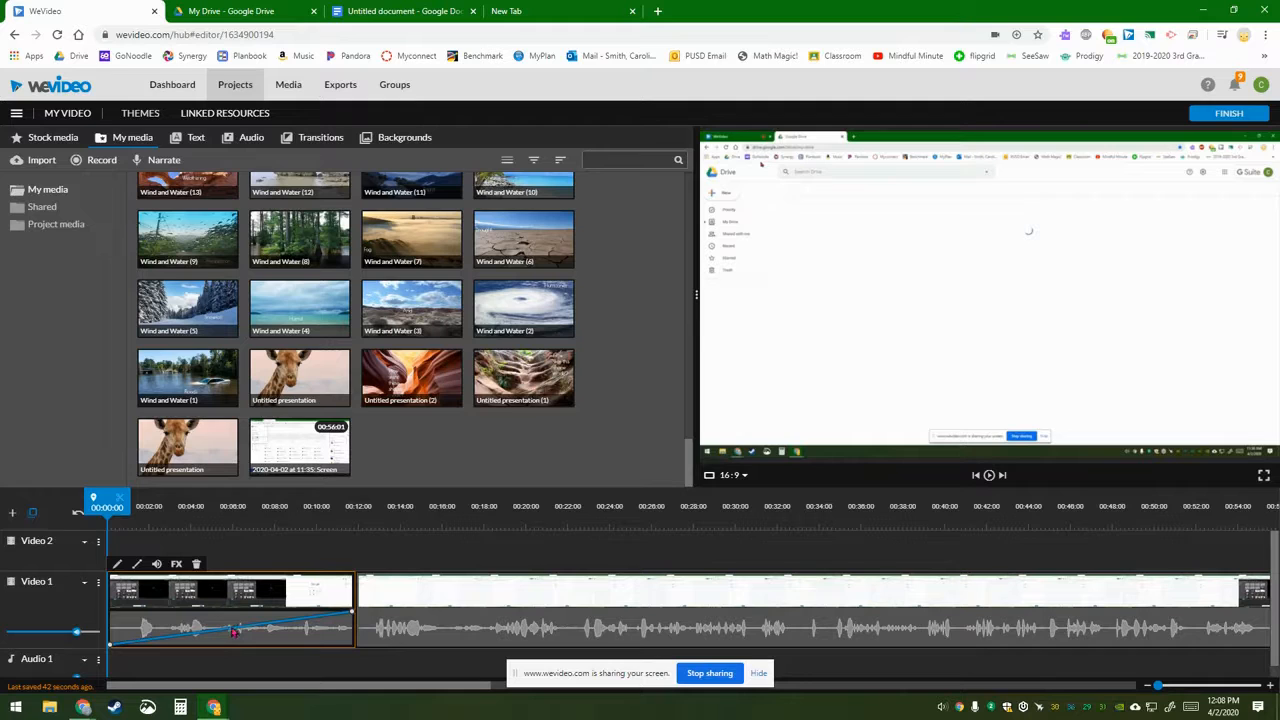
pyautogui.moveTo(231, 630); pyautogui.dragTo(233, 648)
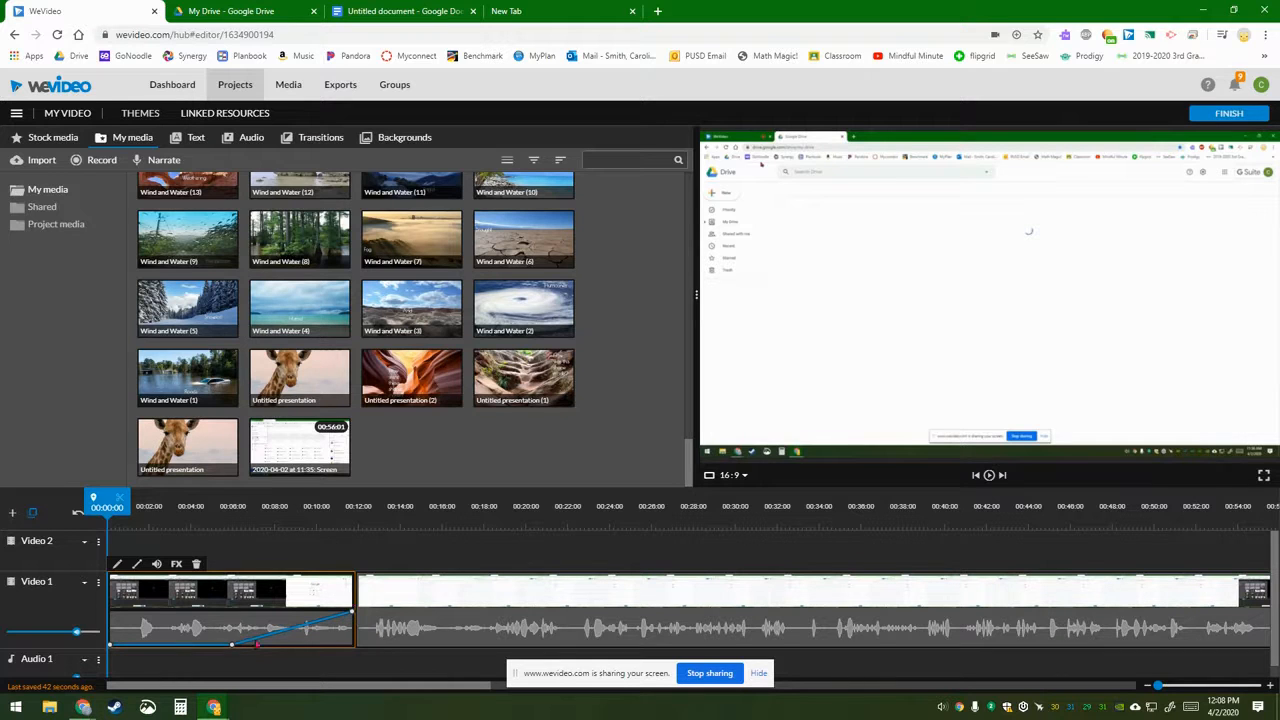
pyautogui.moveTo(351, 617); pyautogui.dragTo(351, 648)
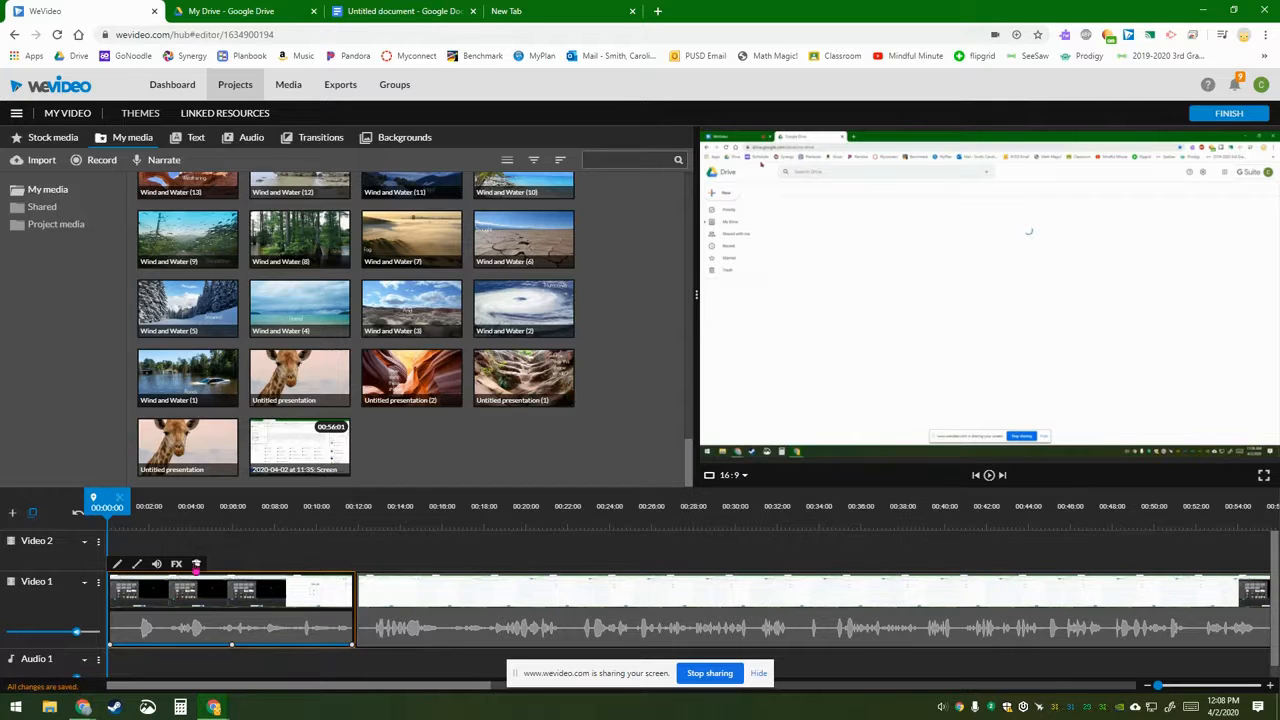
pyautogui.click(196, 565)
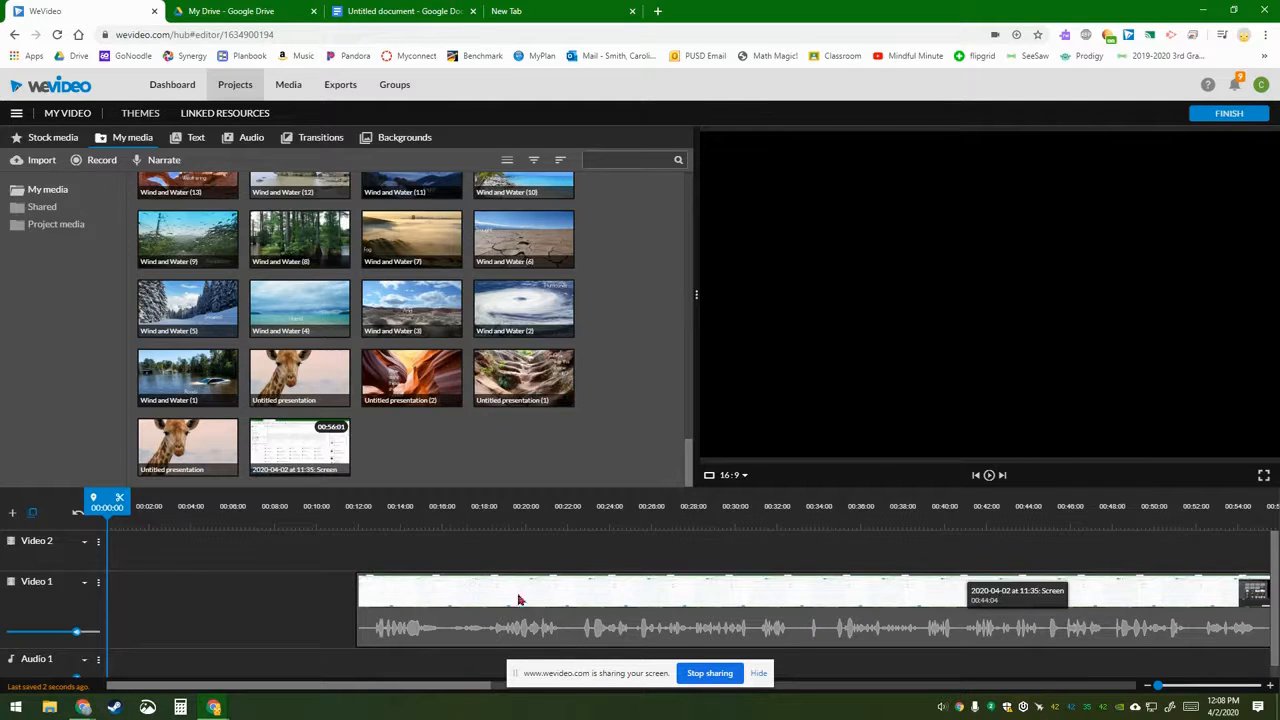
# Step: Delete the first clip and slide the screen recording to 00:00:00 on Video 1
pyautogui.moveTo(443, 690); pyautogui.dragTo(331, 680)
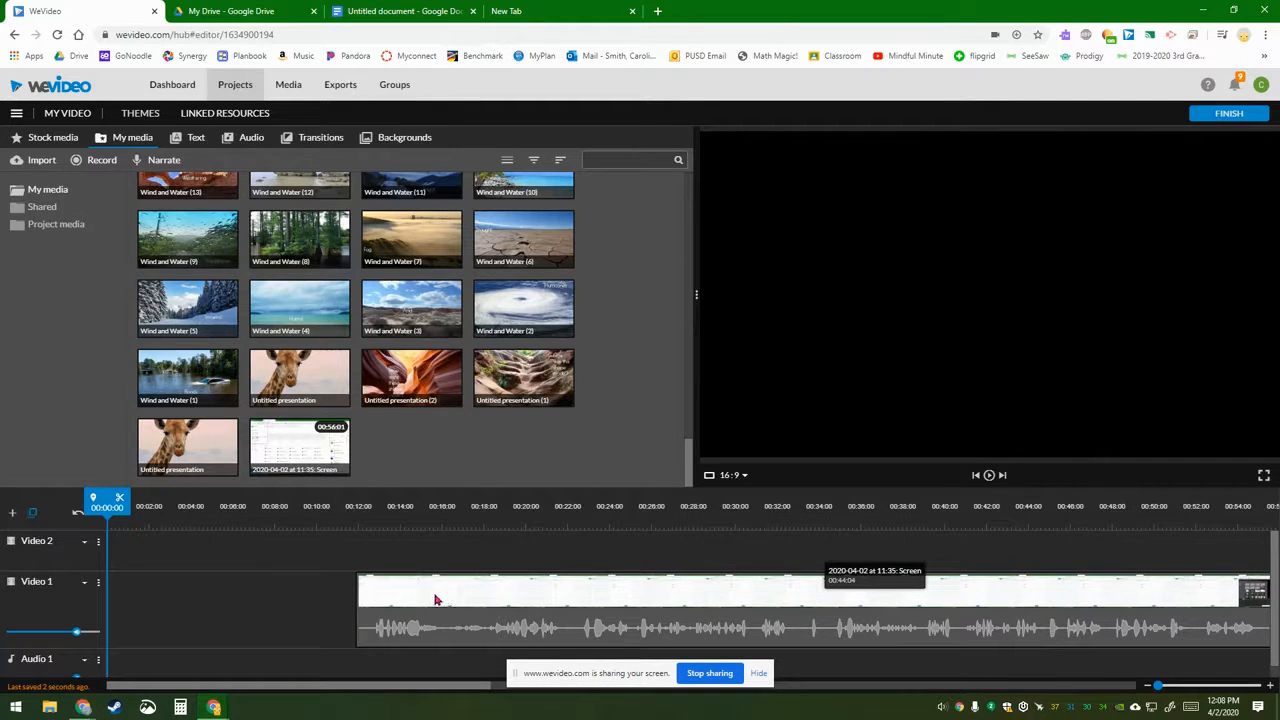
pyautogui.moveTo(1160, 686); pyautogui.dragTo(1159, 686)
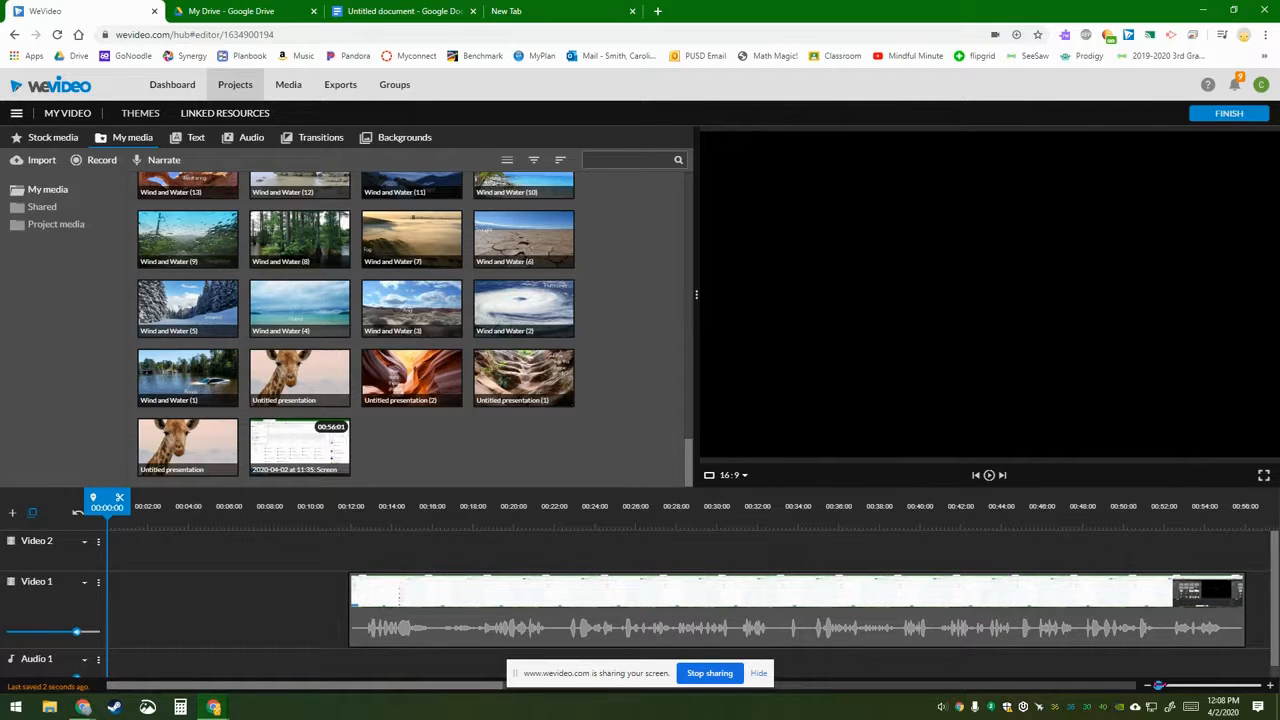
pyautogui.moveTo(1159, 686)
pyautogui.mouseDown()
pyautogui.moveTo(1210, 686)
pyautogui.moveTo(1156, 686)
pyautogui.mouseUp()
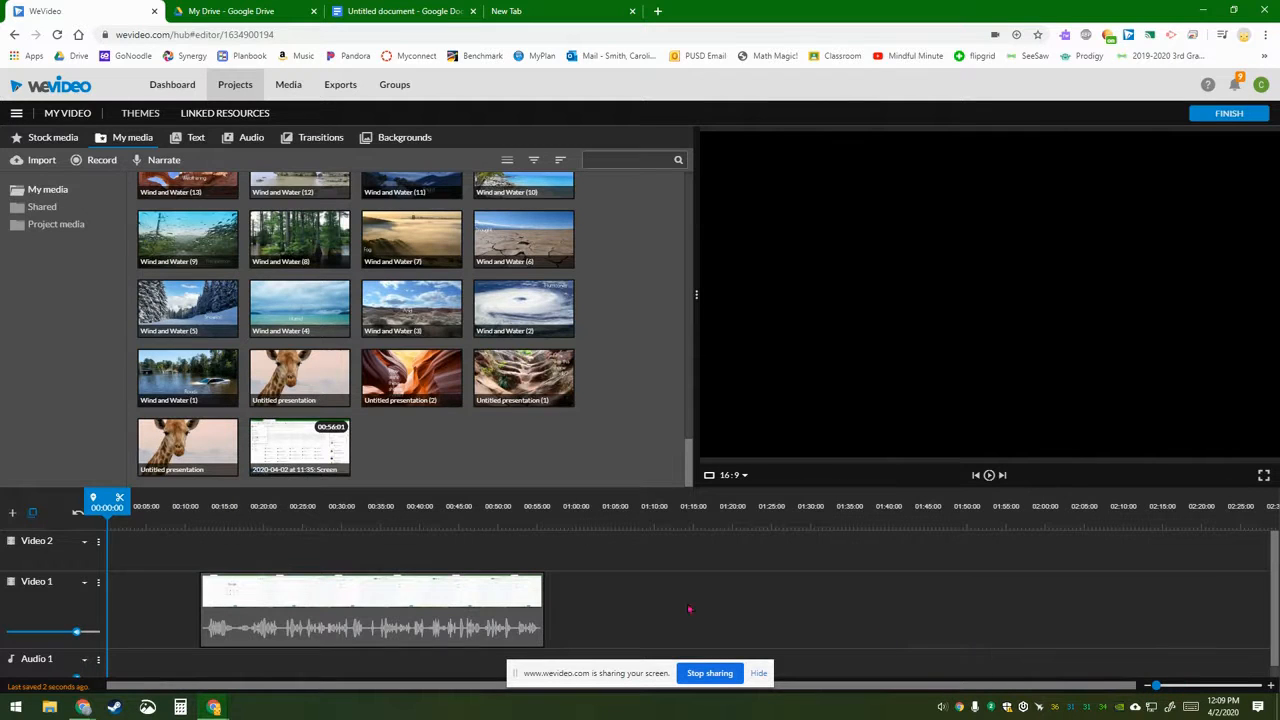
pyautogui.moveTo(424, 584); pyautogui.dragTo(312, 590)
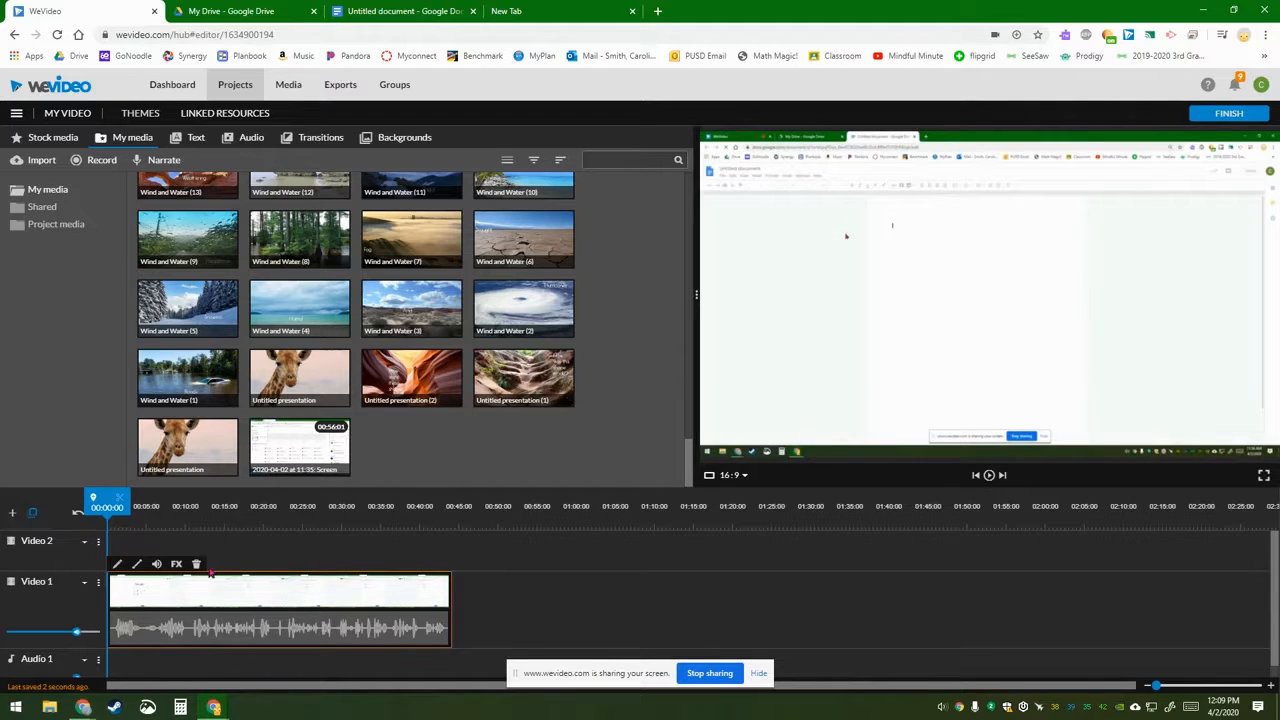
pyautogui.moveTo(1156, 686); pyautogui.dragTo(1172, 686)
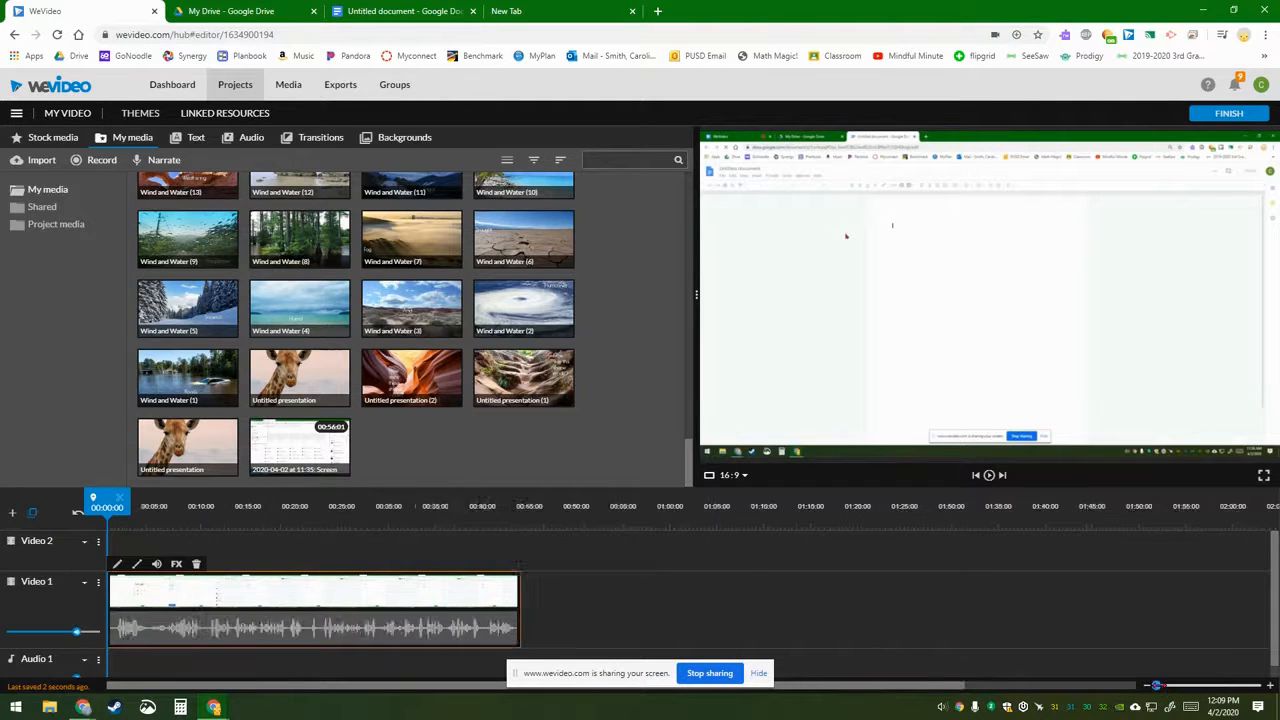
# Step: Park the playhead at about 00:02:08 and split the screen recording there
pyautogui.moveTo(107, 580); pyautogui.dragTo(633, 580)
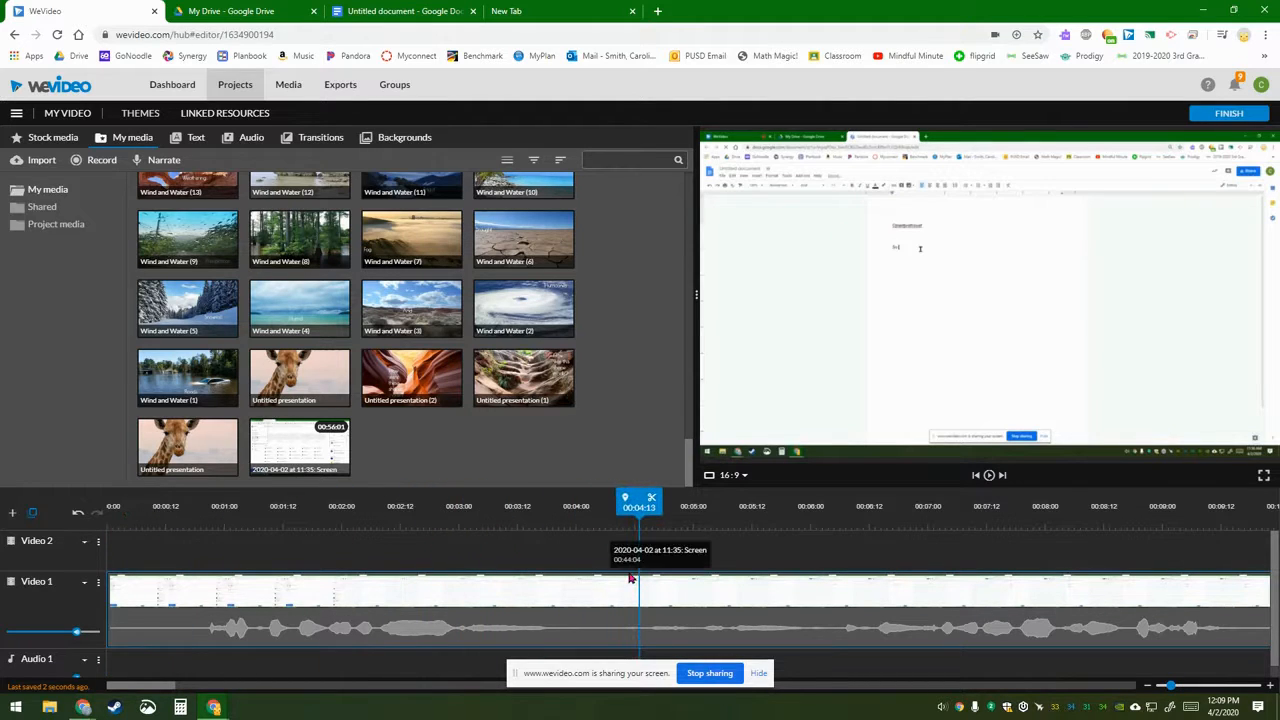
pyautogui.click(633, 581)
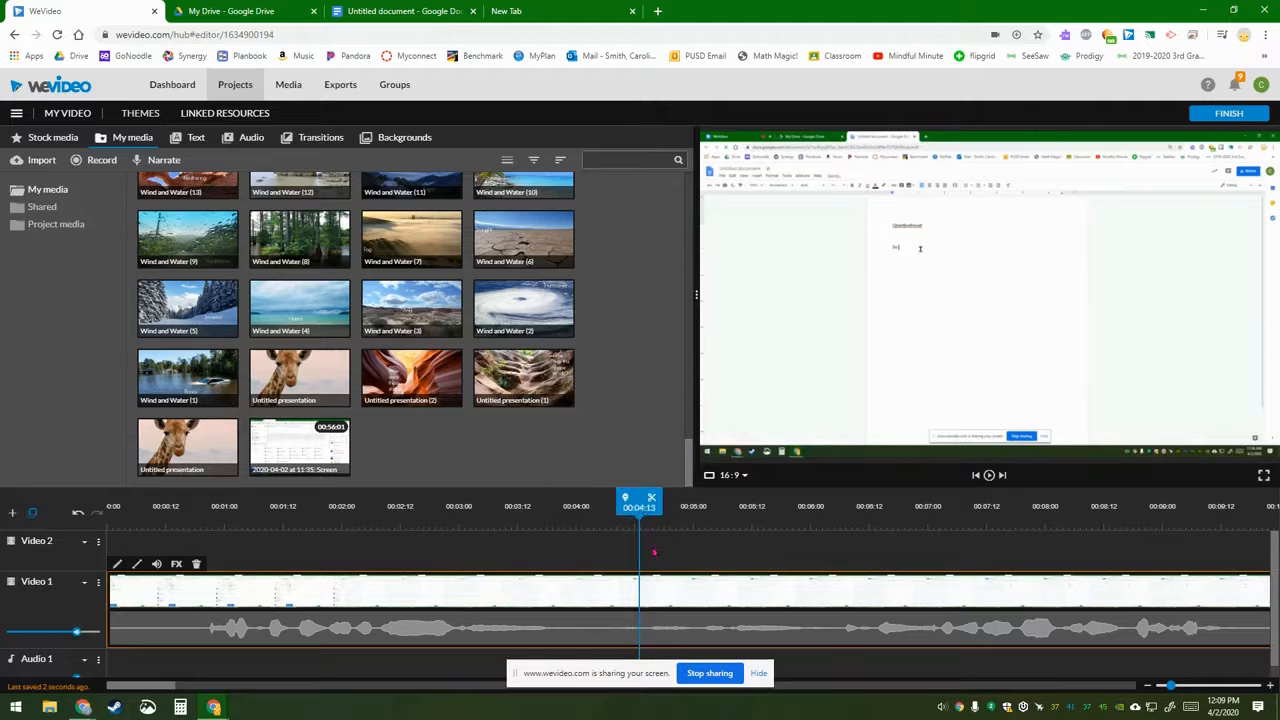
pyautogui.moveTo(642, 510); pyautogui.dragTo(374, 528)
pyautogui.click(387, 622)
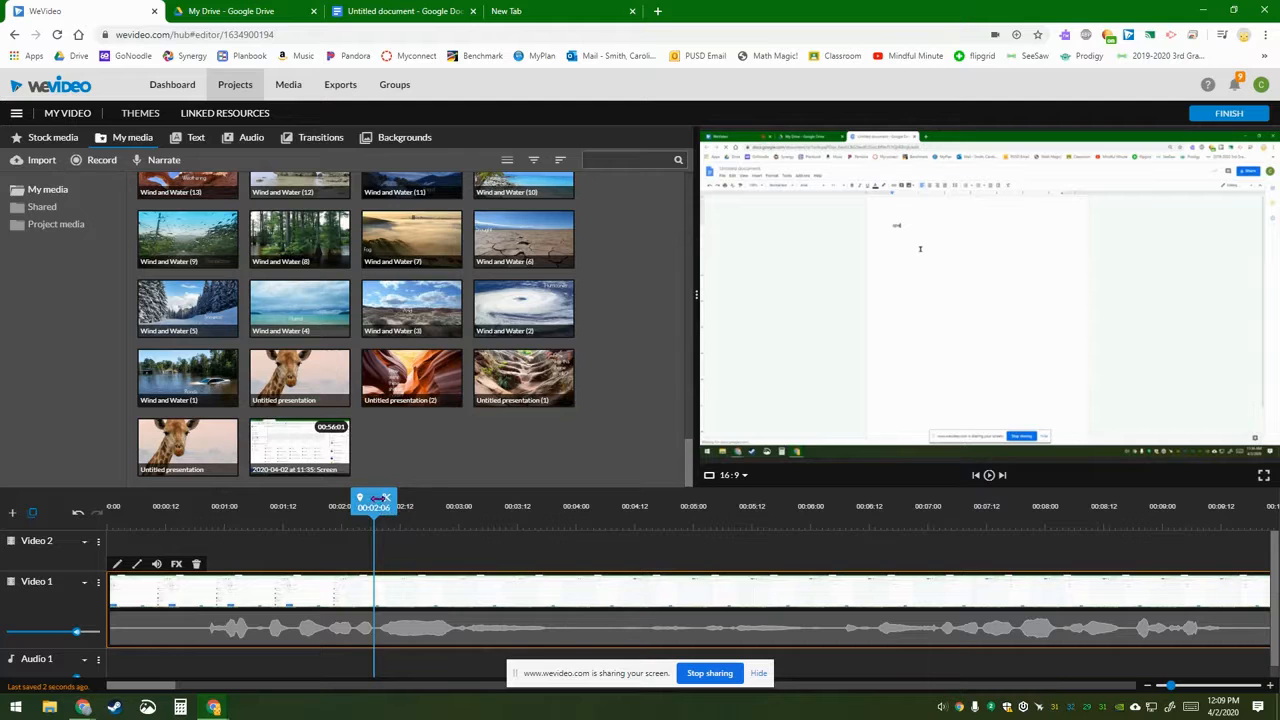
pyautogui.moveTo(375, 541)
pyautogui.mouseDown()
pyautogui.moveTo(371, 530)
pyautogui.moveTo(614, 530)
pyautogui.moveTo(349, 530)
pyautogui.moveTo(376, 527)
pyautogui.mouseUp()
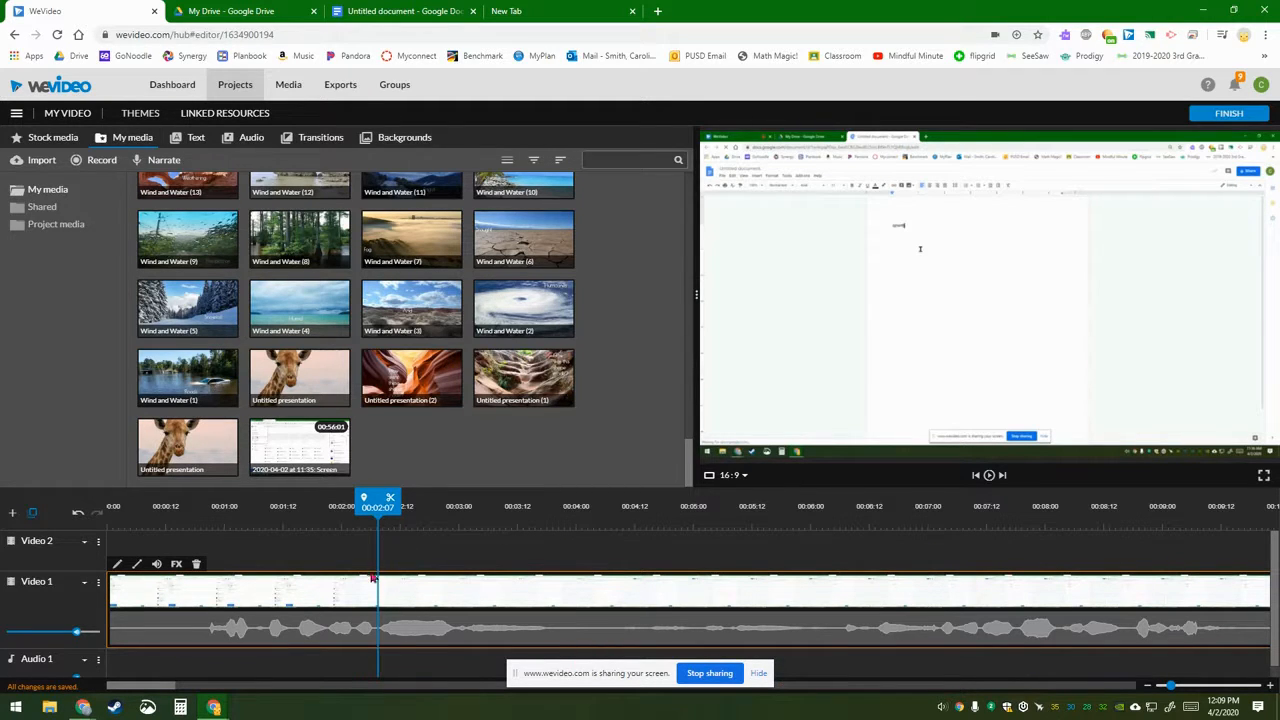
pyautogui.click(390, 499)
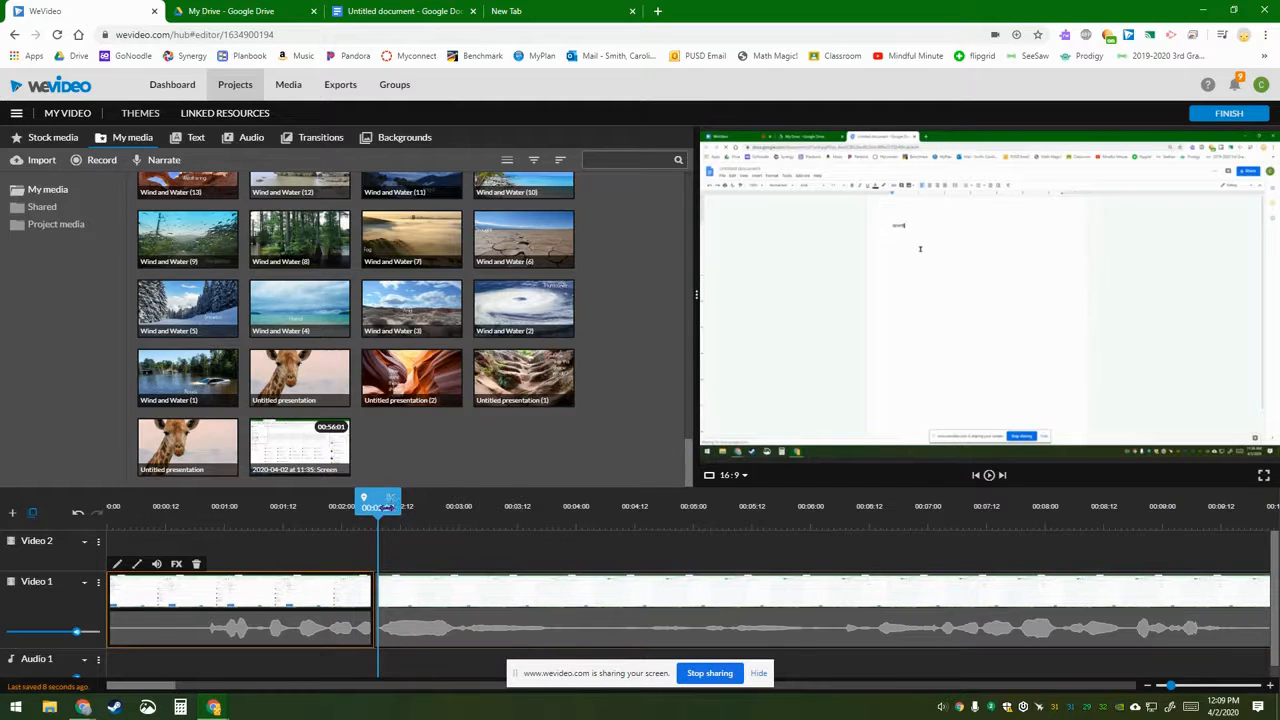
# Step: Split the second clip again at 00:02:24 and delete the short piece between the cuts
pyautogui.moveTo(372, 507); pyautogui.dragTo(454, 514)
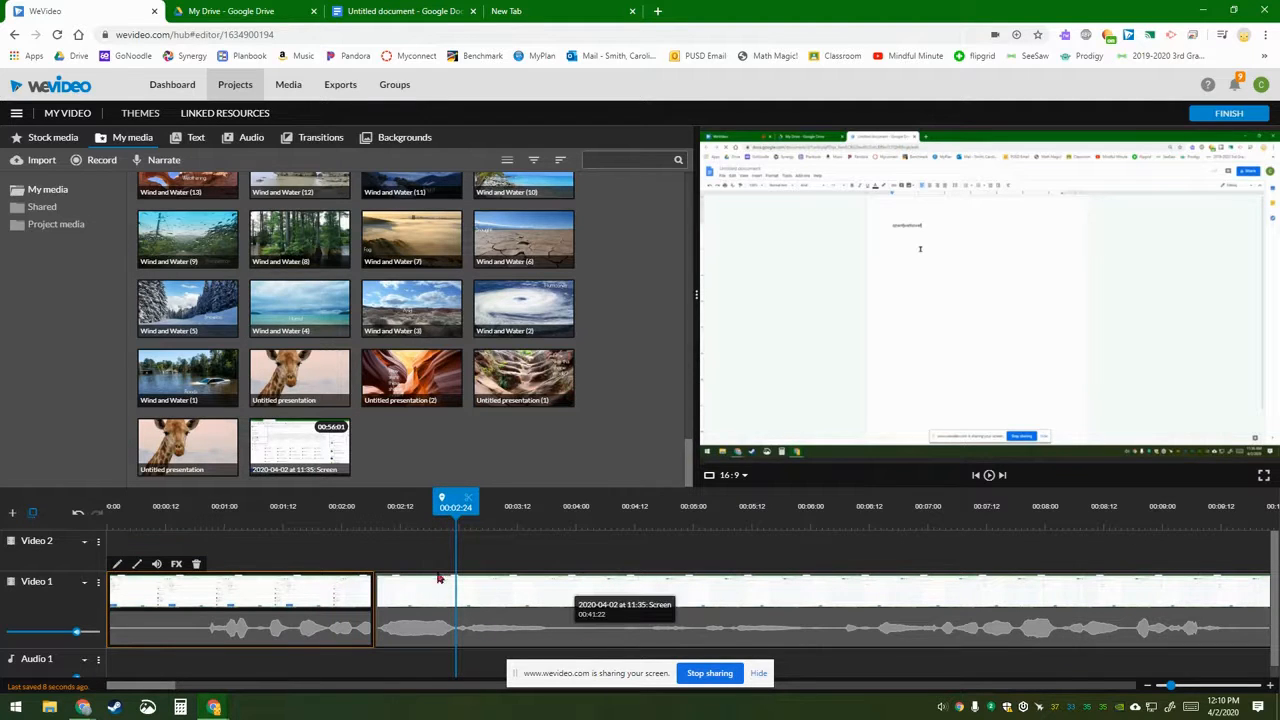
pyautogui.click(453, 645)
pyautogui.moveTo(452, 509); pyautogui.dragTo(452, 509)
pyautogui.click(494, 589)
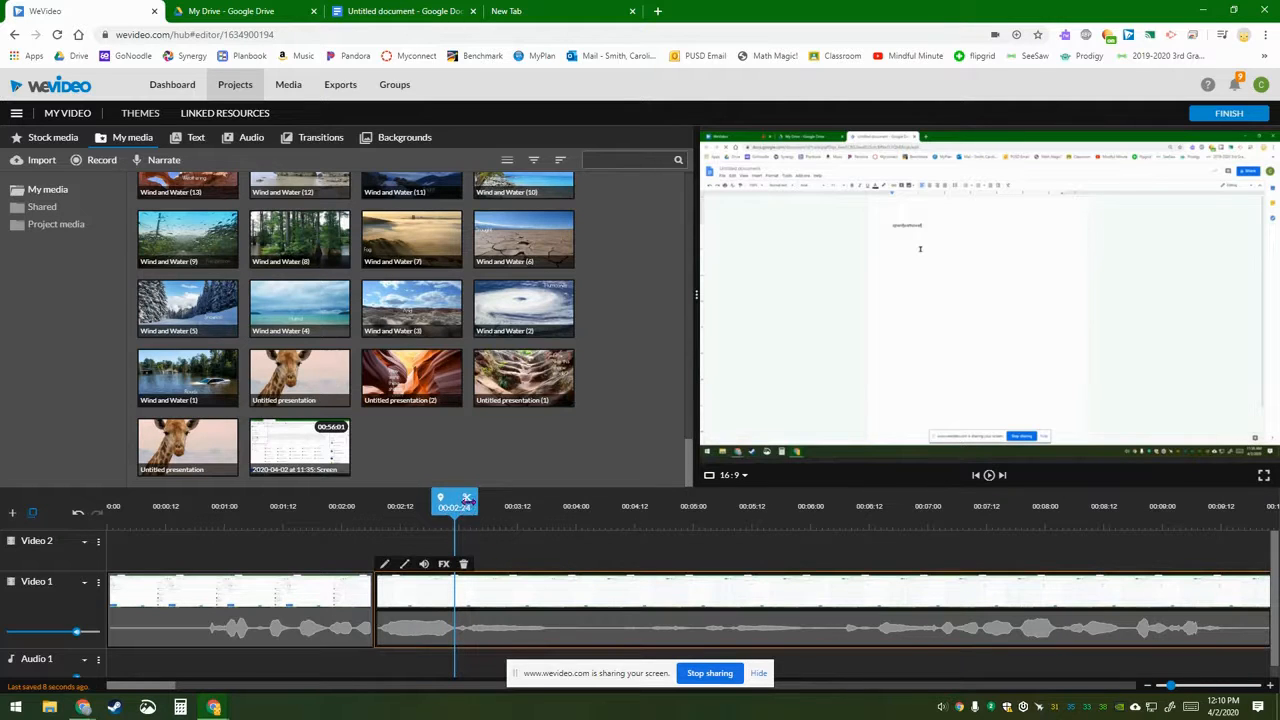
pyautogui.click(464, 501)
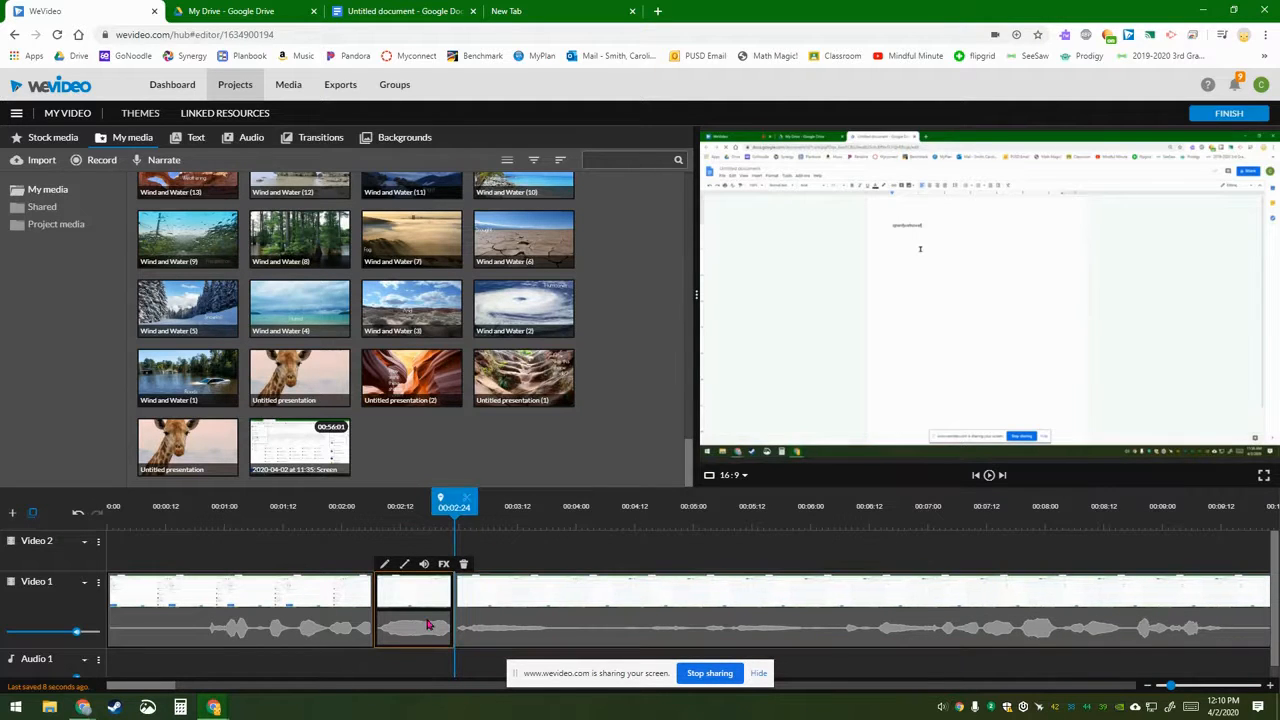
pyautogui.press('Delete')
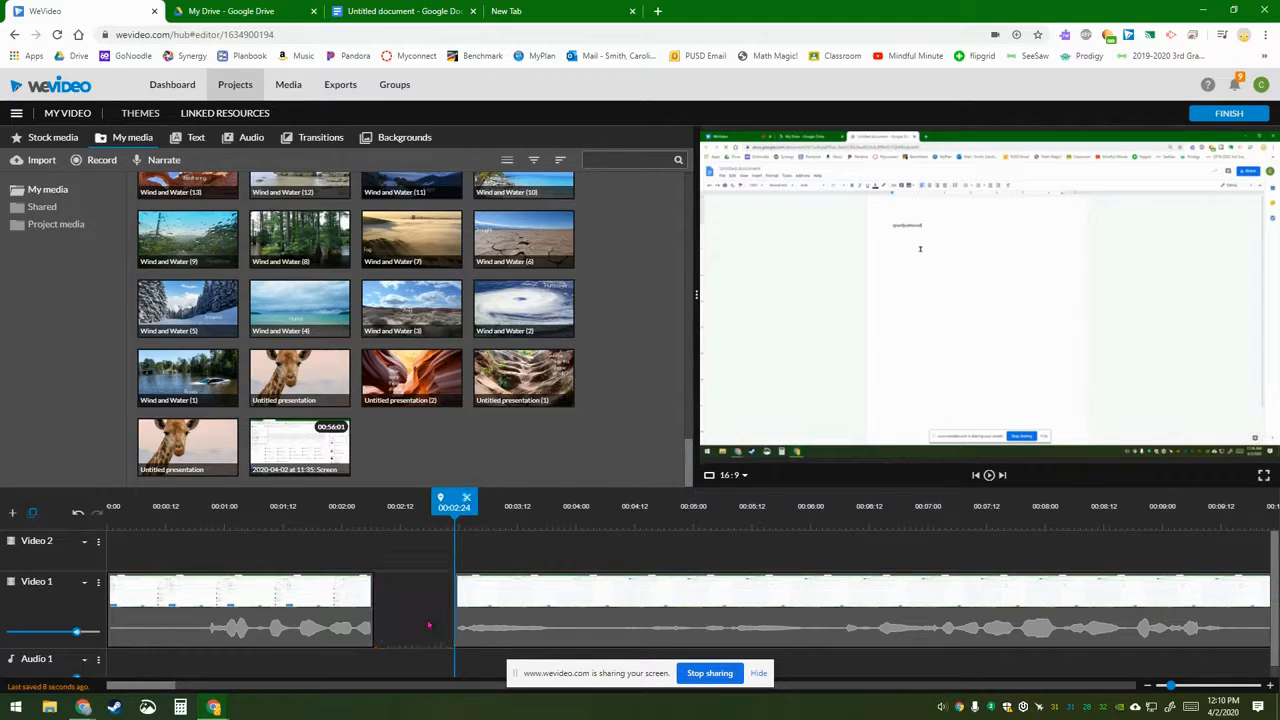
# Step: Close the gap so the remaining clips sit back-to-back
pyautogui.click(551, 596)
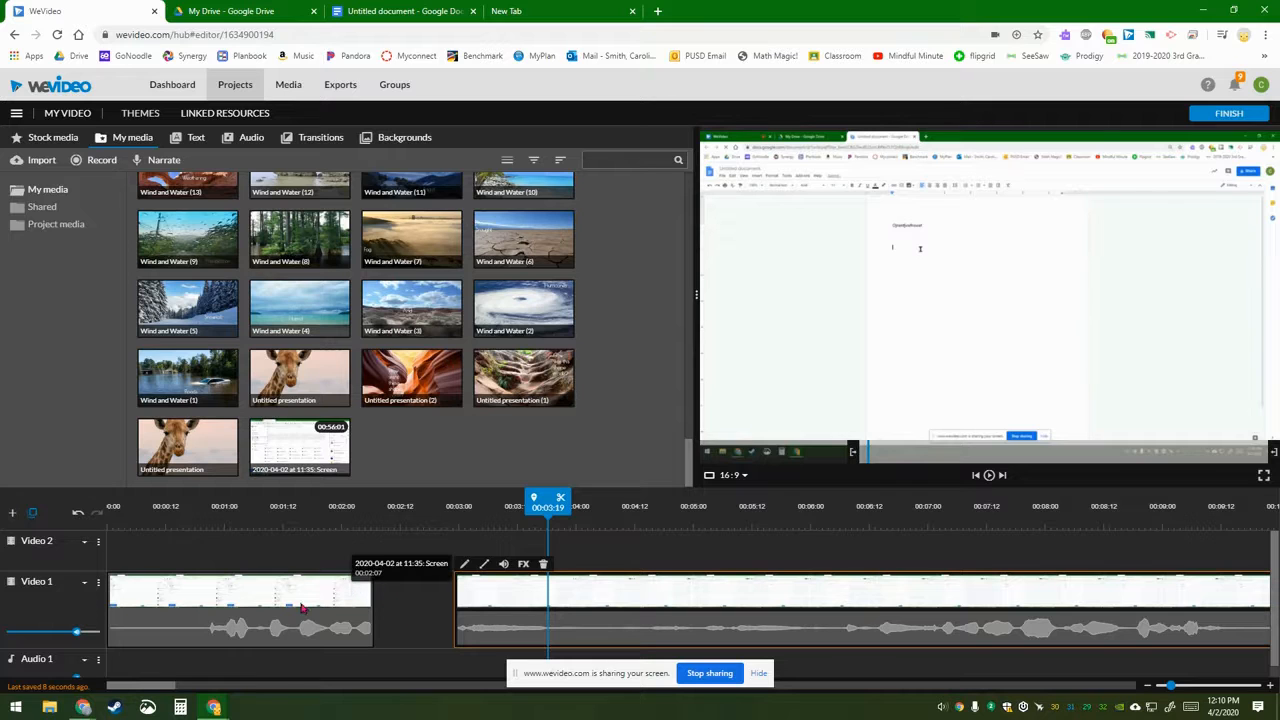
pyautogui.click(268, 600)
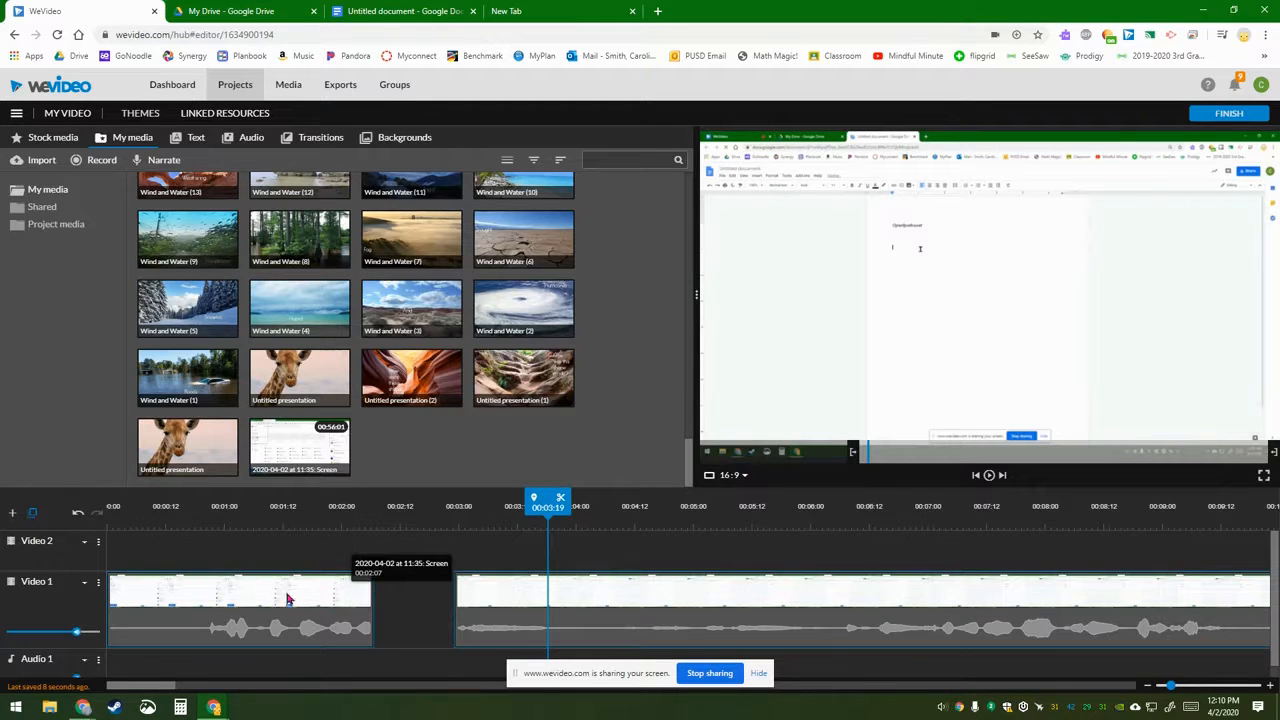
pyautogui.rightClick(310, 600)
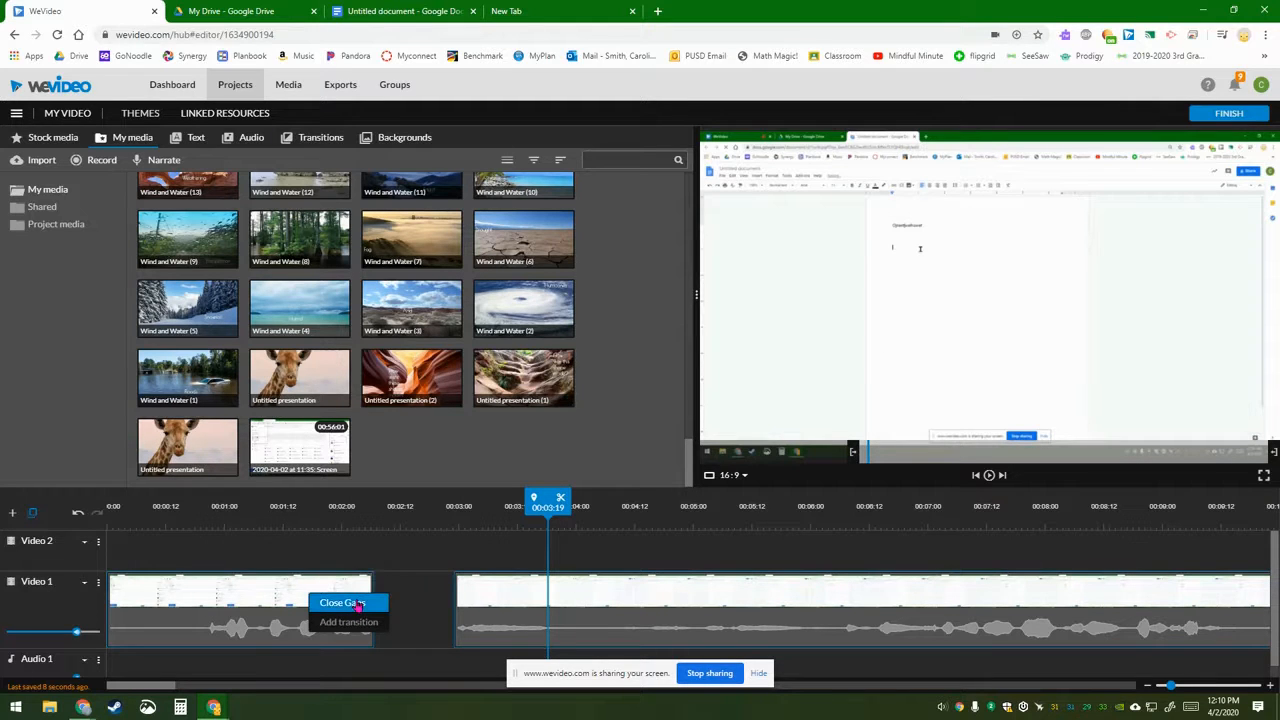
pyautogui.click(358, 604)
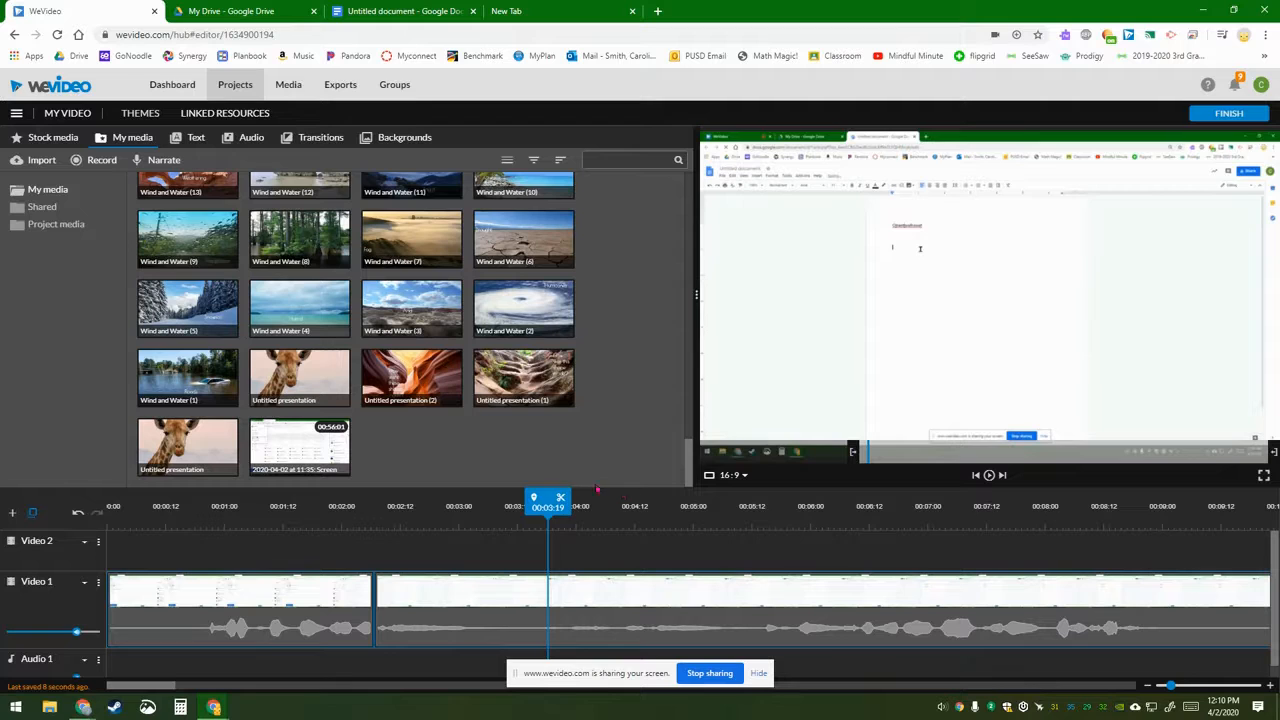
# Step: Return the playhead to 00:00:00, then move it to 00:05:10
pyautogui.moveTo(530, 505); pyautogui.dragTo(105, 506)
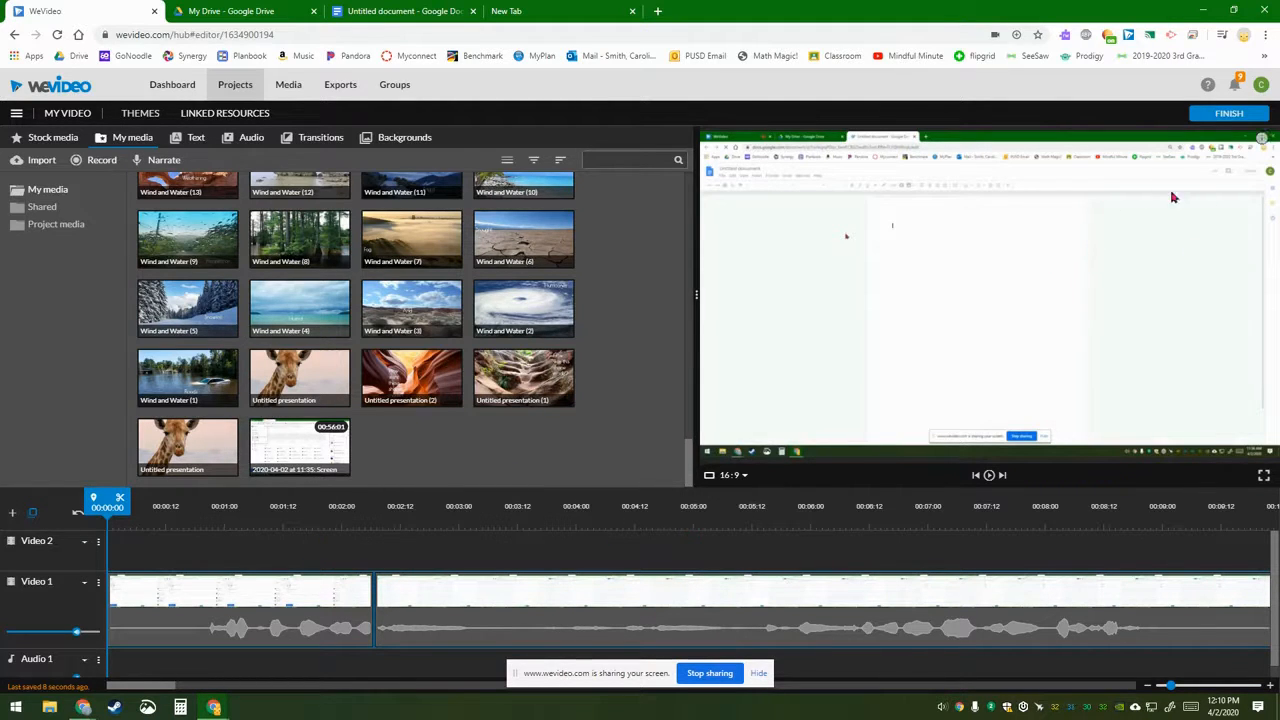
pyautogui.moveTo(106, 499); pyautogui.dragTo(743, 499)
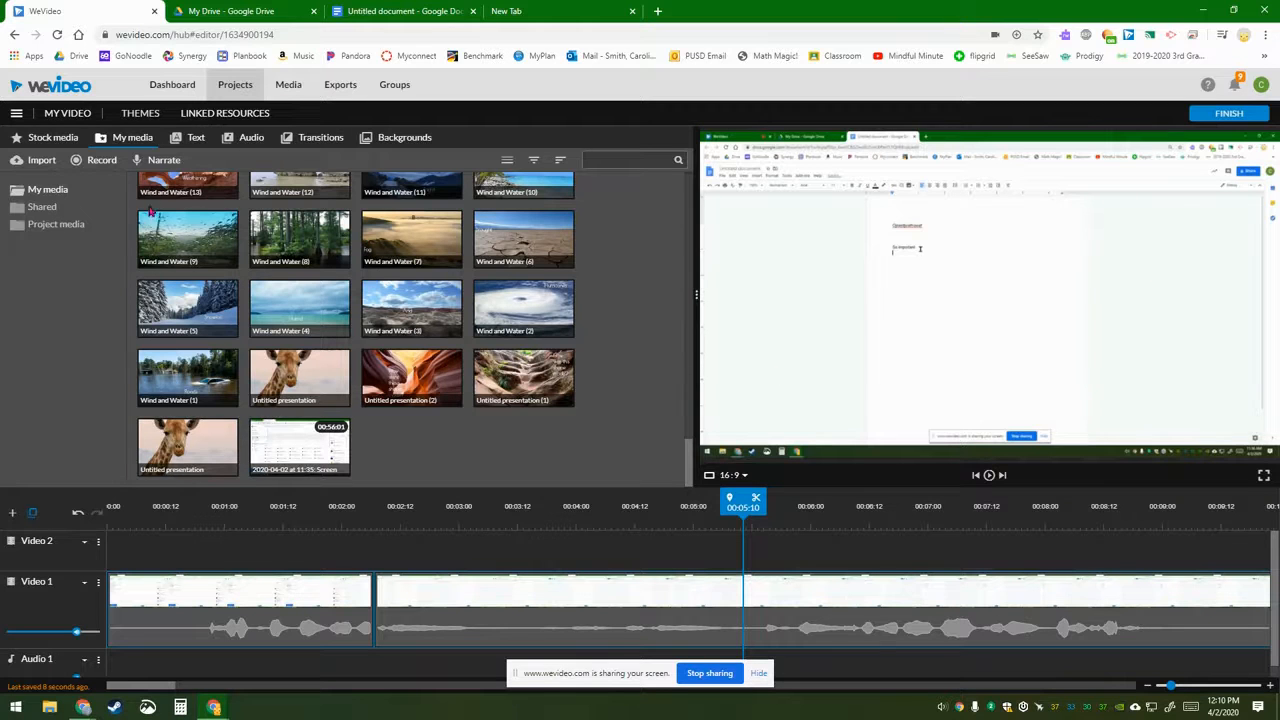
# Step: Browse the text template categories and drop a Pointer callout on Video 2 at about 00:05:09
pyautogui.click(197, 140)
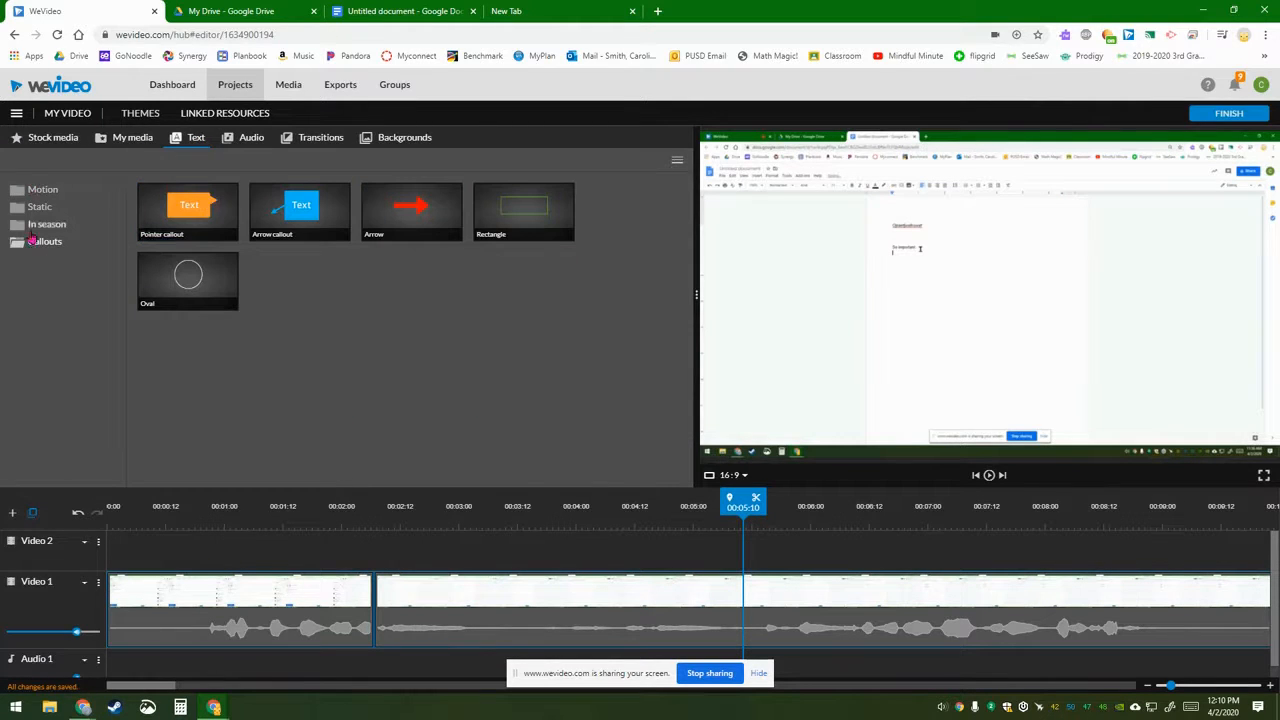
pyautogui.click(42, 189)
pyautogui.click(40, 206)
pyautogui.click(45, 226)
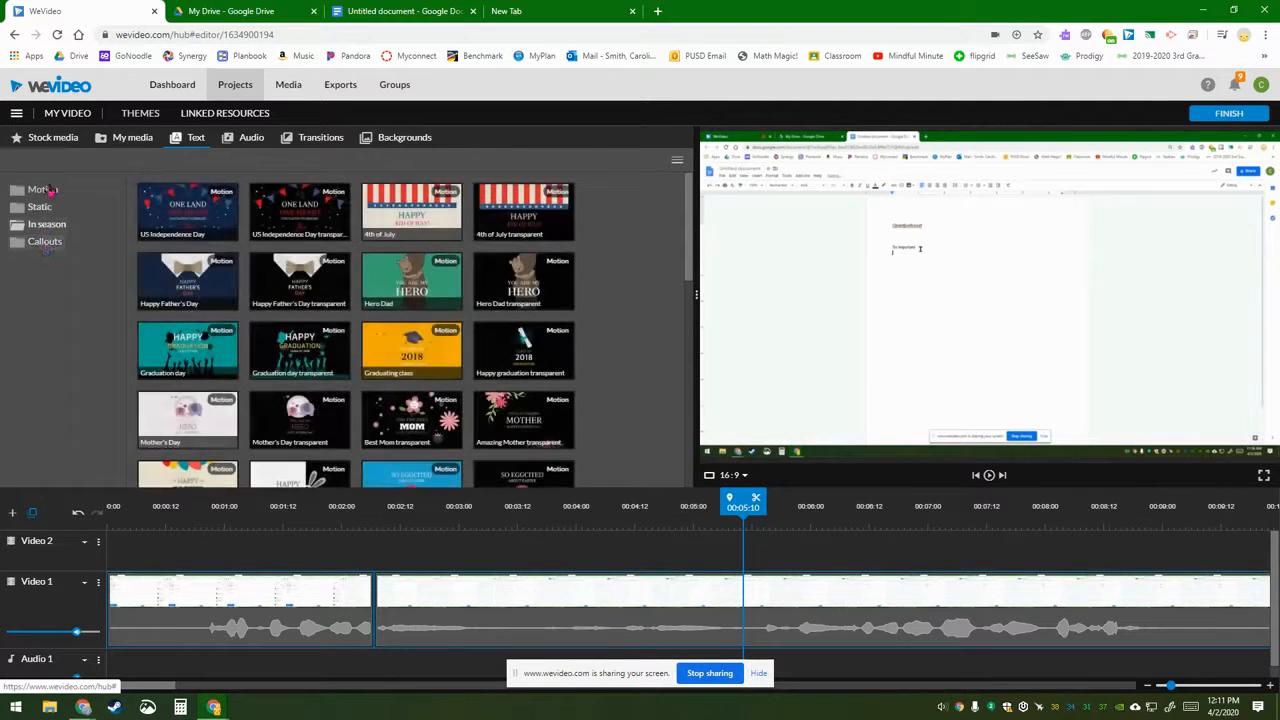
pyautogui.click(40, 243)
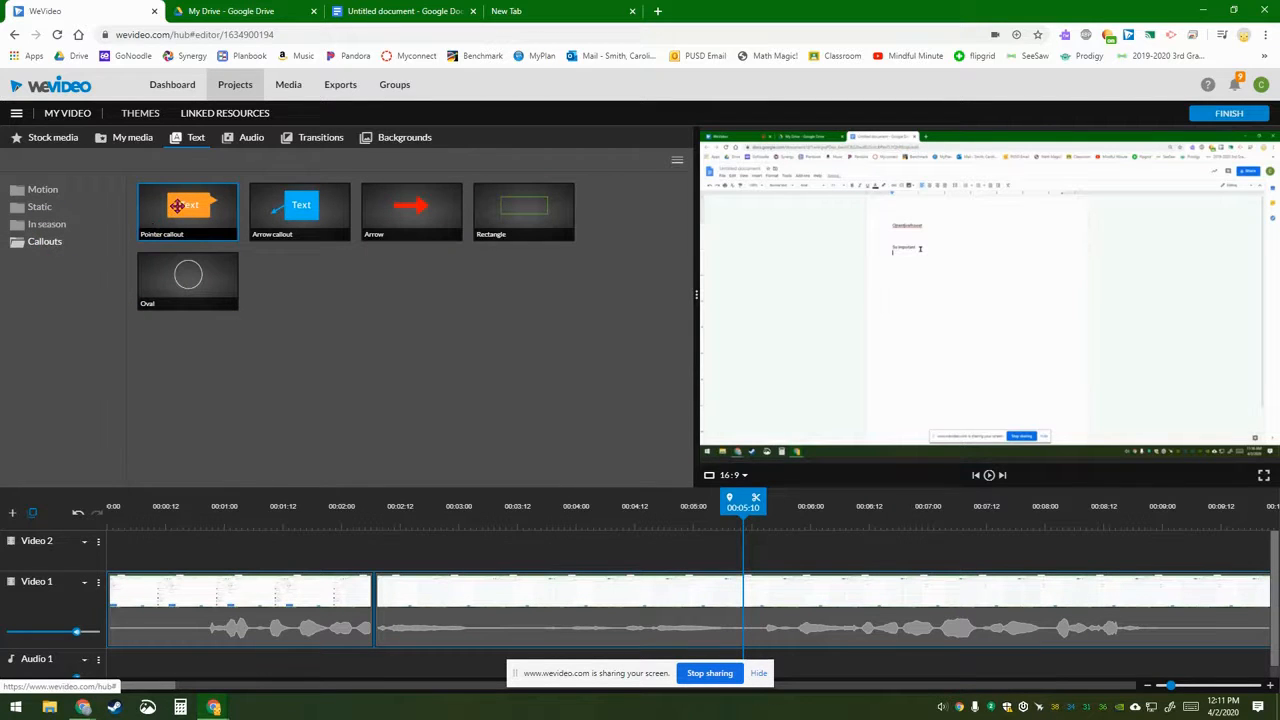
pyautogui.moveTo(177, 206); pyautogui.dragTo(760, 546)
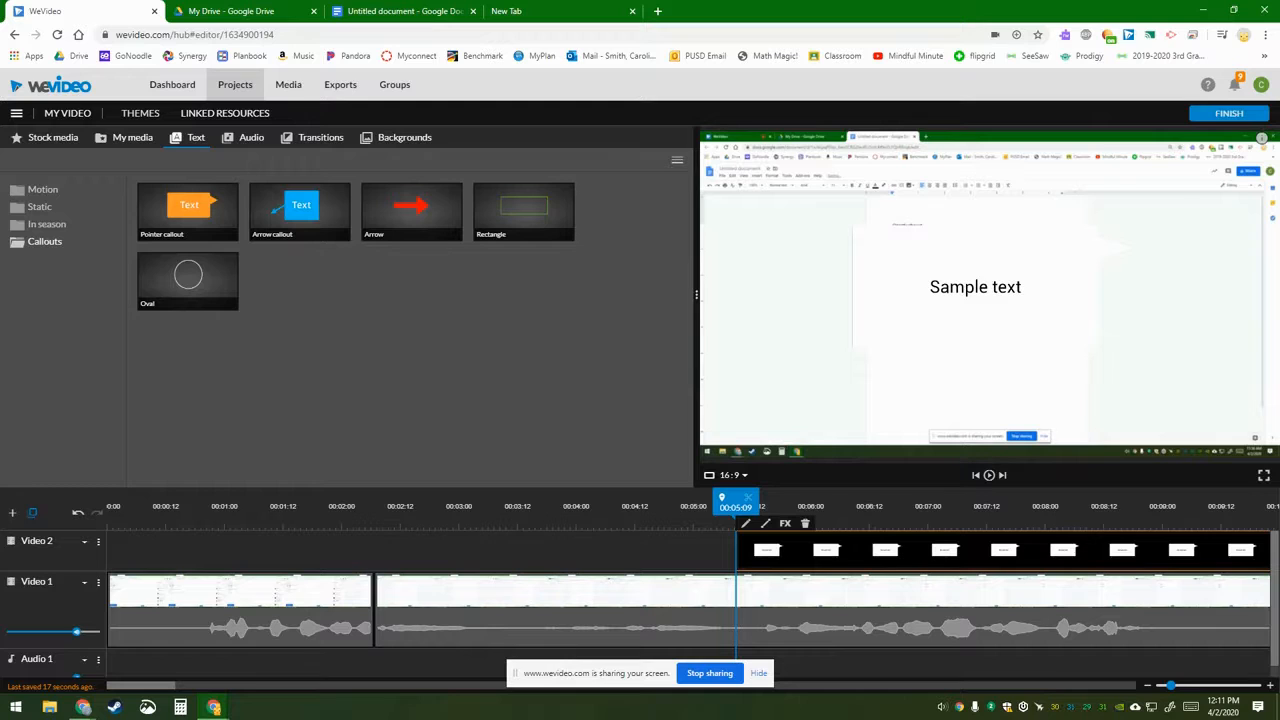
# Step: Delete the callout's Sample text and give it an orange background
pyautogui.doubleClick(826, 549)
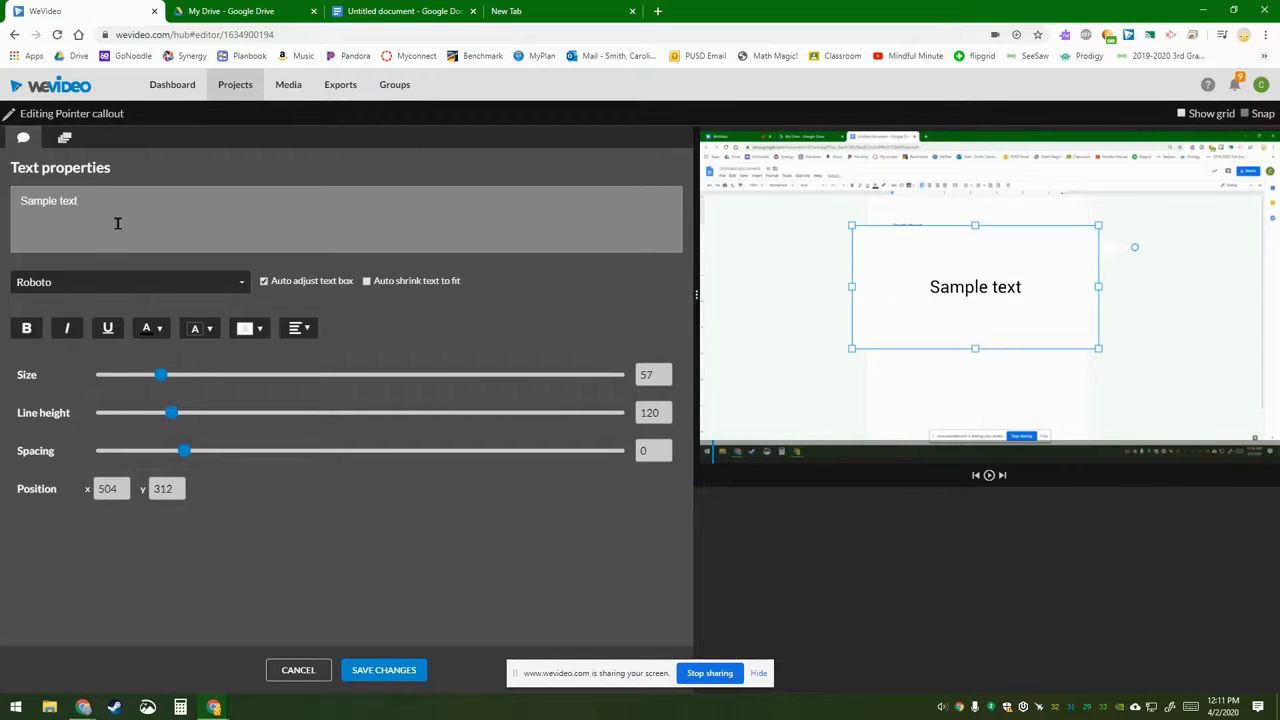
pyautogui.moveTo(59, 205); pyautogui.dragTo(2, 206)
pyautogui.press('BackSpace')
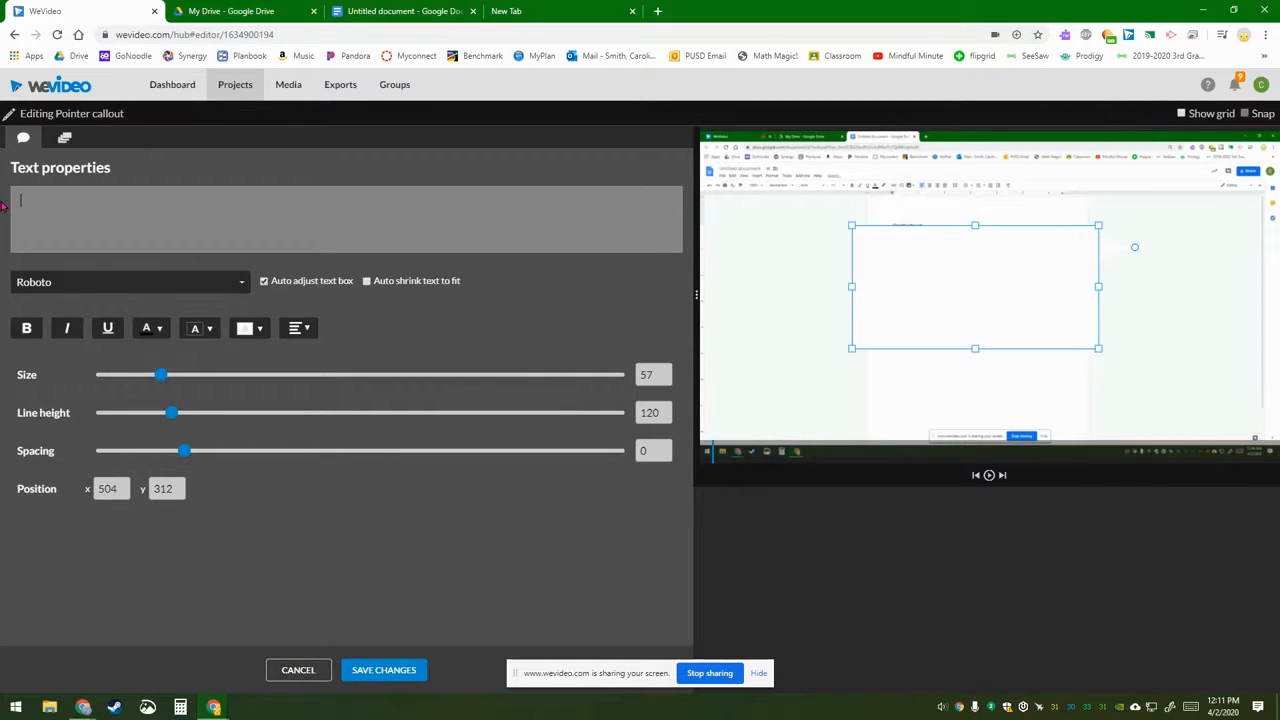
pyautogui.click(253, 328)
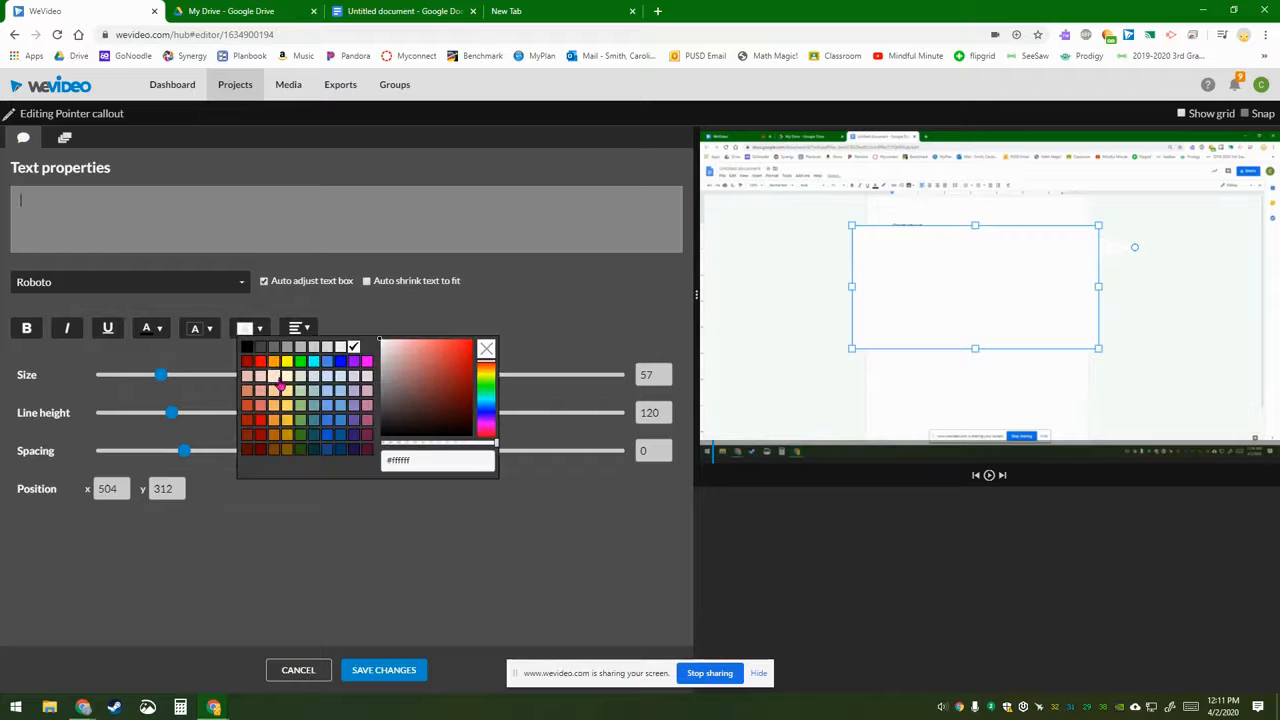
pyautogui.click(276, 364)
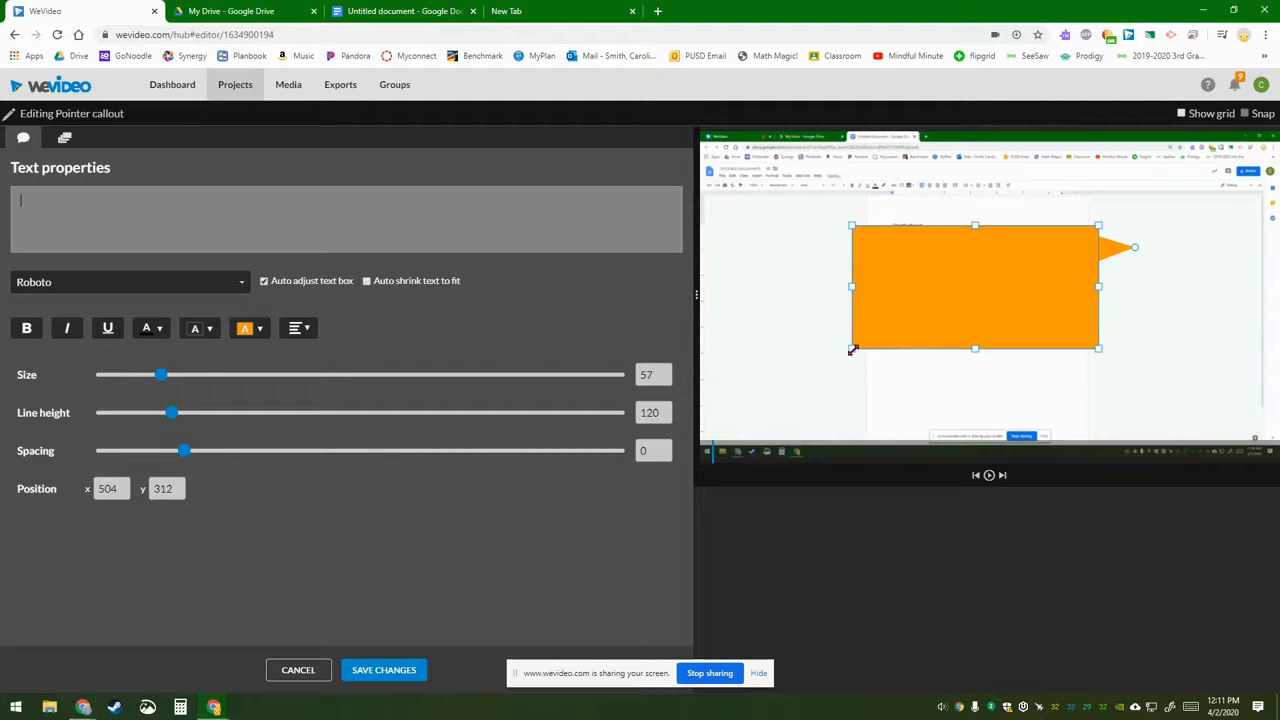
# Step: Shrink the callout, move it to the top-right corner, preview it, and save
pyautogui.moveTo(848, 349); pyautogui.dragTo(1005, 280)
pyautogui.moveTo(1063, 251); pyautogui.dragTo(1170, 266)
pyautogui.moveTo(881, 265); pyautogui.dragTo(1134, 260)
pyautogui.moveTo(1211, 257)
pyautogui.mouseDown()
pyautogui.moveTo(1183, 254)
pyautogui.moveTo(1194, 257)
pyautogui.mouseUp()
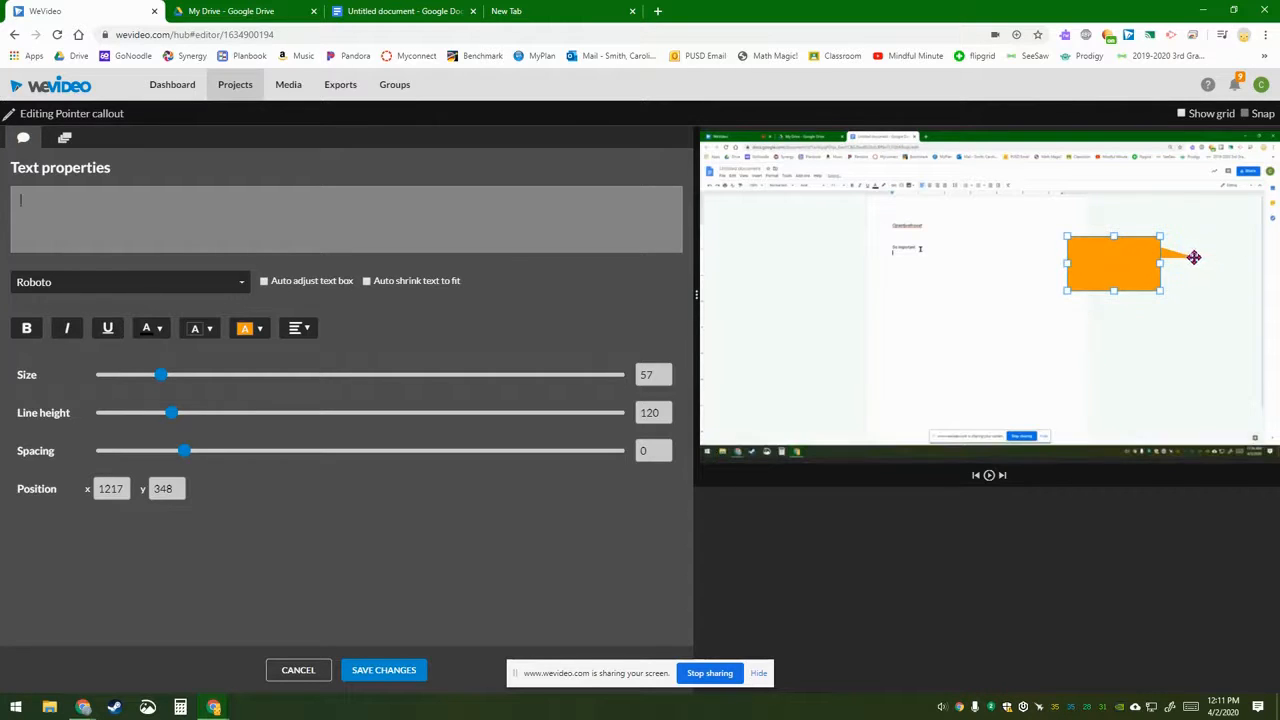
pyautogui.moveTo(1094, 277); pyautogui.dragTo(1200, 229)
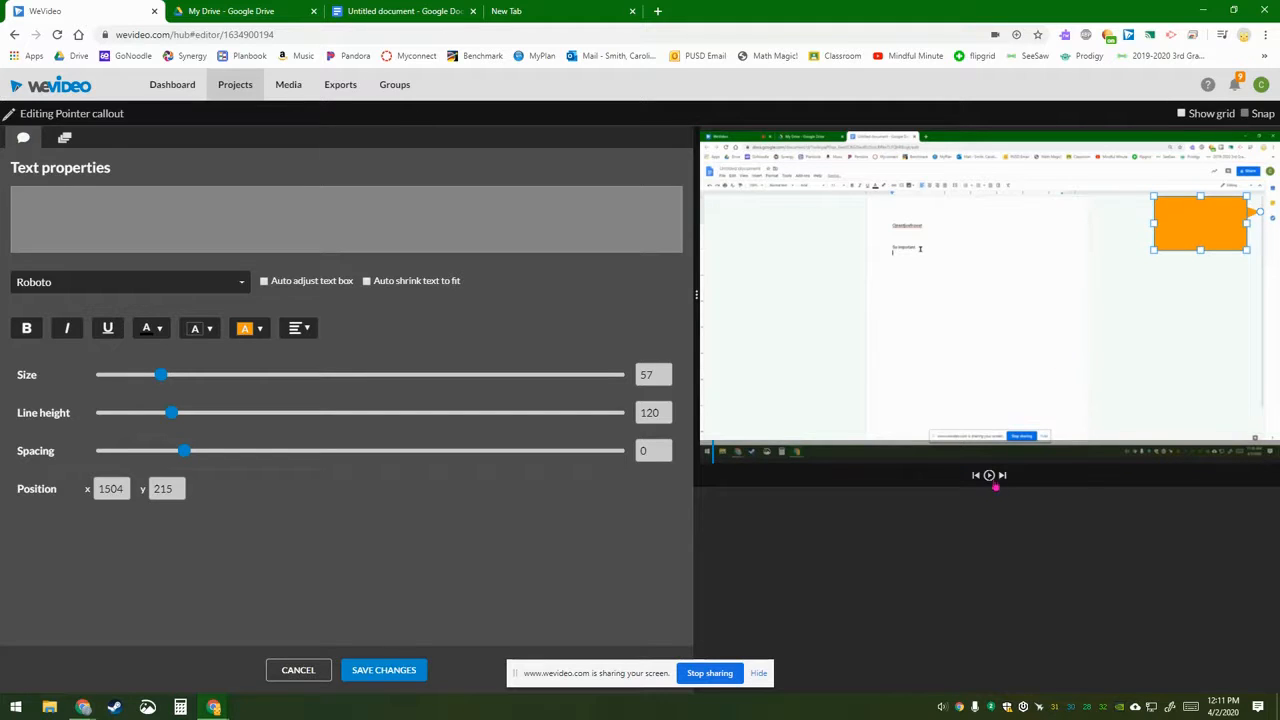
pyautogui.click(989, 476)
pyautogui.click(989, 476)
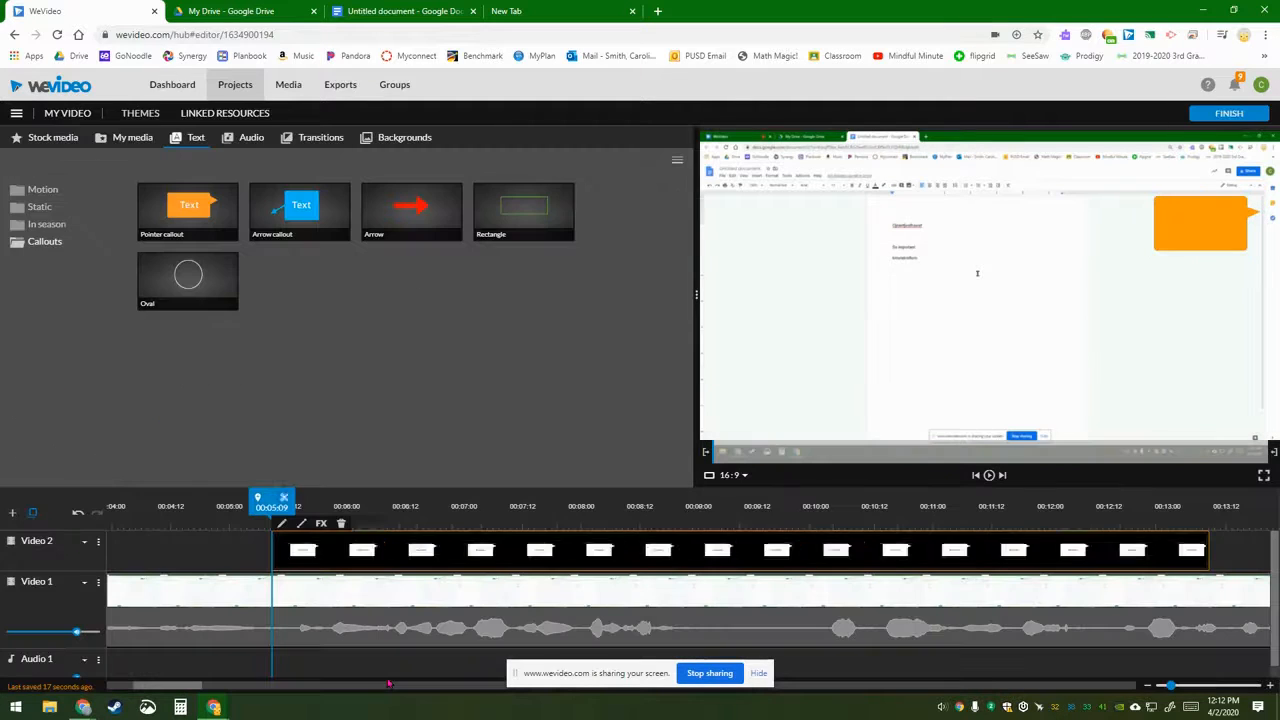
pyautogui.click(375, 670)
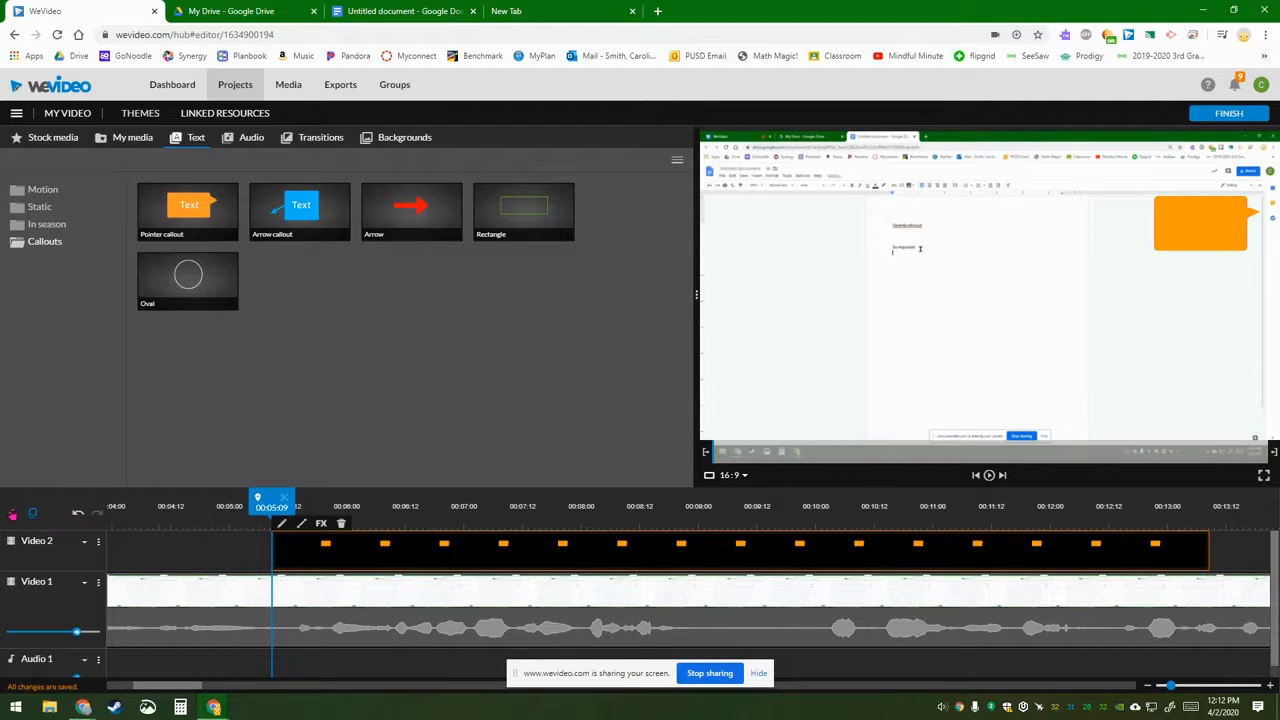
# Step: Add a Video 3 track and drop a second Pointer callout on it at about 00:07:06
pyautogui.click(15, 515)
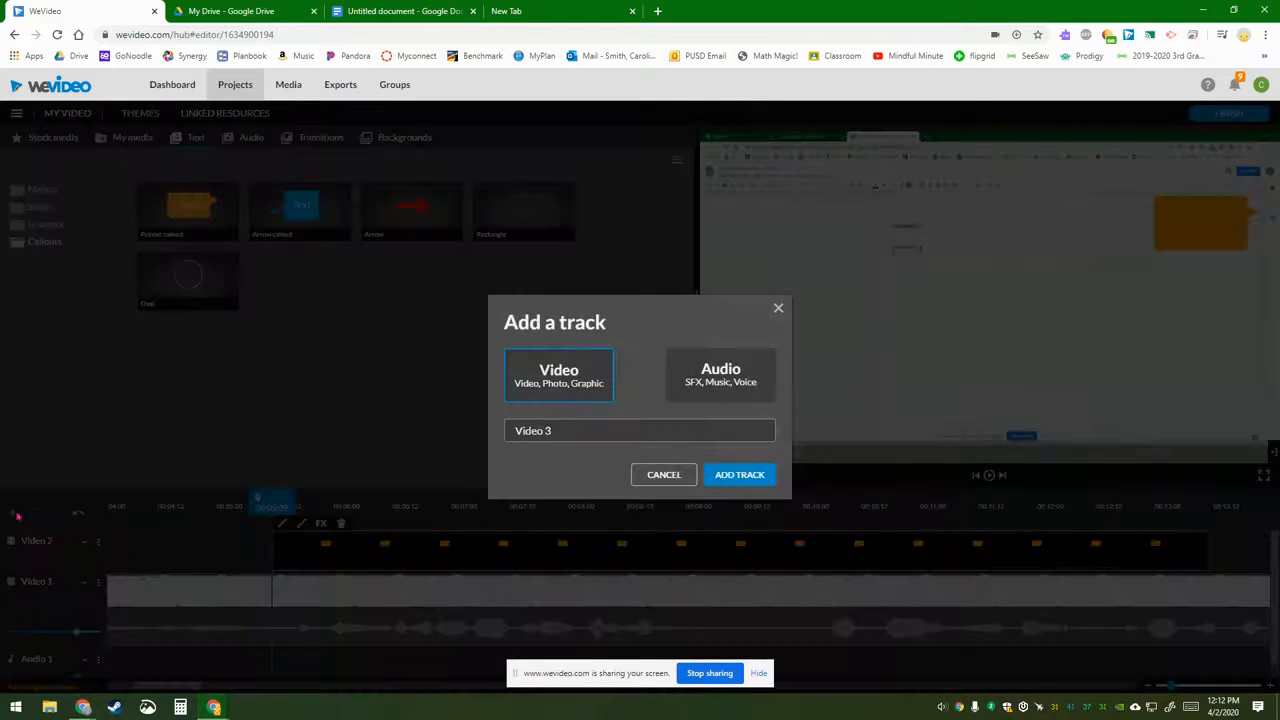
pyautogui.click(740, 474)
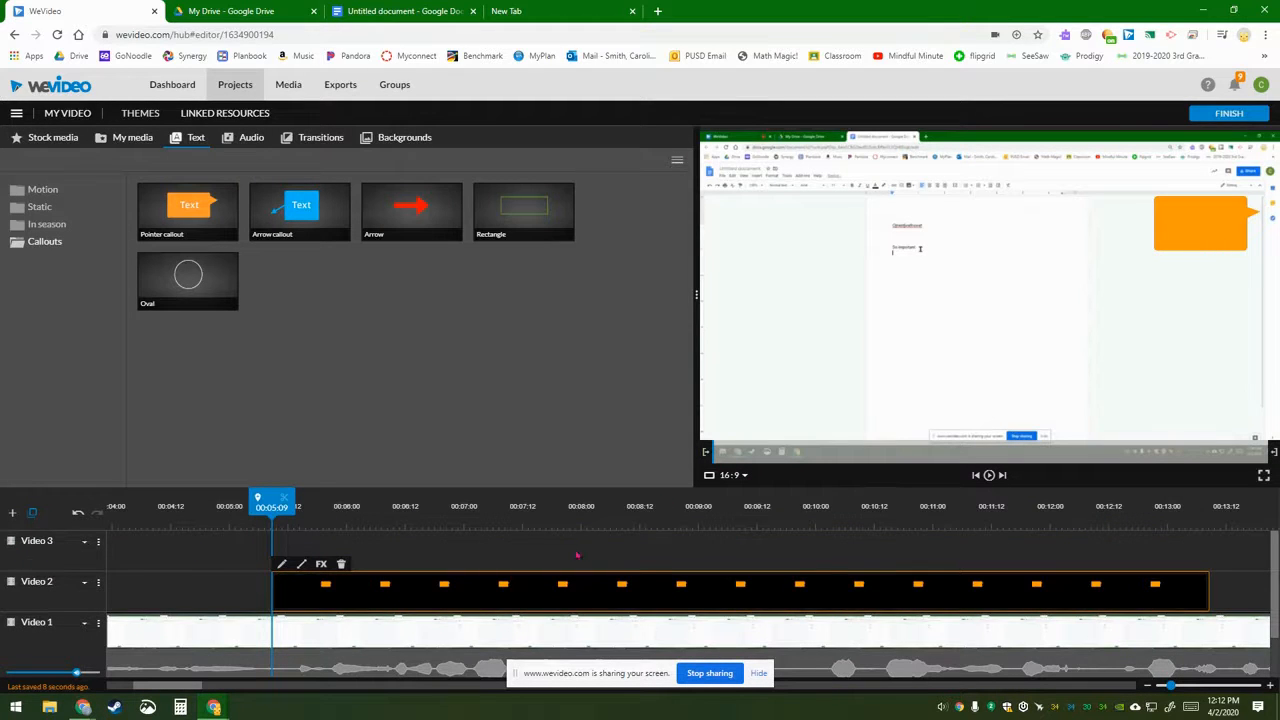
pyautogui.moveTo(192, 218); pyautogui.dragTo(512, 545)
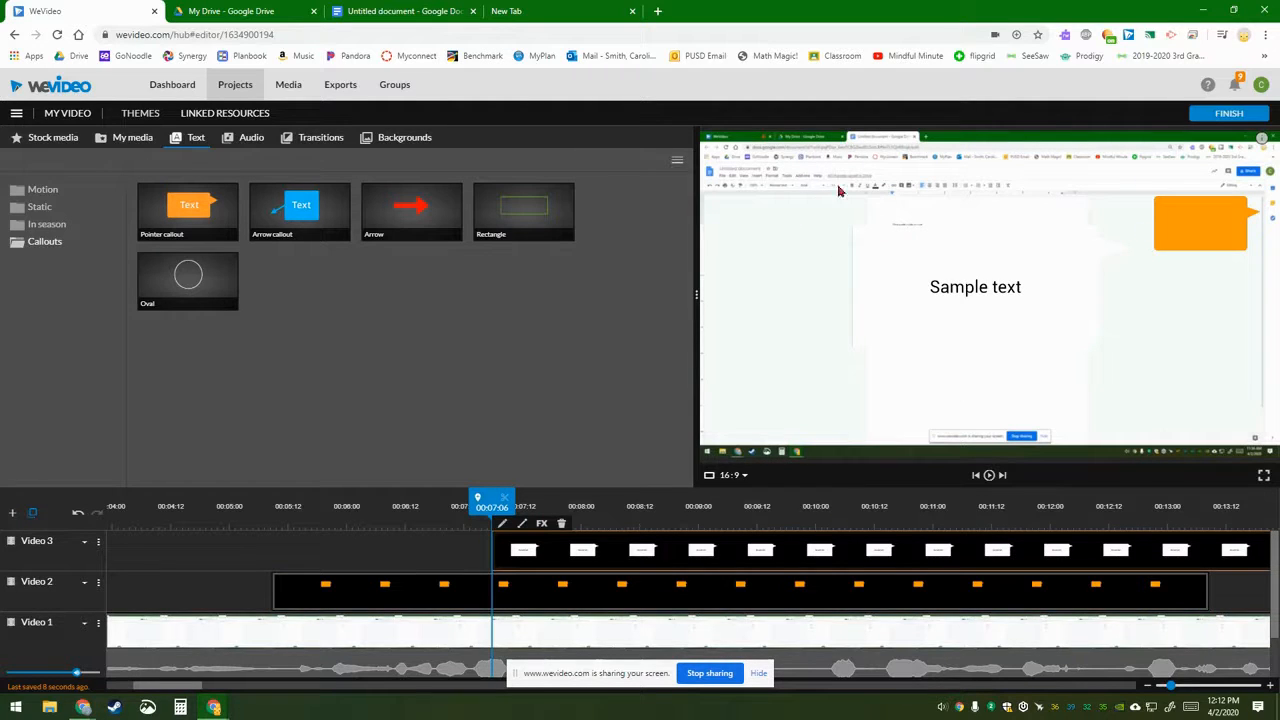
pyautogui.moveTo(195, 190); pyautogui.dragTo(534, 551)
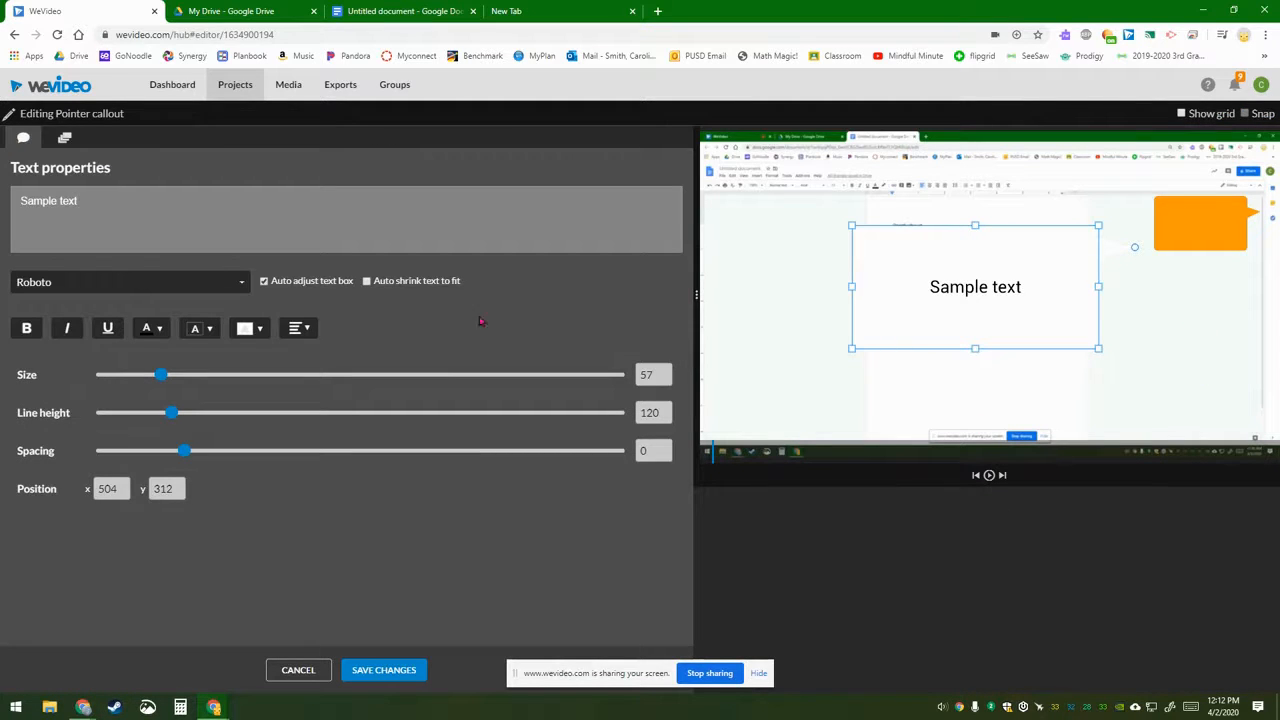
# Step: Make the second callout orange, clear its Sample text, resize it to the top-left, and save
pyautogui.click(249, 328)
pyautogui.click(273, 362)
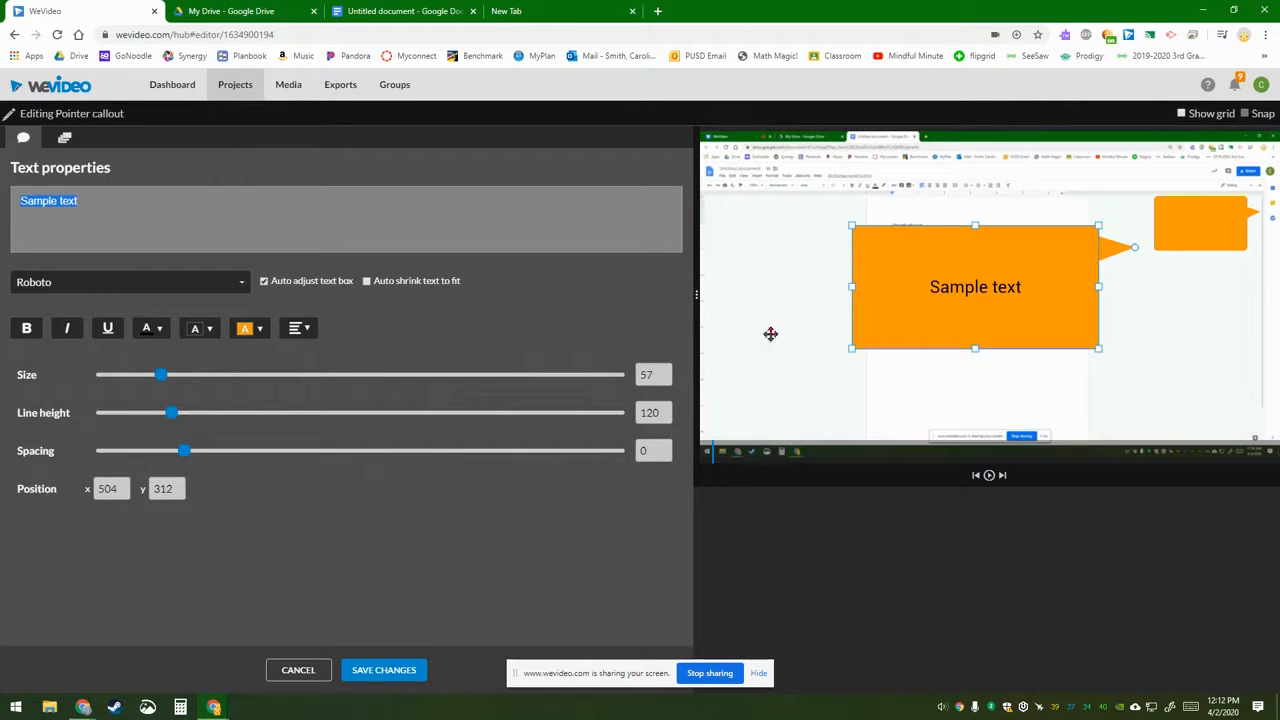
pyautogui.click(193, 203)
pyautogui.press('BackSpace')
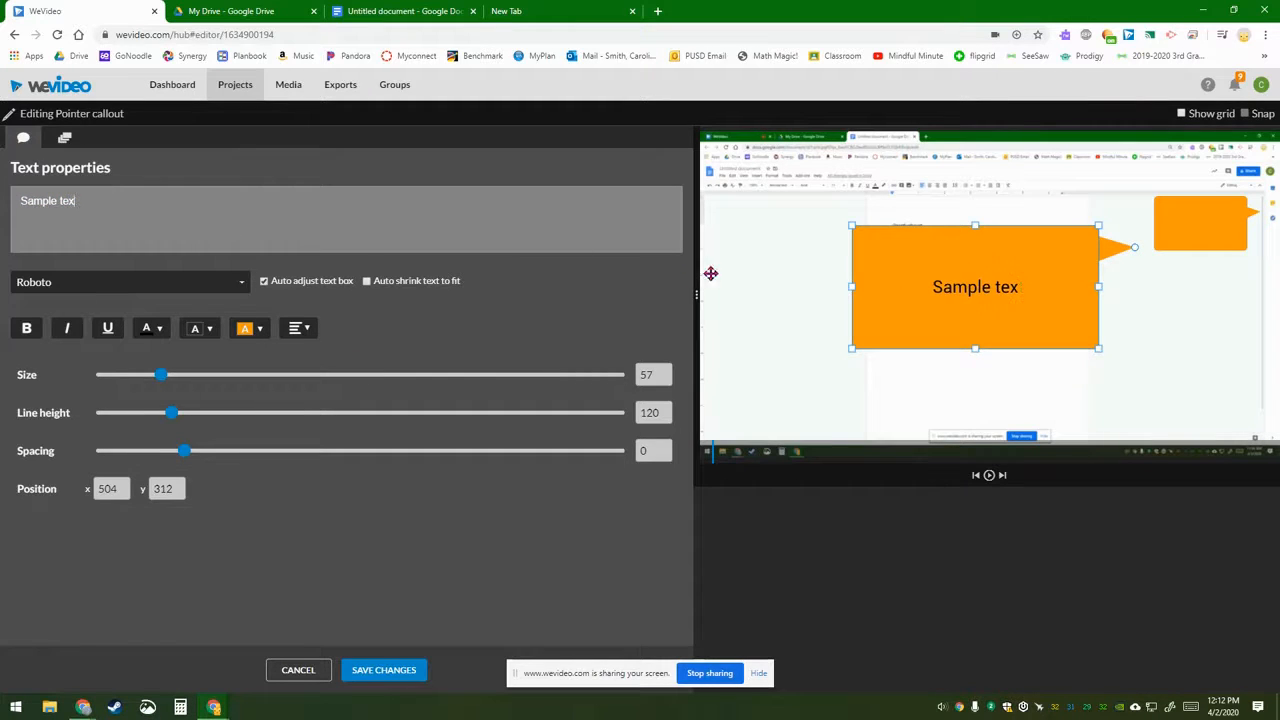
pyautogui.hotkey('ctrl', 'a')
pyautogui.press('BackSpace')
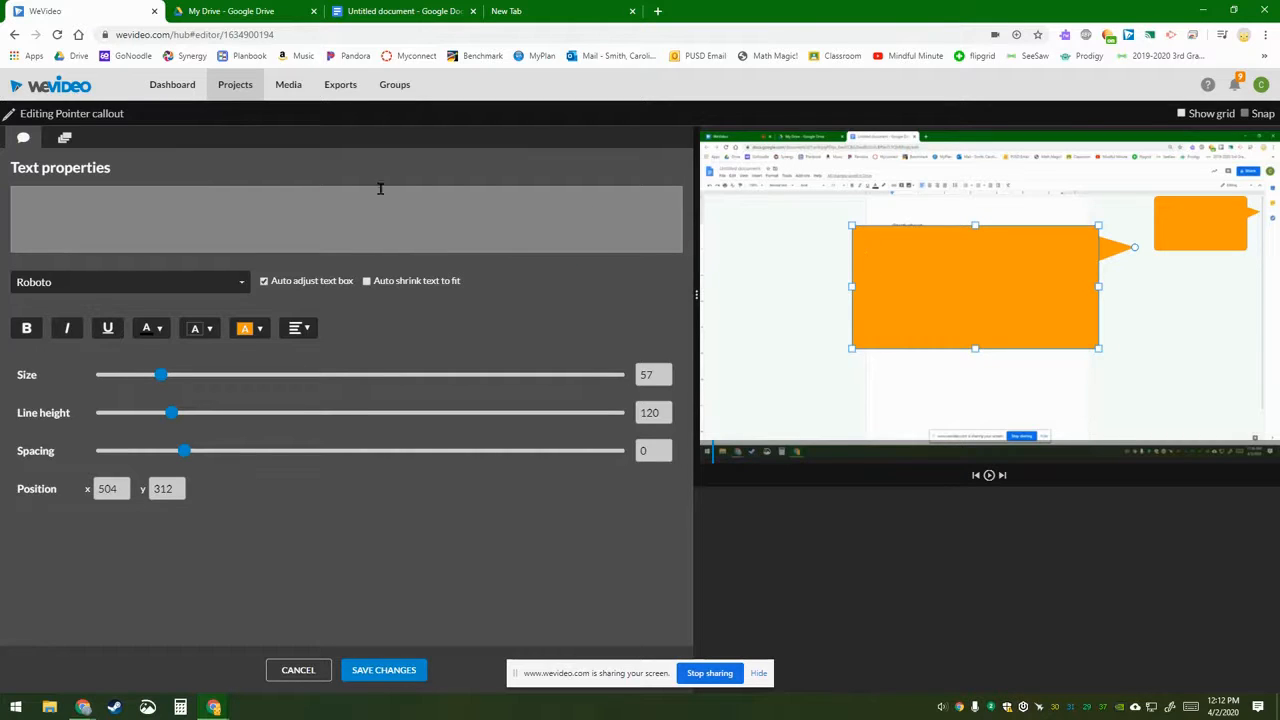
pyautogui.moveTo(1099, 348); pyautogui.dragTo(790, 158)
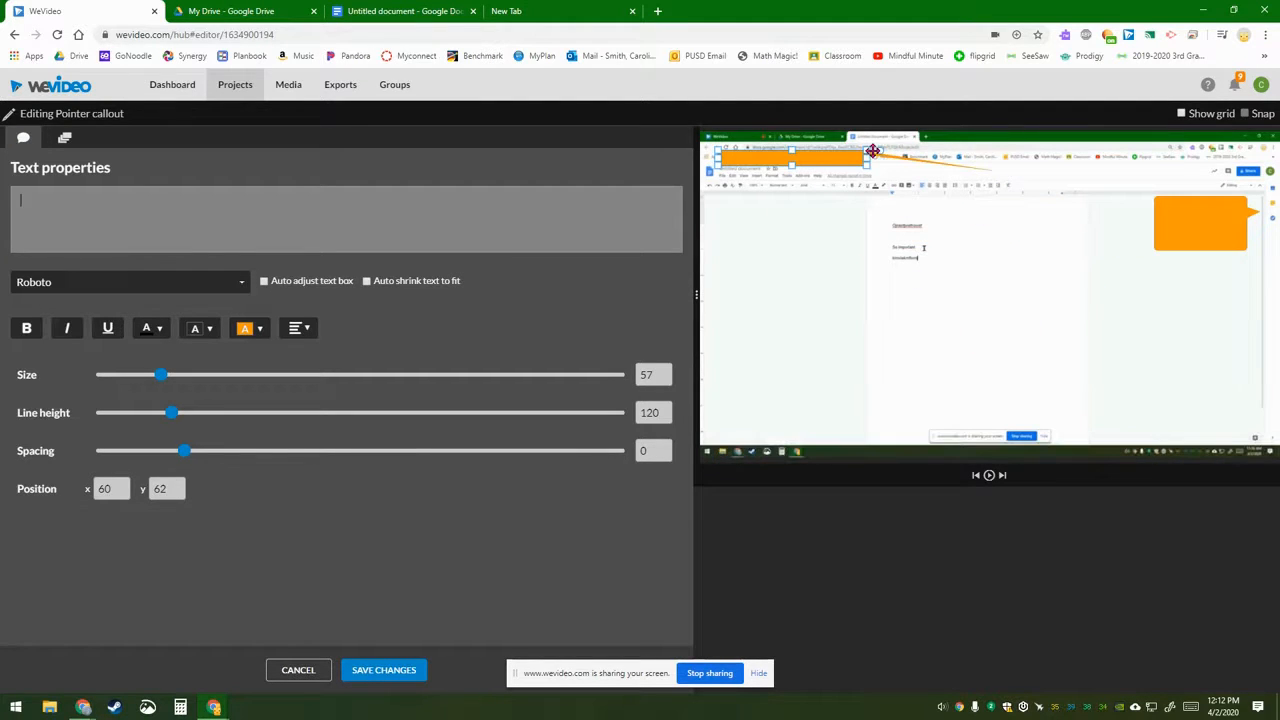
pyautogui.click(384, 670)
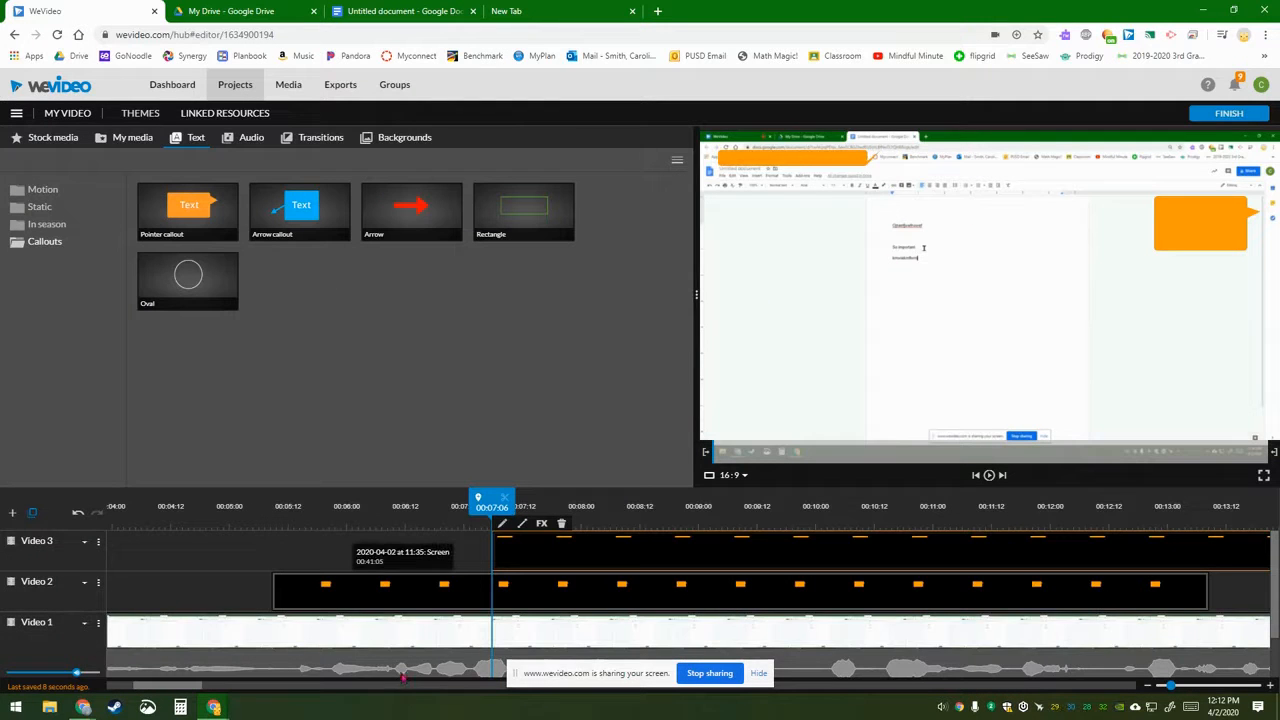
# Step: Play back the stretch where both callouts appear, then zoom the timeline out
pyautogui.moveTo(478, 498); pyautogui.dragTo(628, 500)
pyautogui.moveTo(691, 548); pyautogui.dragTo(1115, 558)
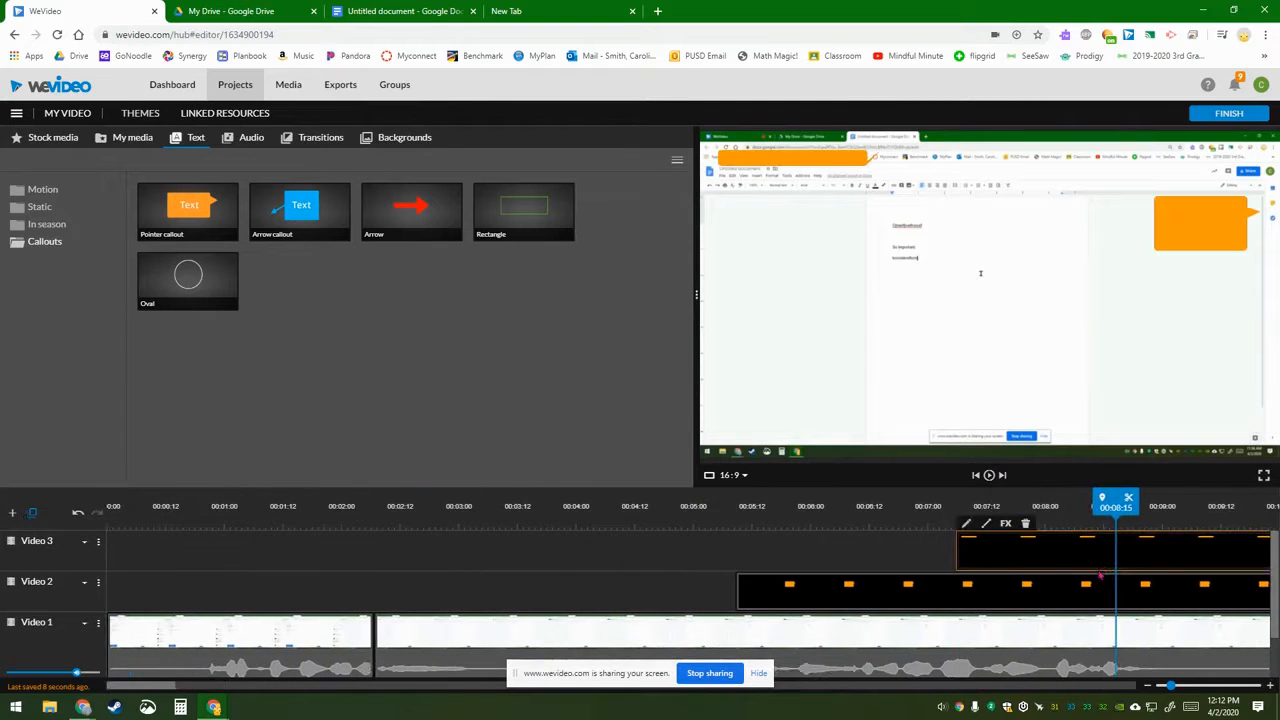
pyautogui.press('space')
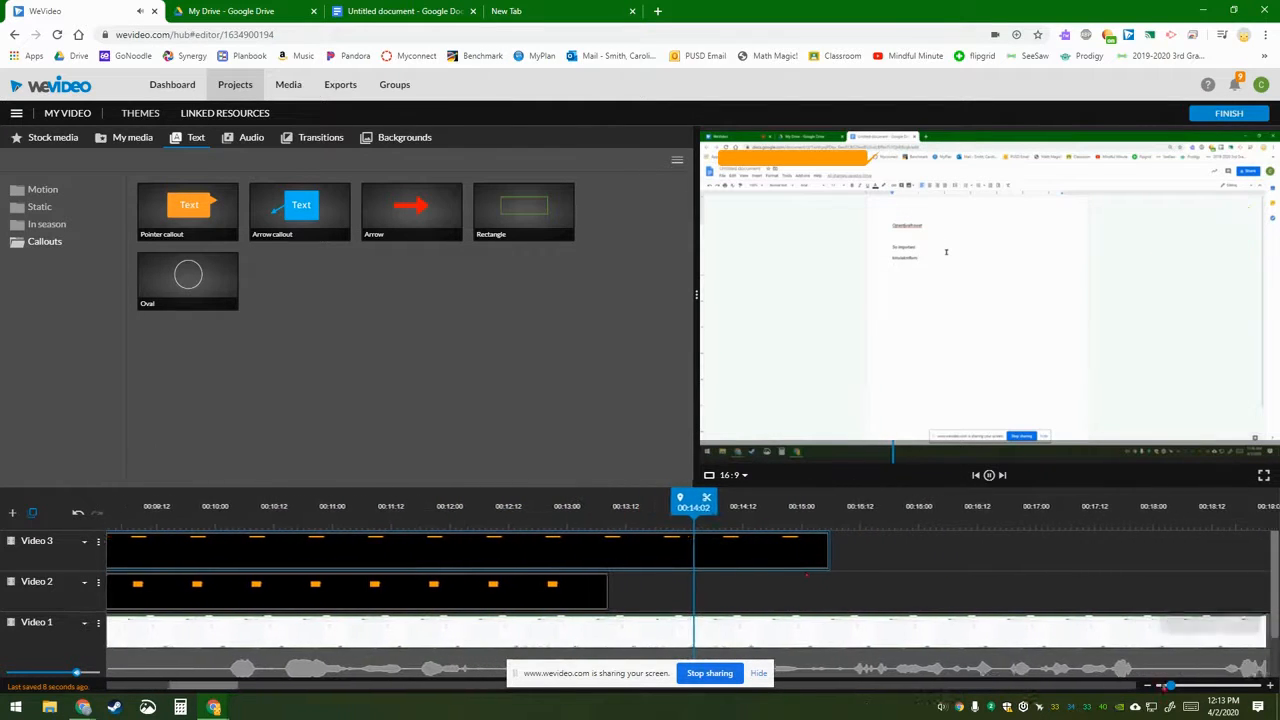
pyautogui.press('space')
pyautogui.moveTo(1170, 685); pyautogui.dragTo(1155, 685)
pyautogui.press('space')
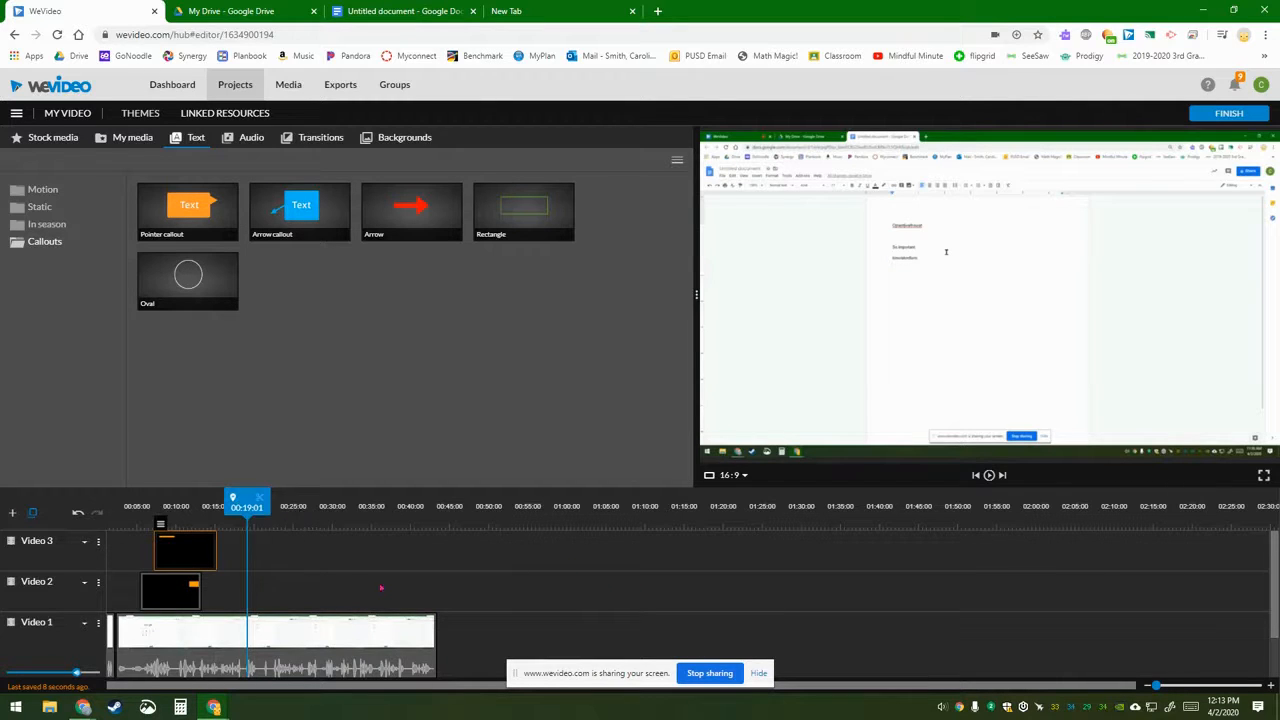
pyautogui.moveTo(266, 514); pyautogui.dragTo(320, 514)
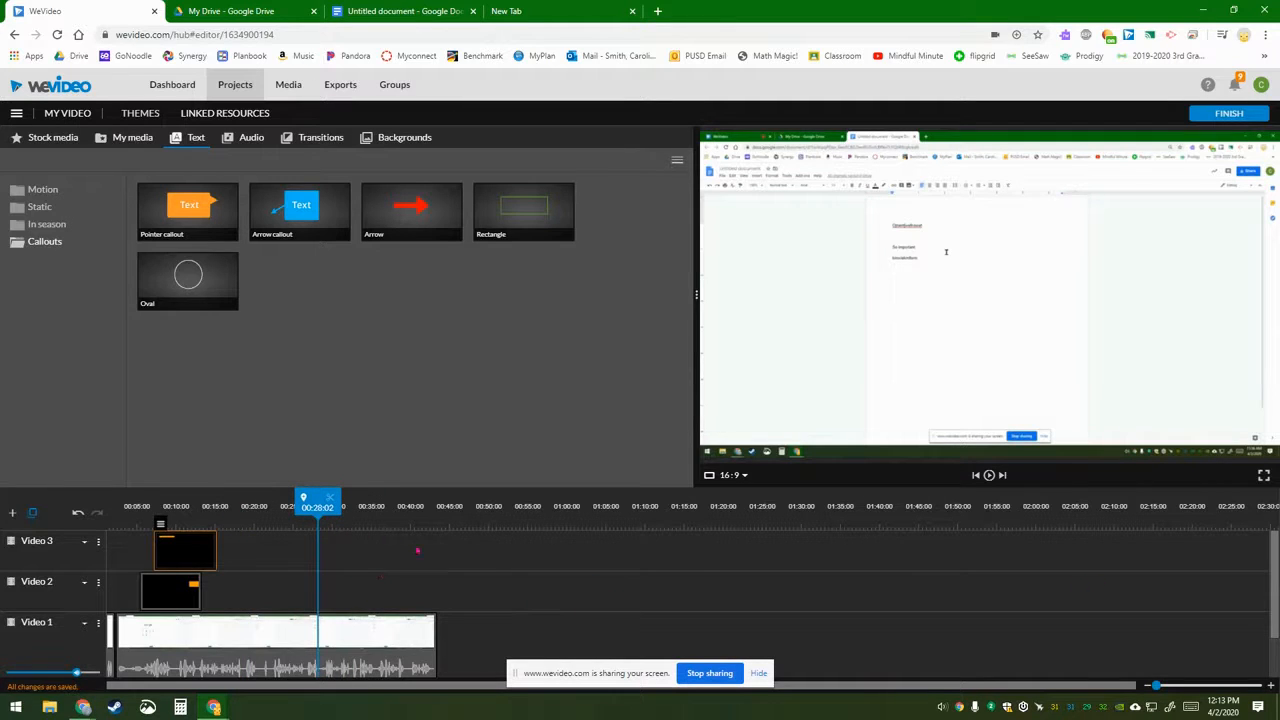
# Step: On the Video 1 recording, drag the volume down to 0% at about 31 seconds
pyautogui.click(318, 668)
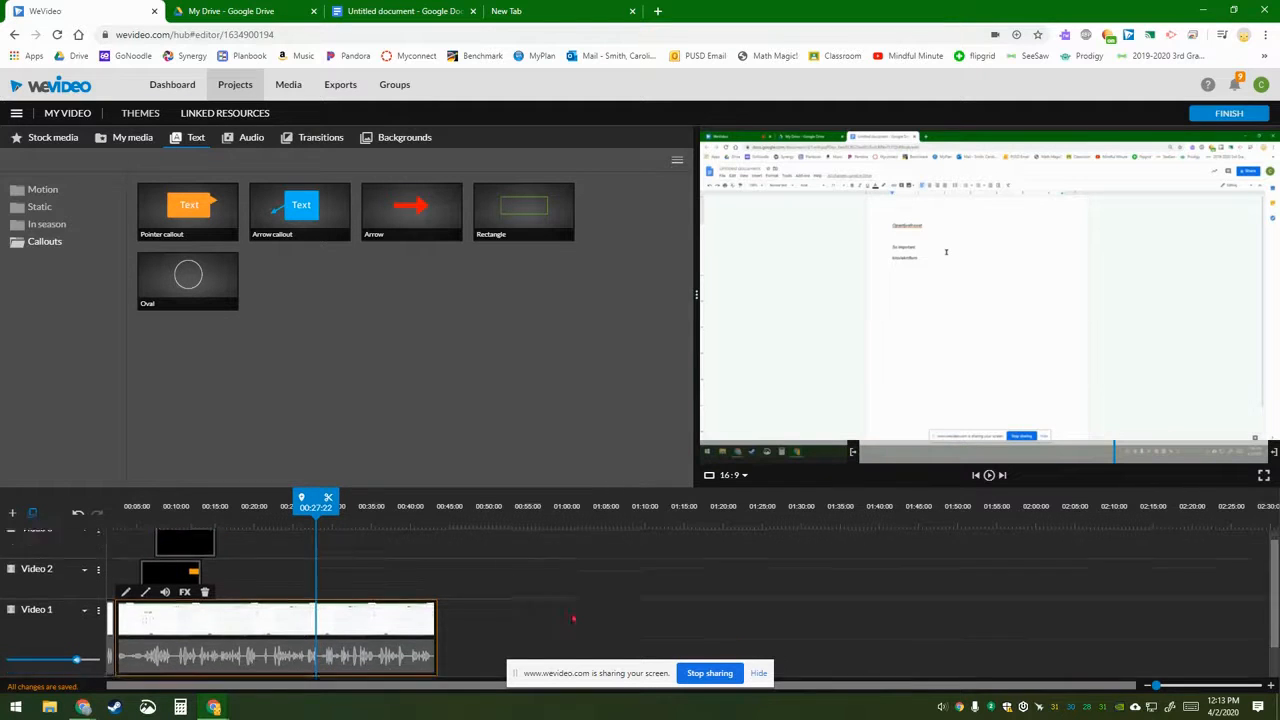
pyautogui.scroll(-1, 225, 596)
pyautogui.click(166, 555)
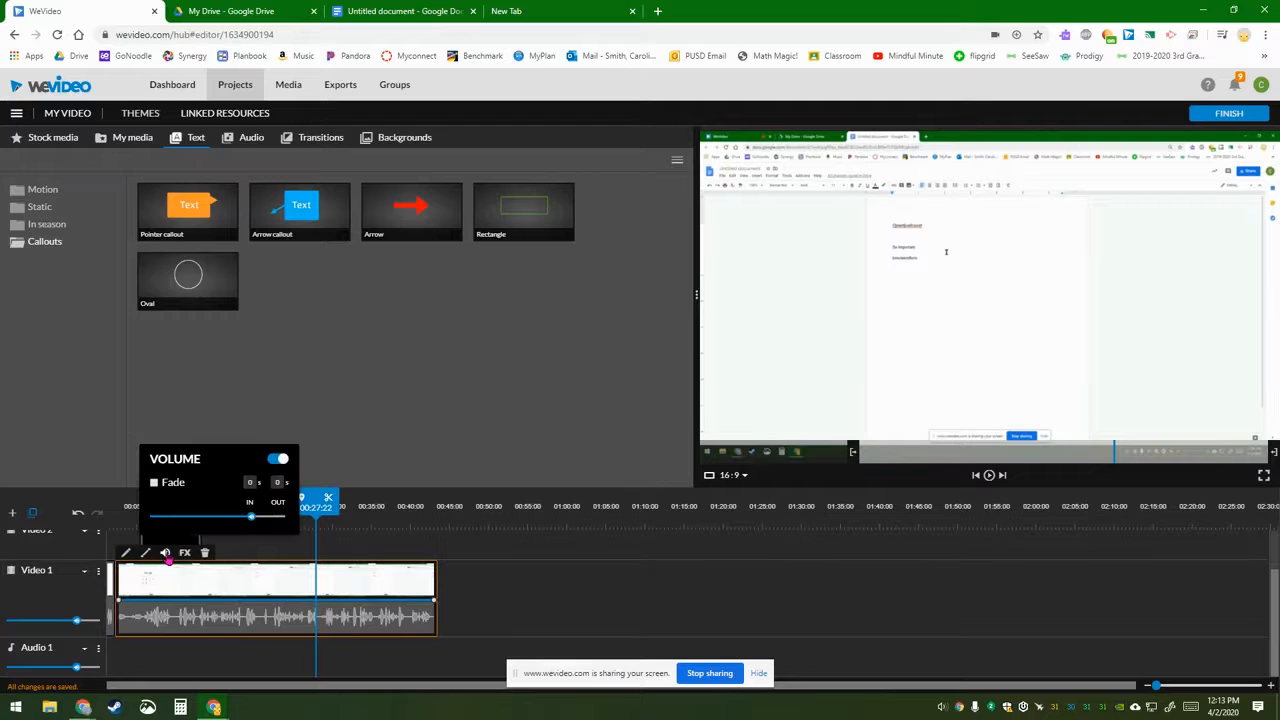
pyautogui.click(315, 604)
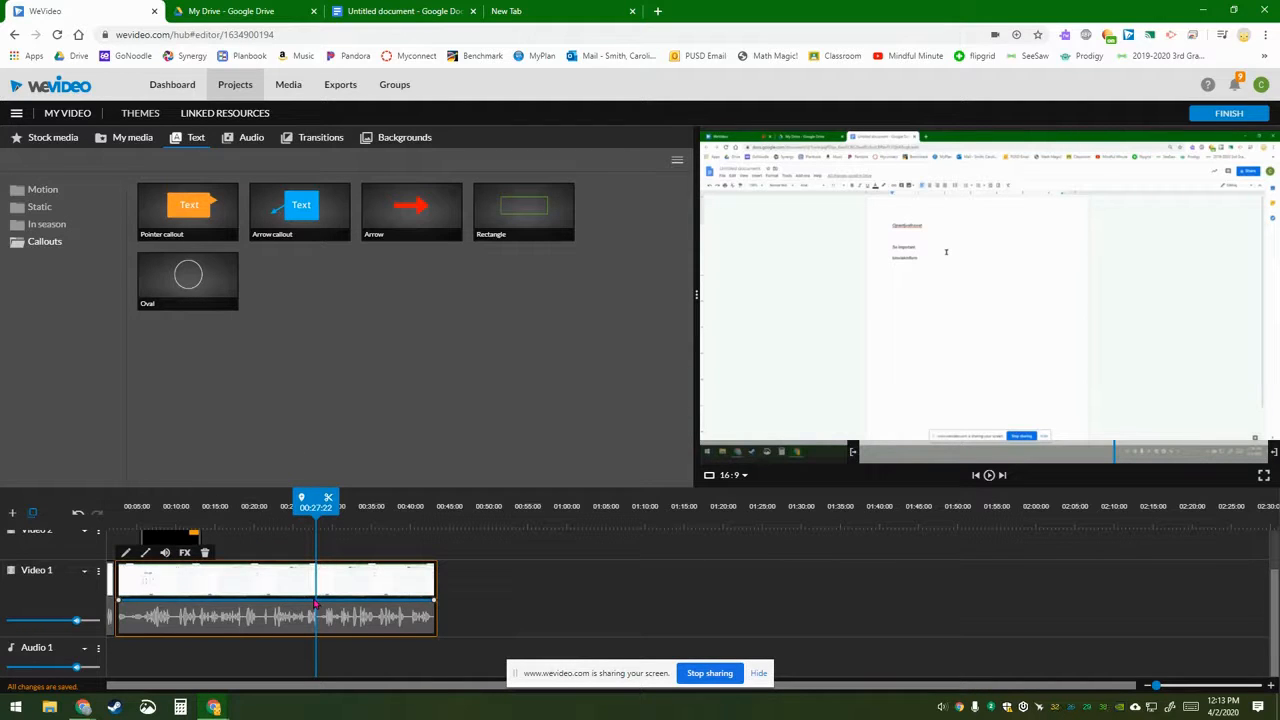
pyautogui.moveTo(310, 602)
pyautogui.mouseDown()
pyautogui.moveTo(311, 639)
pyautogui.moveTo(310, 605)
pyautogui.mouseUp()
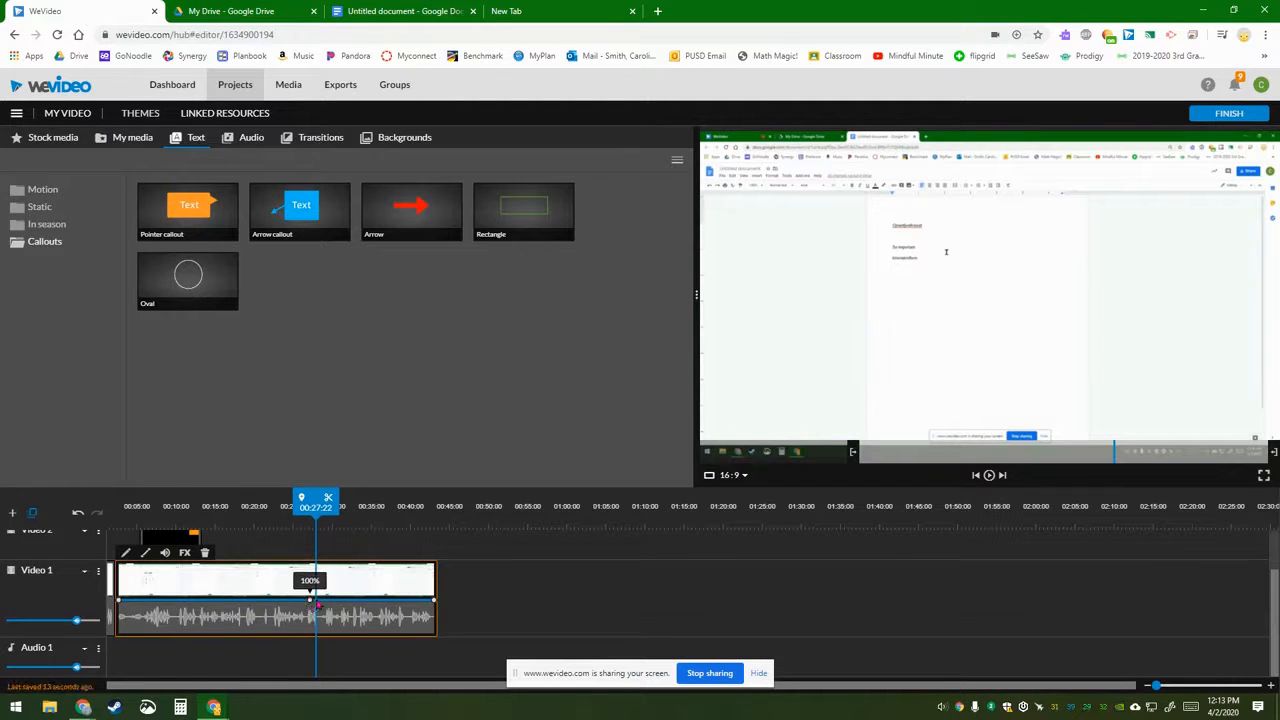
pyautogui.moveTo(322, 507); pyautogui.dragTo(340, 507)
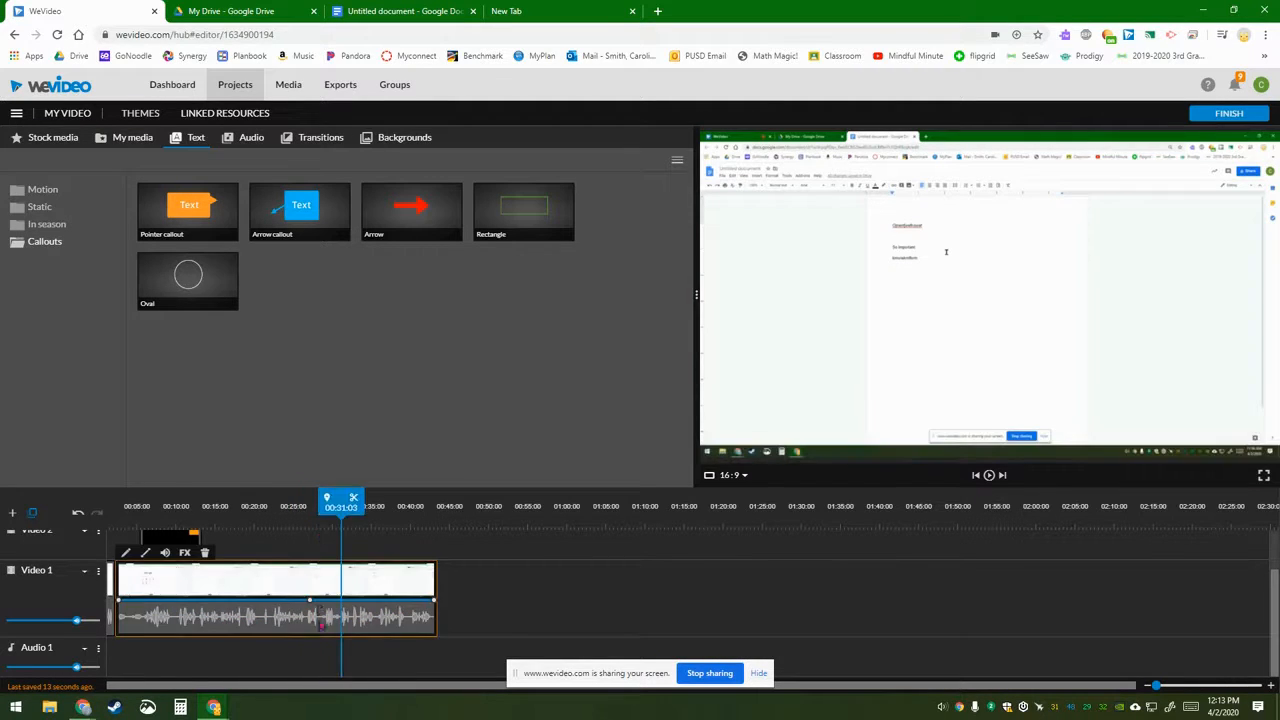
pyautogui.moveTo(313, 644); pyautogui.dragTo(364, 626)
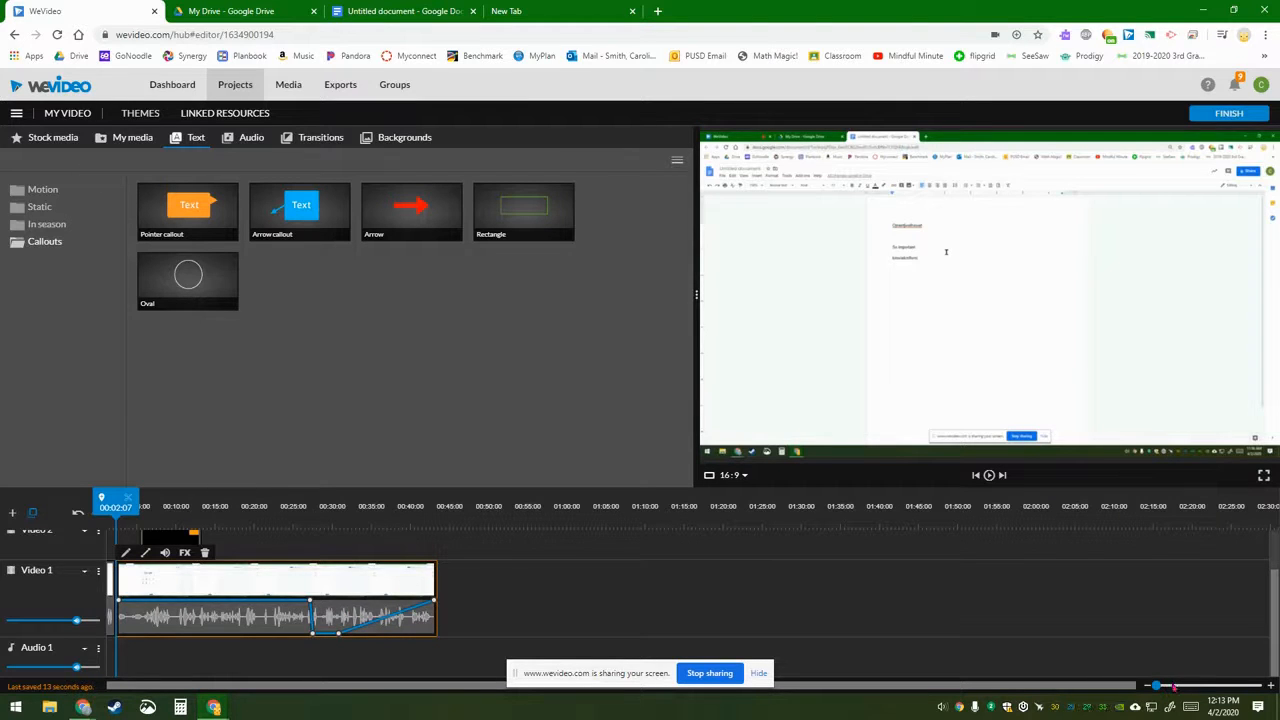
# Step: Zoom into the timeline and raise the Video 1 audio back to 100% around 31 seconds
pyautogui.moveTo(1158, 686); pyautogui.dragTo(1174, 686)
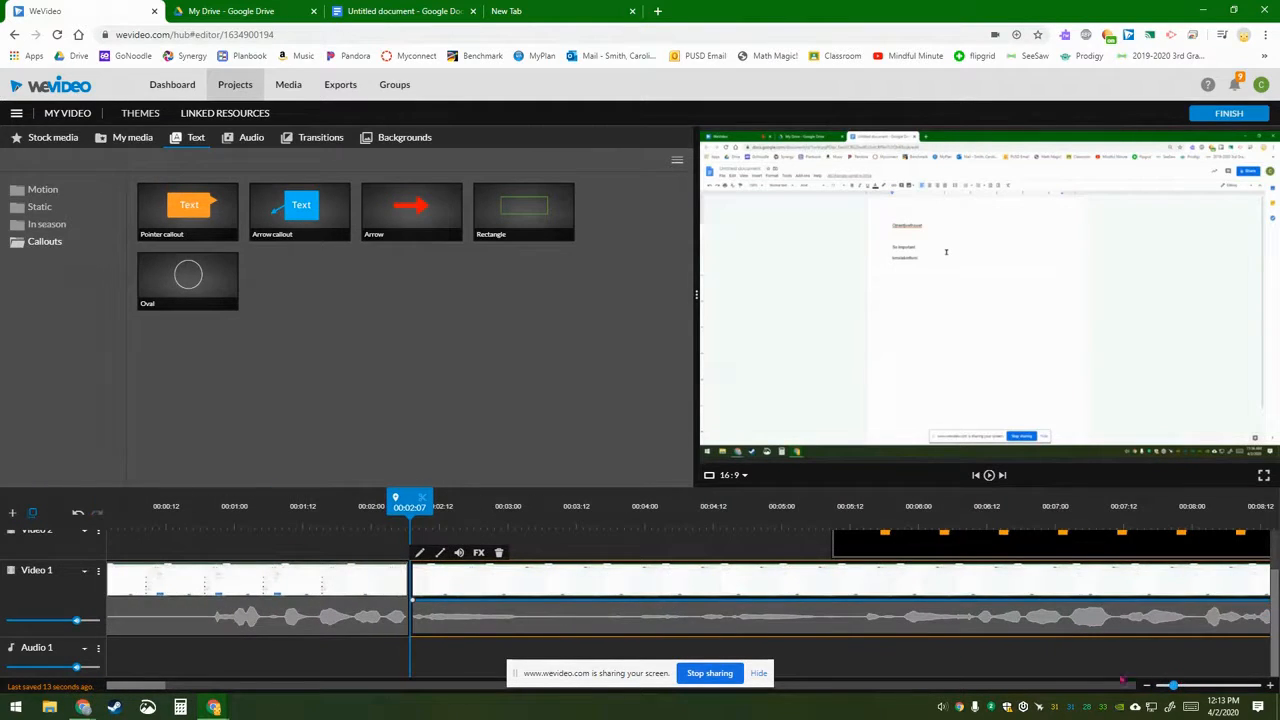
pyautogui.click(1040, 592)
pyautogui.moveTo(1104, 596); pyautogui.dragTo(1257, 600)
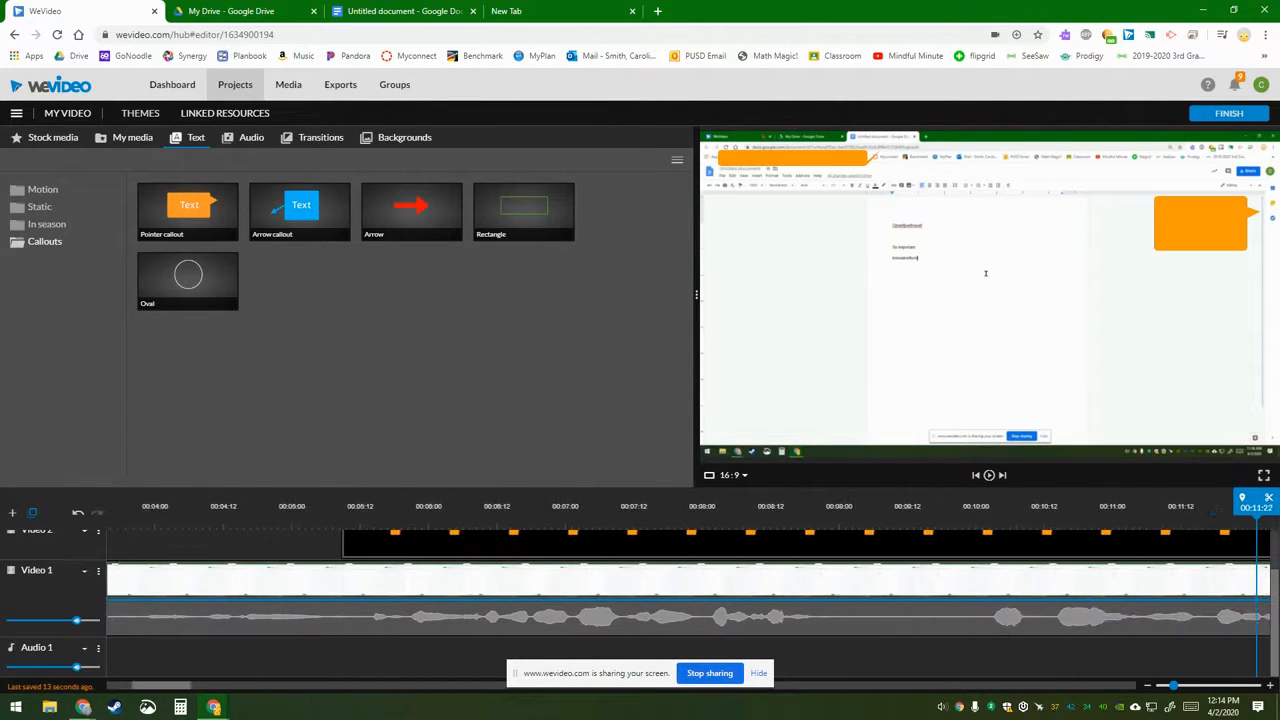
pyautogui.moveTo(1257, 600); pyautogui.dragTo(1257, 600)
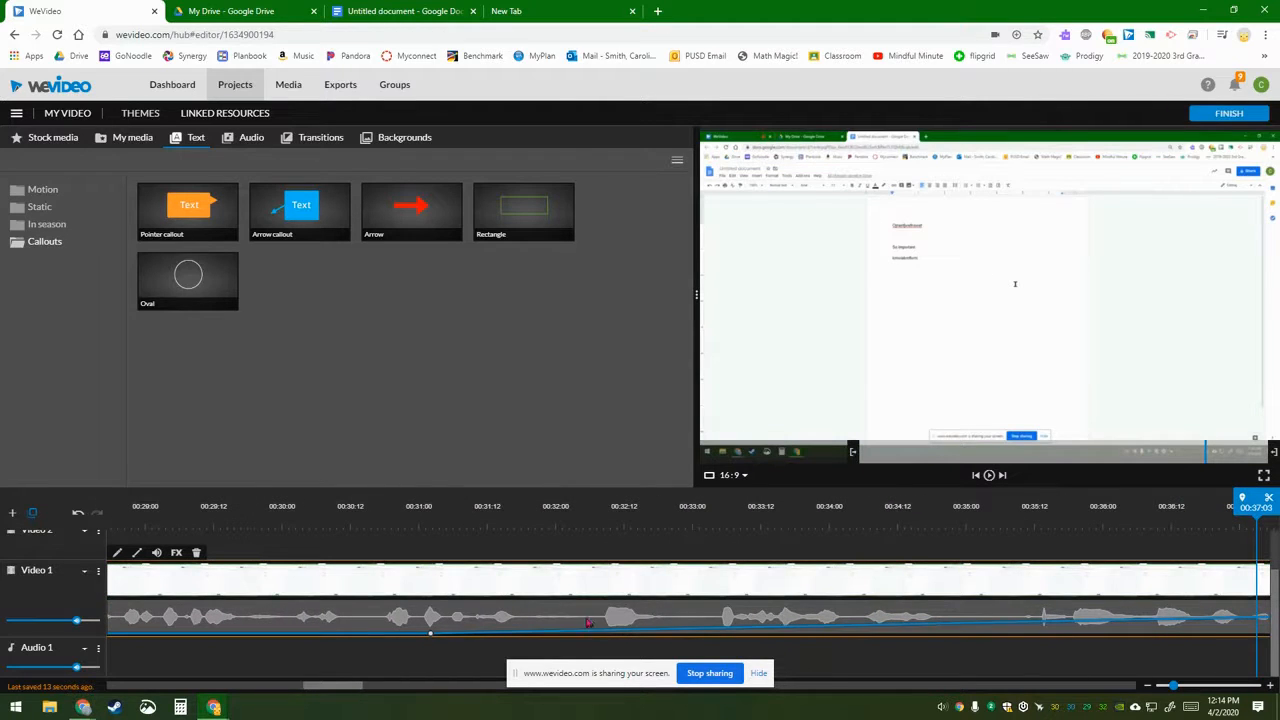
pyautogui.moveTo(585, 633); pyautogui.dragTo(444, 598)
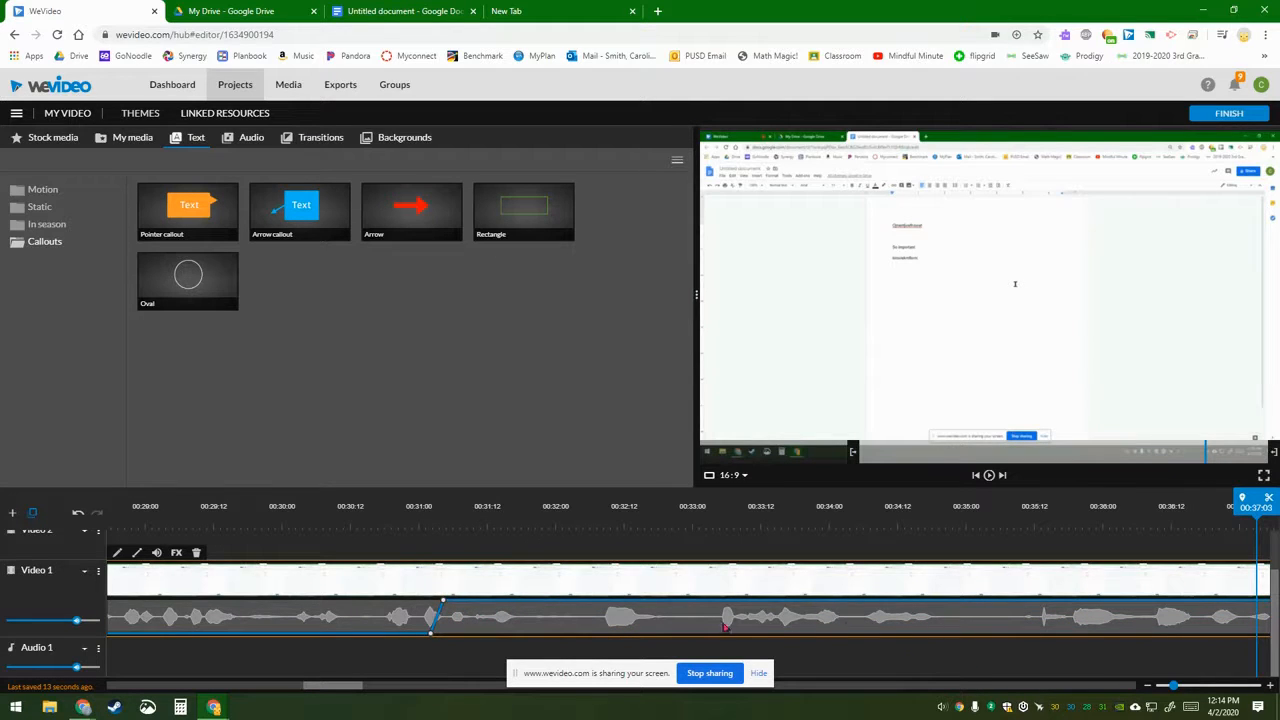
# Step: Steepen the volume ramp so audio drops to 0% near 00:27:08, then show My media
pyautogui.moveTo(1176, 686); pyautogui.dragTo(1174, 686)
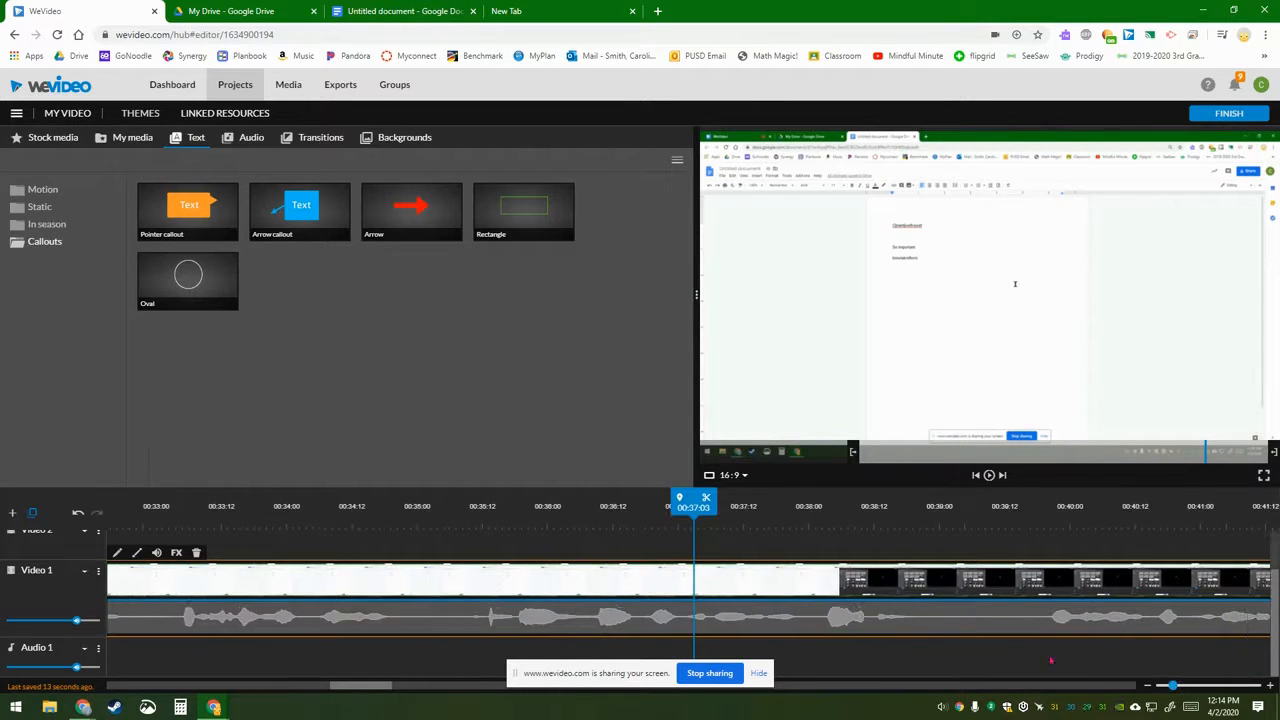
pyautogui.moveTo(695, 507); pyautogui.dragTo(631, 569)
pyautogui.click(631, 569)
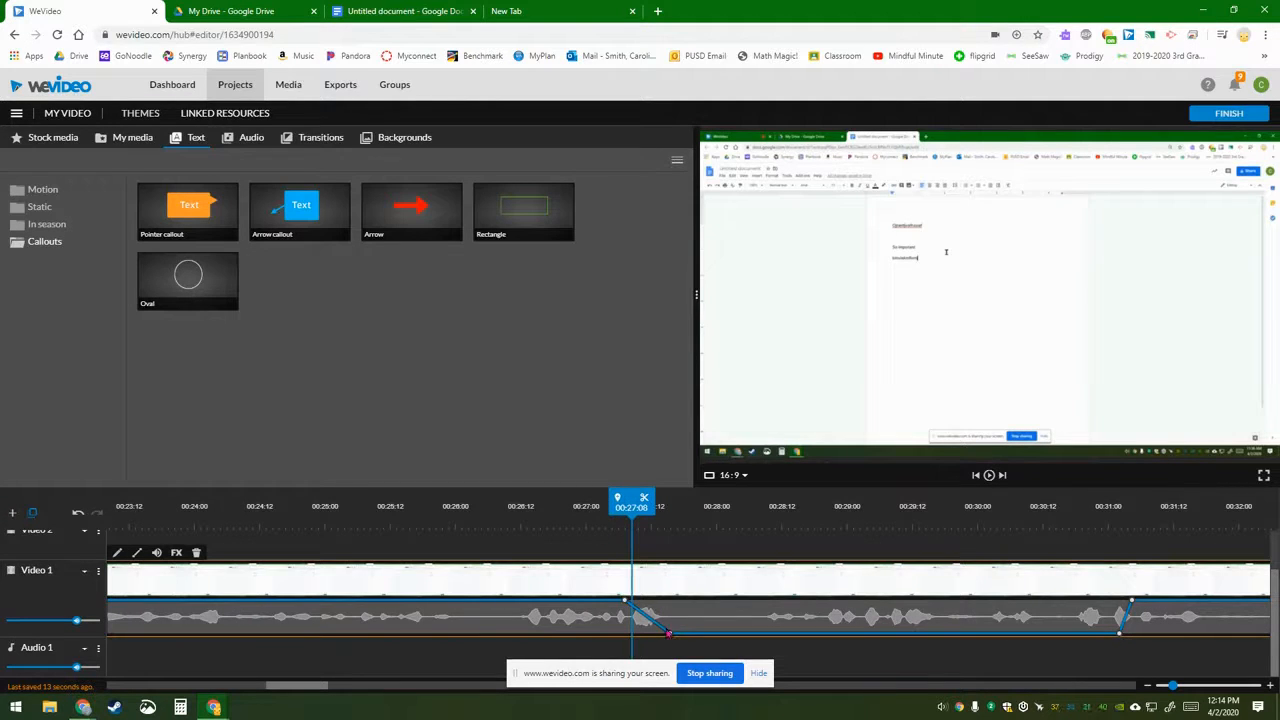
pyautogui.moveTo(669, 634); pyautogui.dragTo(637, 633)
pyautogui.click(130, 141)
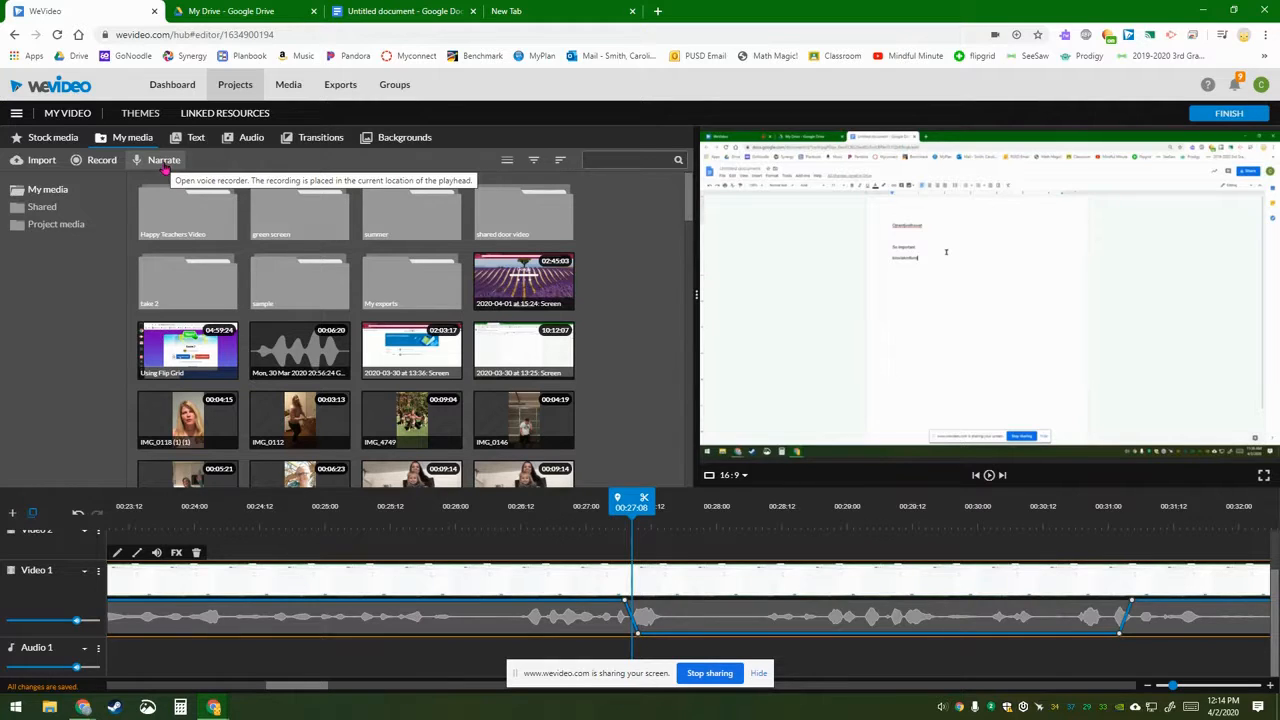
# Step: Record an 11-second voiceover with Preview while recording on, placing it on Voiceover 1 at 00:27
pyautogui.click(163, 160)
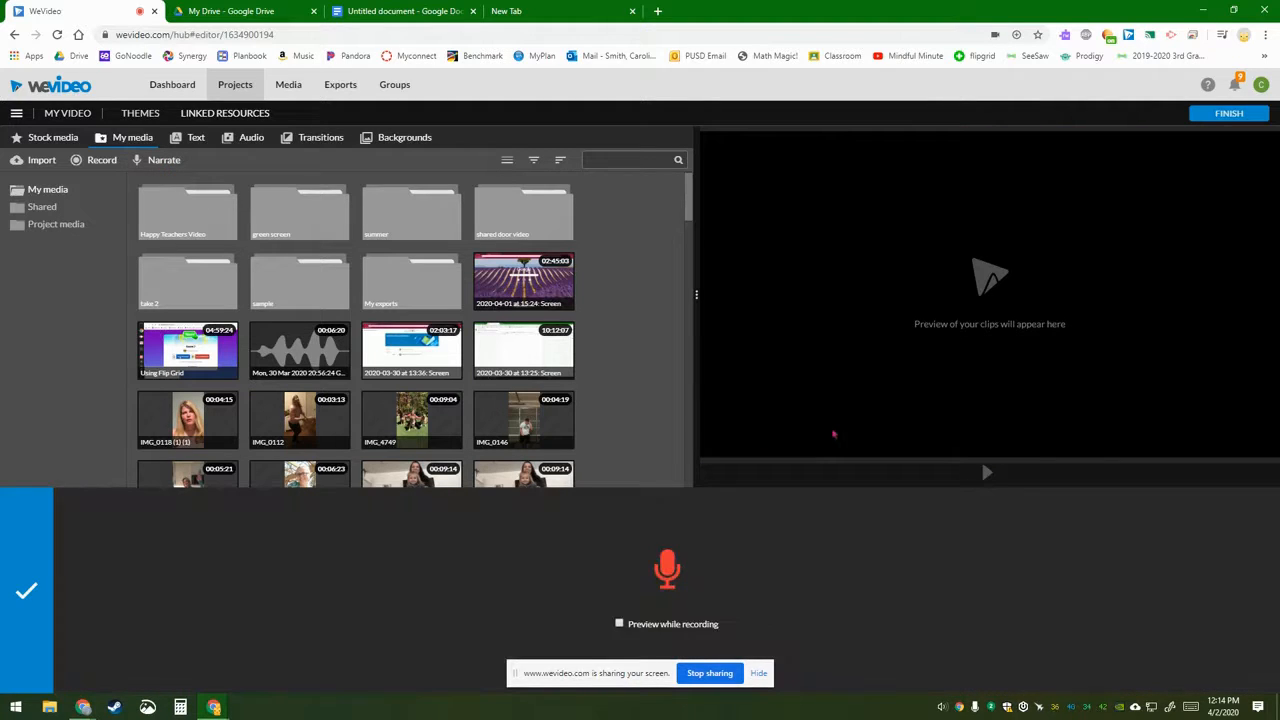
pyautogui.click(619, 623)
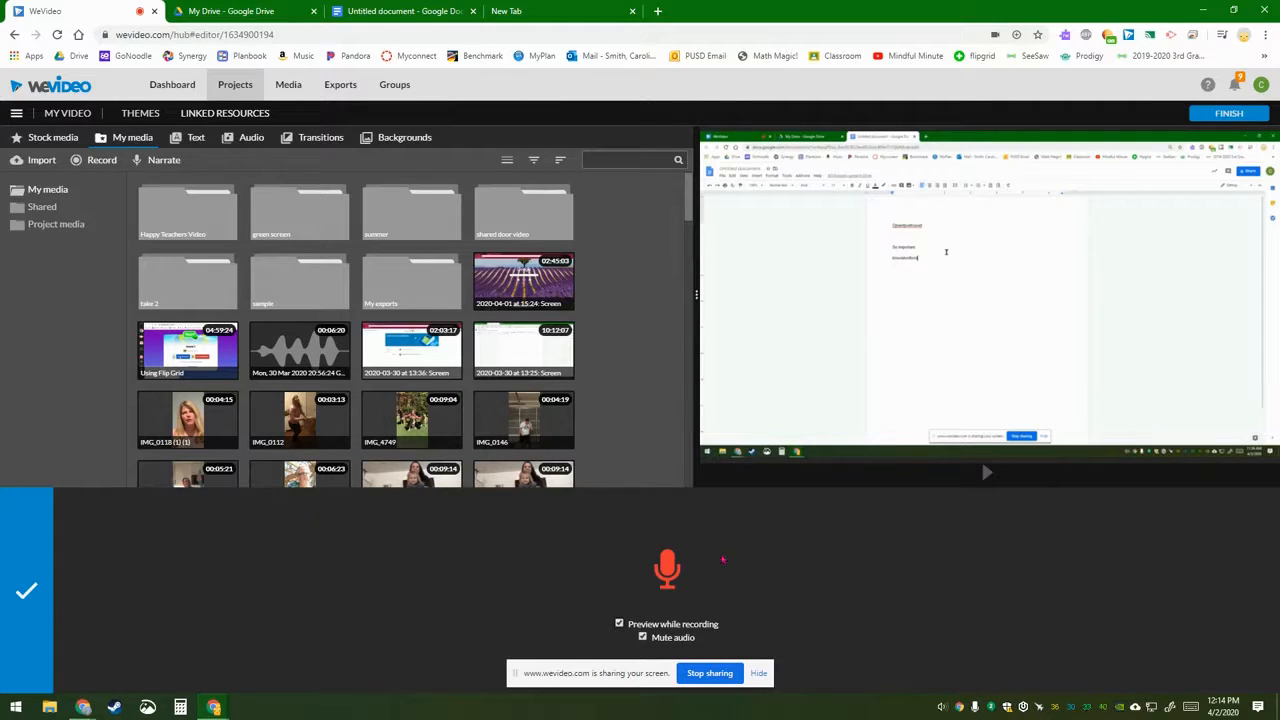
pyautogui.click(676, 573)
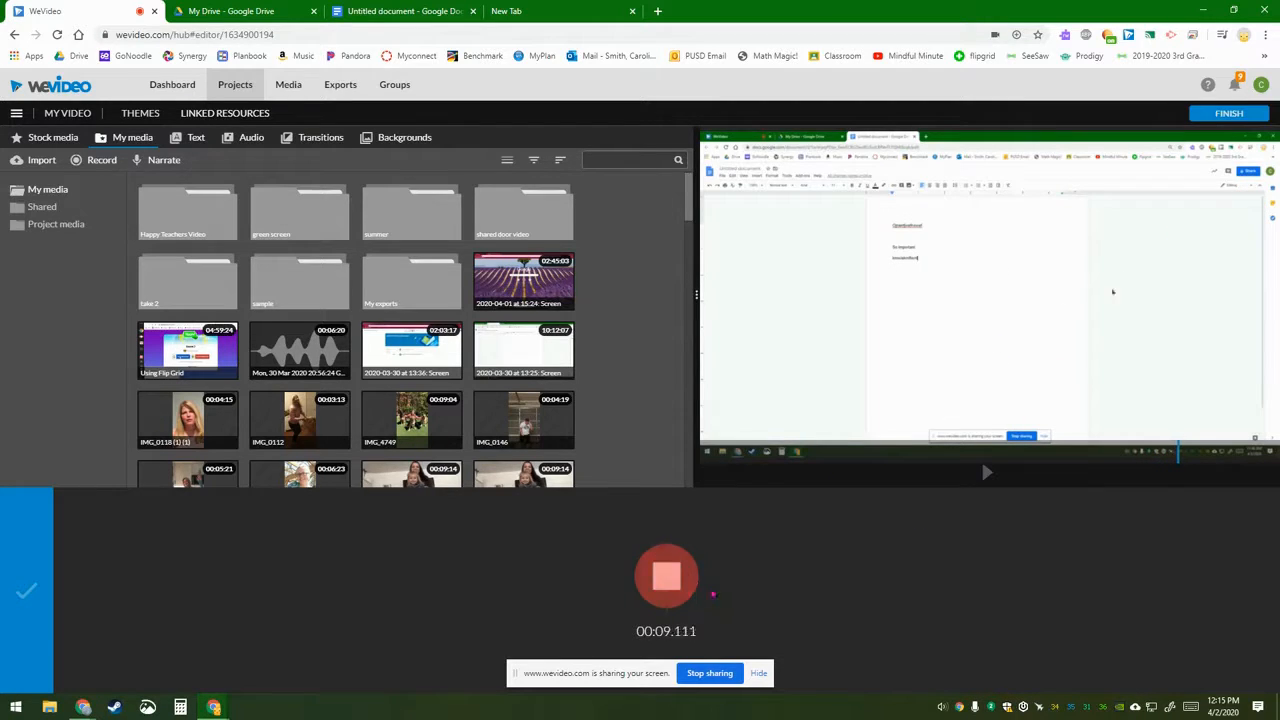
pyautogui.click(684, 590)
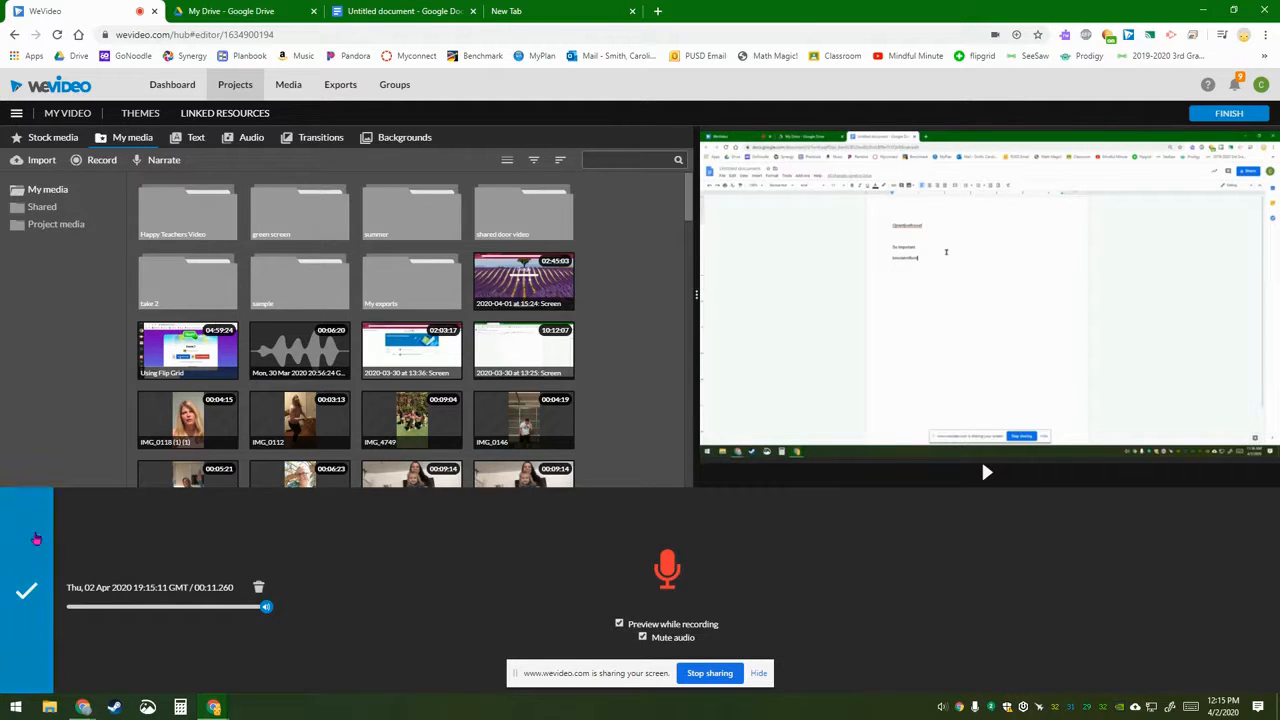
pyautogui.click(27, 593)
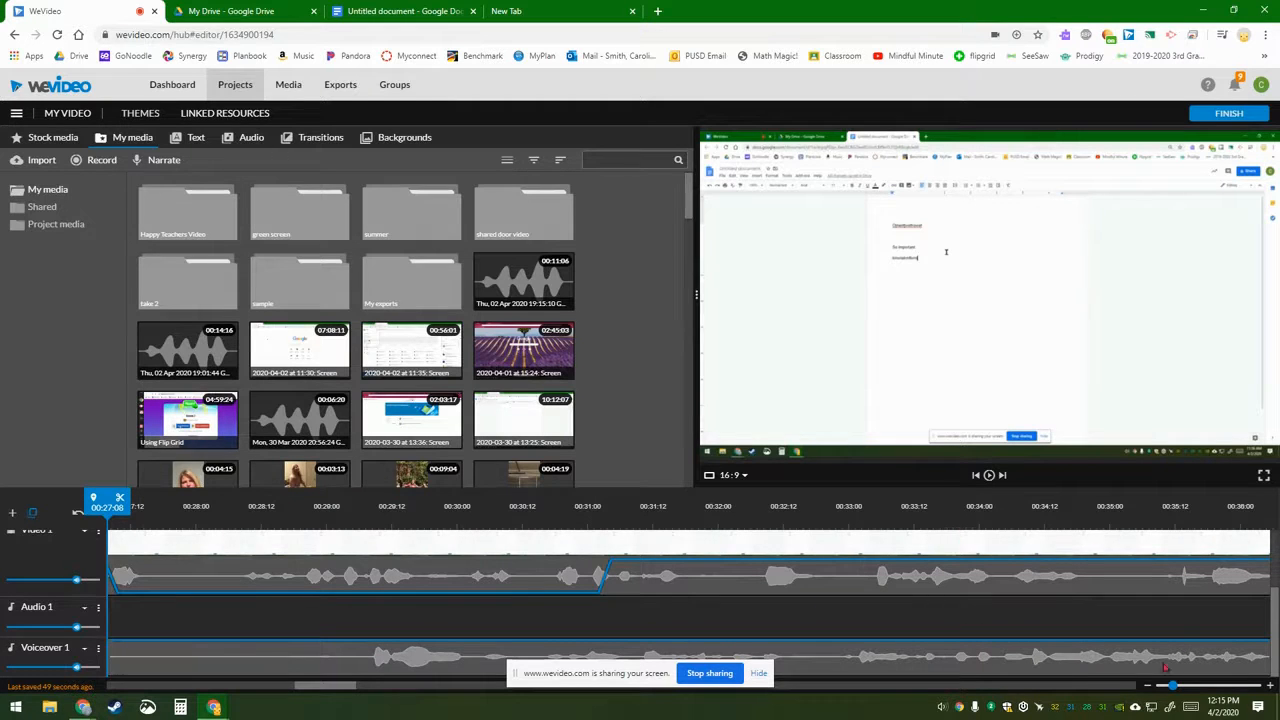
pyautogui.moveTo(1172, 687); pyautogui.dragTo(1141, 686)
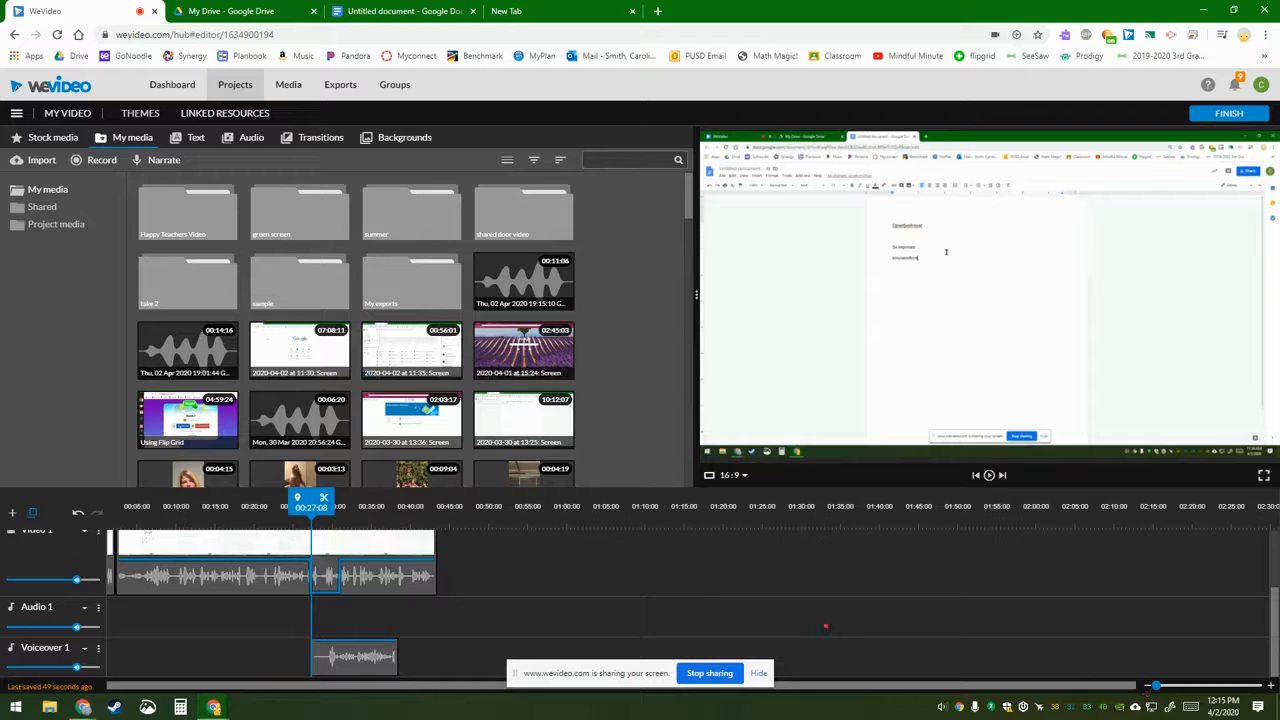
pyautogui.moveTo(301, 509); pyautogui.dragTo(98, 508)
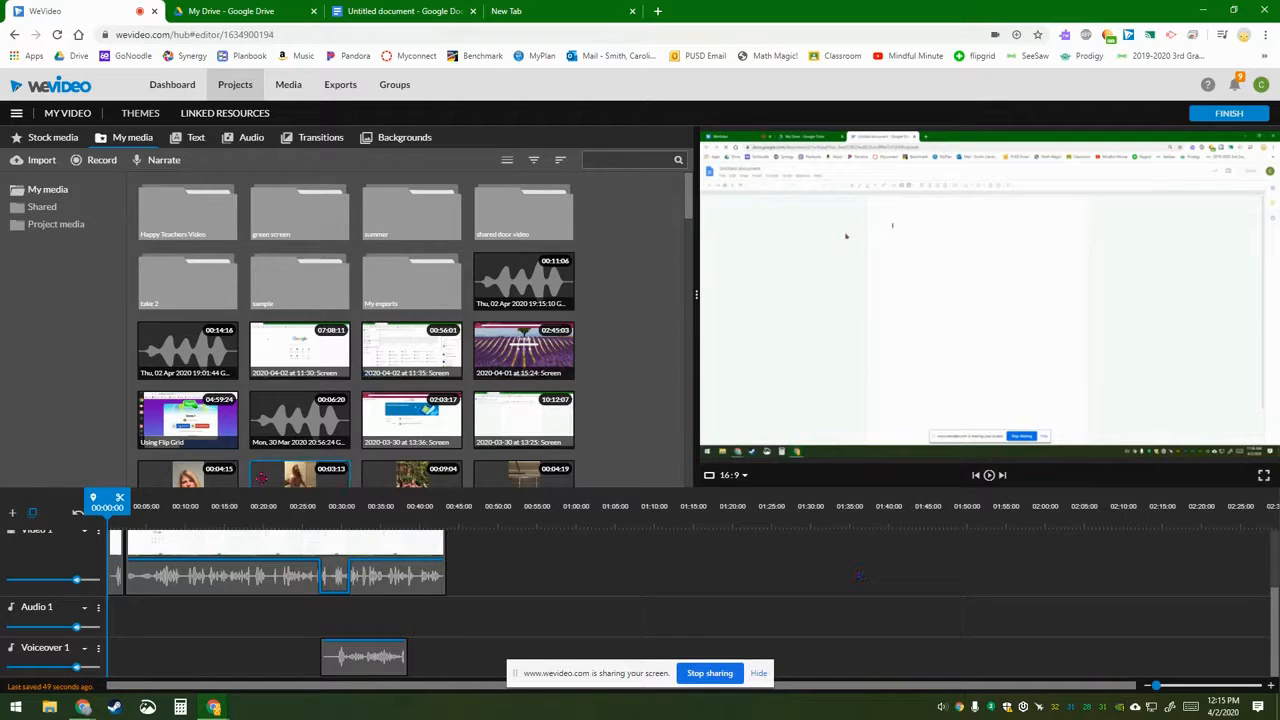
# Step: Save the project as 'How to write your narrative (demo)', replacing the name My Video
pyautogui.click(16, 117)
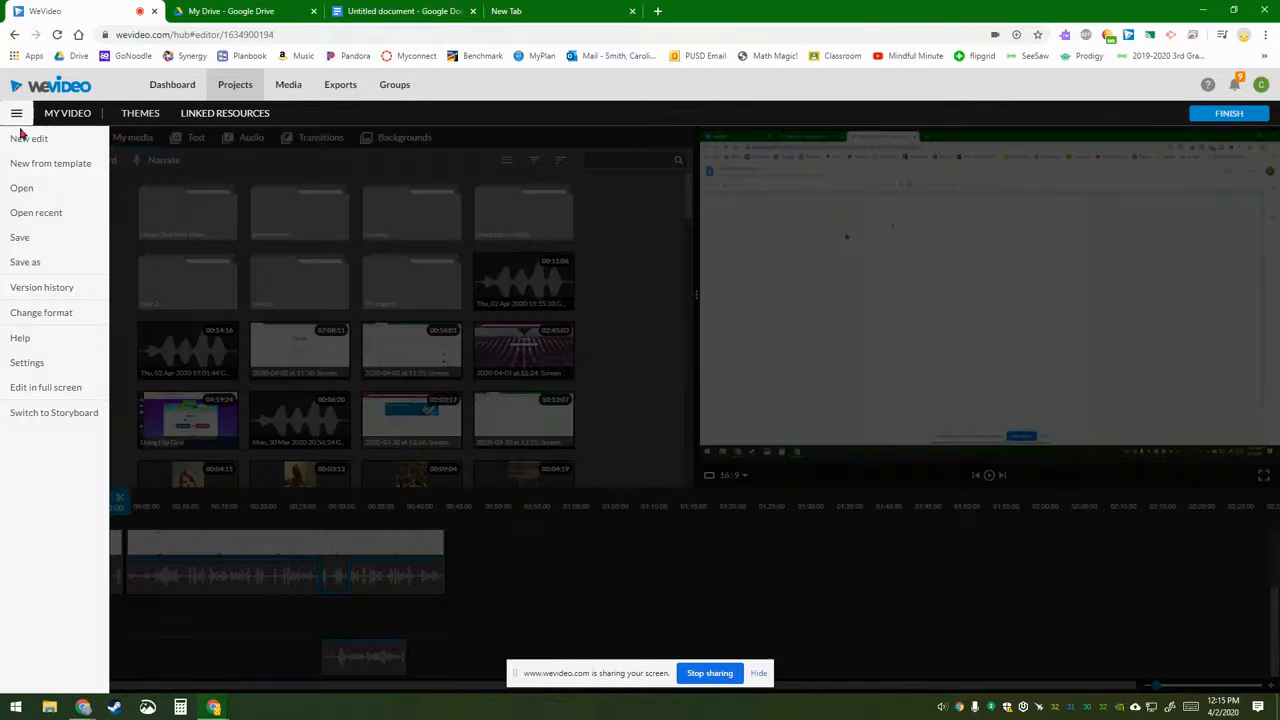
pyautogui.click(33, 262)
pyautogui.click(671, 395)
pyautogui.hotkey('ctrl', 'a')
pyautogui.press('BackSpace')
pyautogui.write('How')
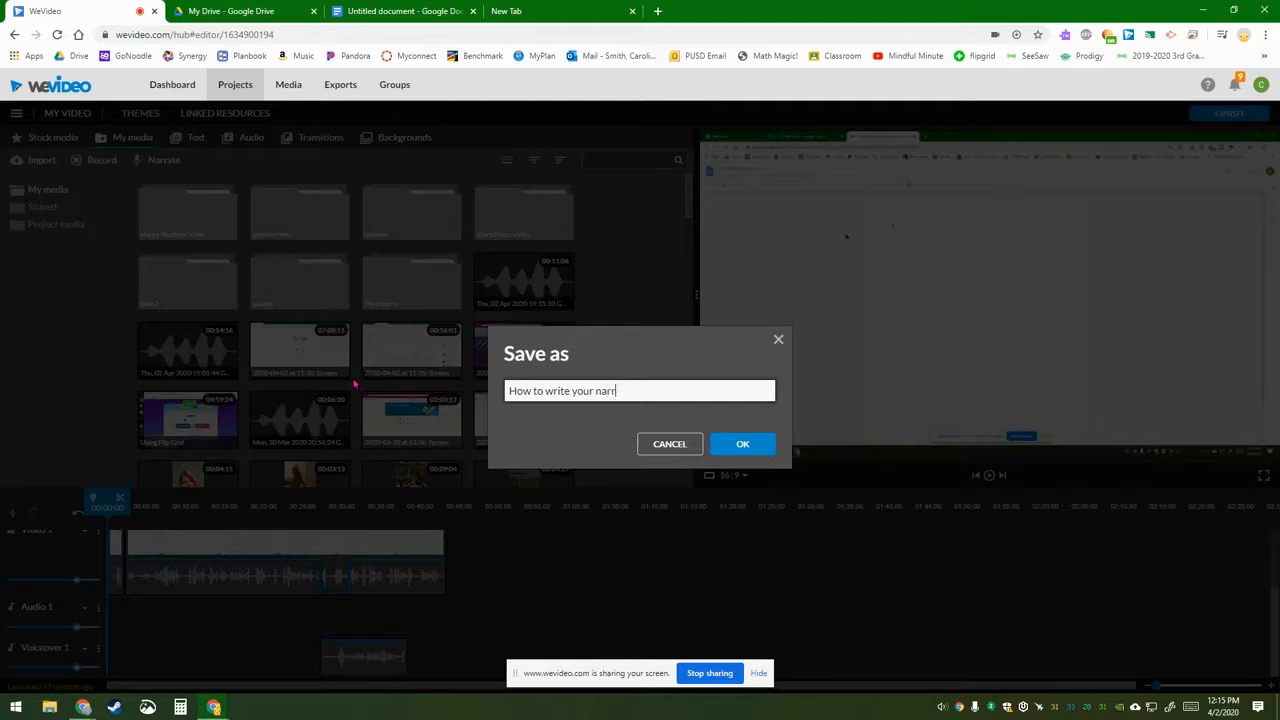
pyautogui.write('to write your narrative (demo')
pyautogui.click(748, 444)
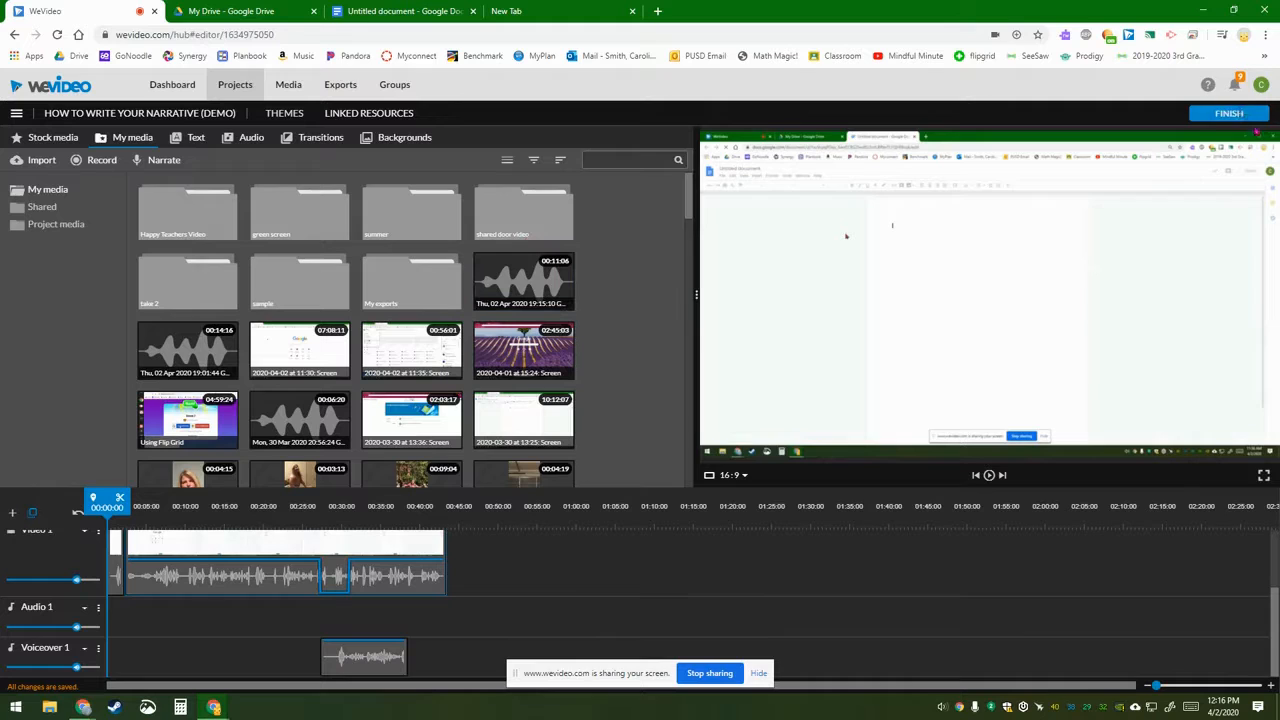
# Step: Choose HD 1280x720 export resolution, use the third frame as thumbnail, and start exporting
pyautogui.press('ctrl')
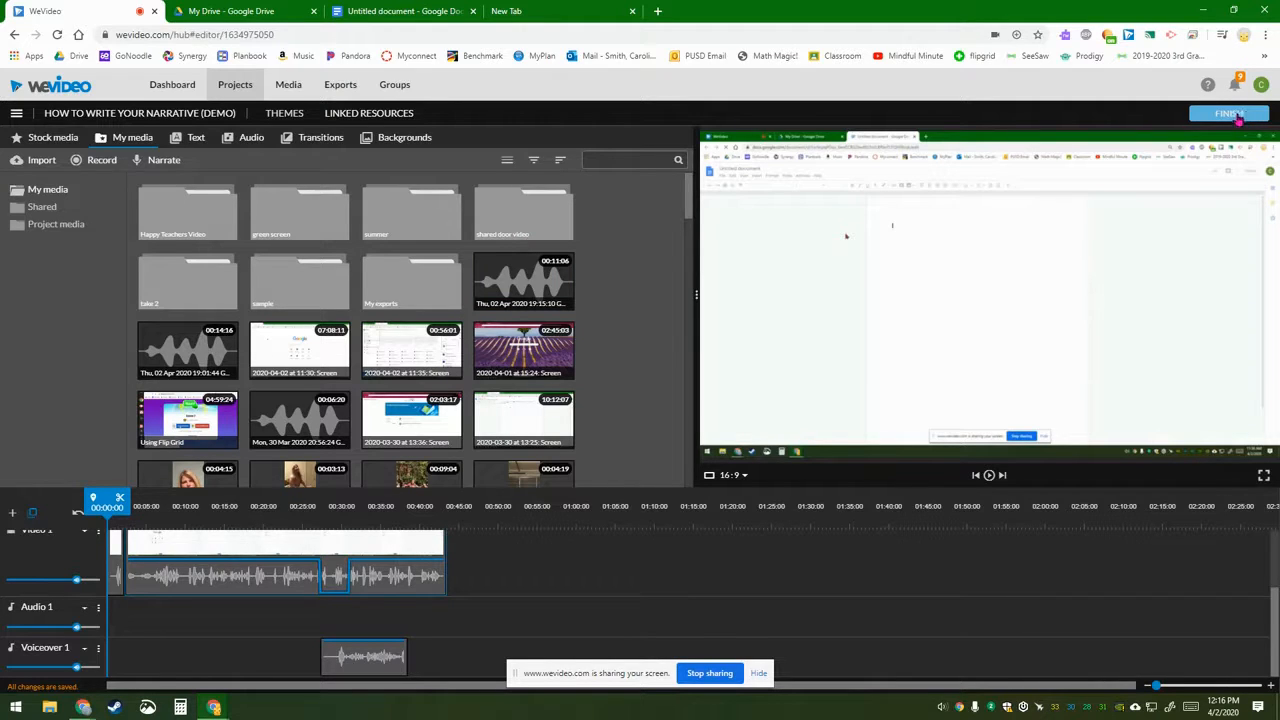
pyautogui.click(1237, 117)
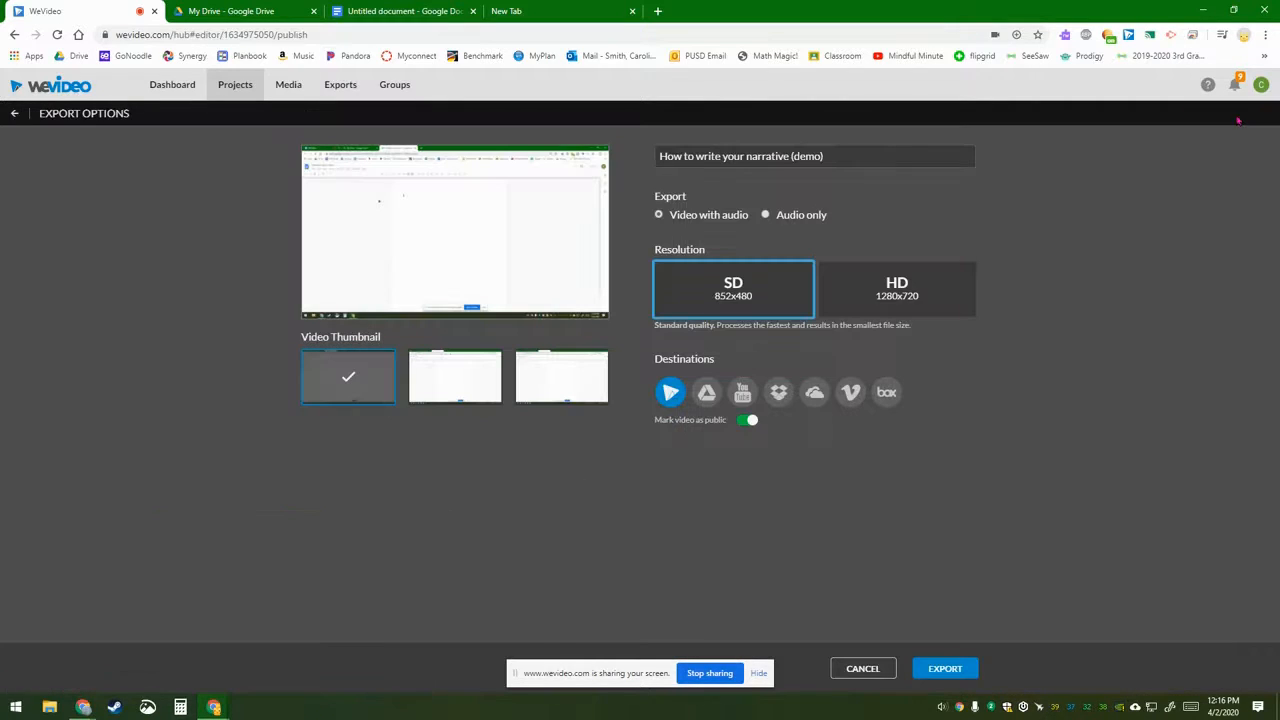
pyautogui.click(906, 296)
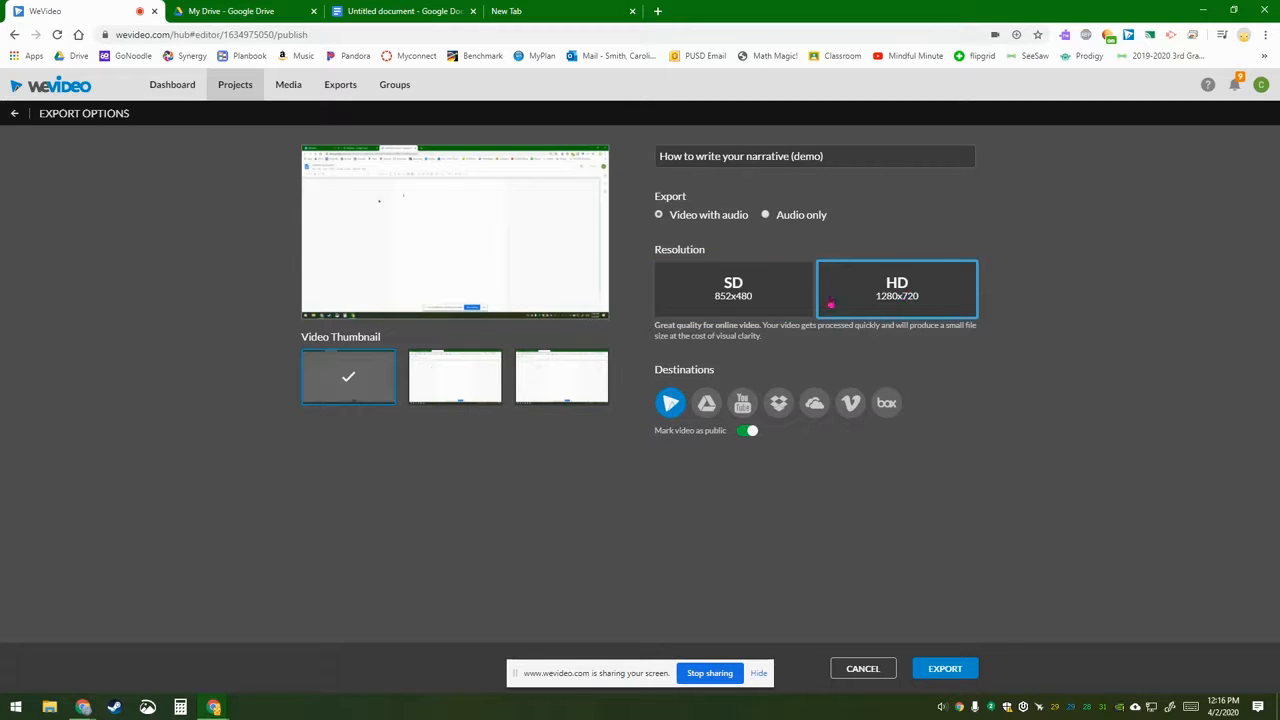
pyautogui.click(458, 373)
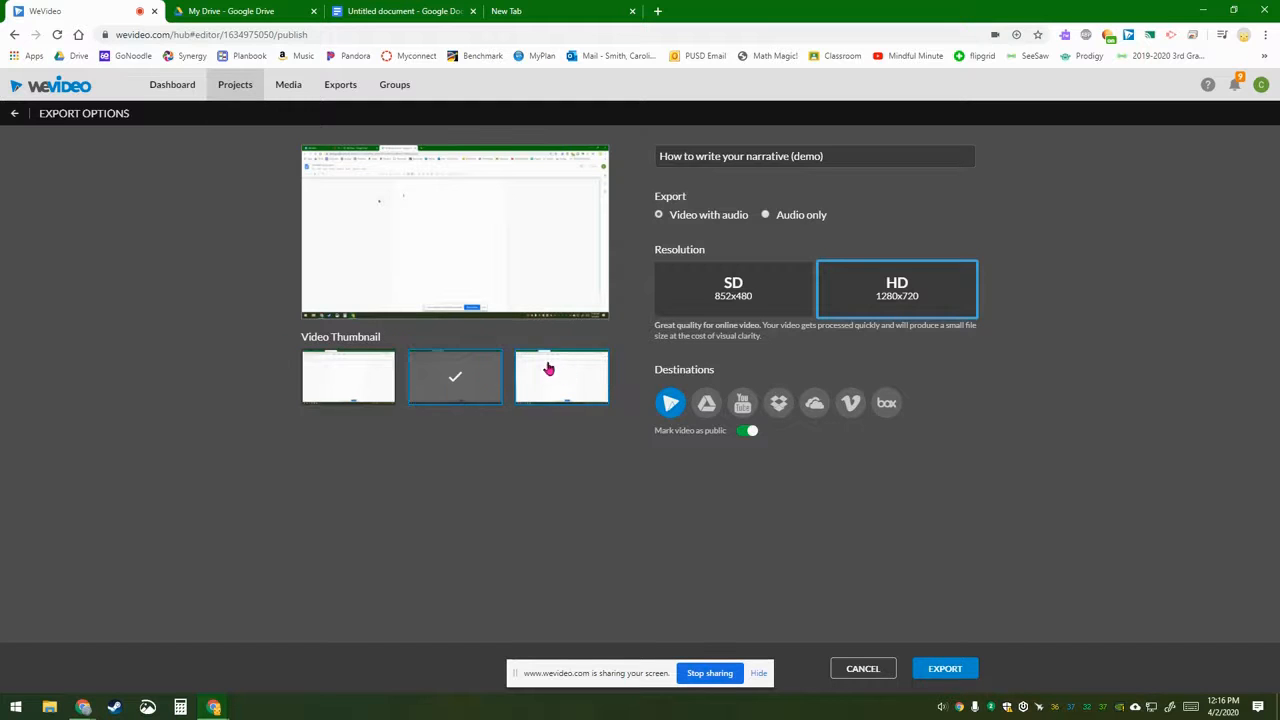
pyautogui.click(545, 367)
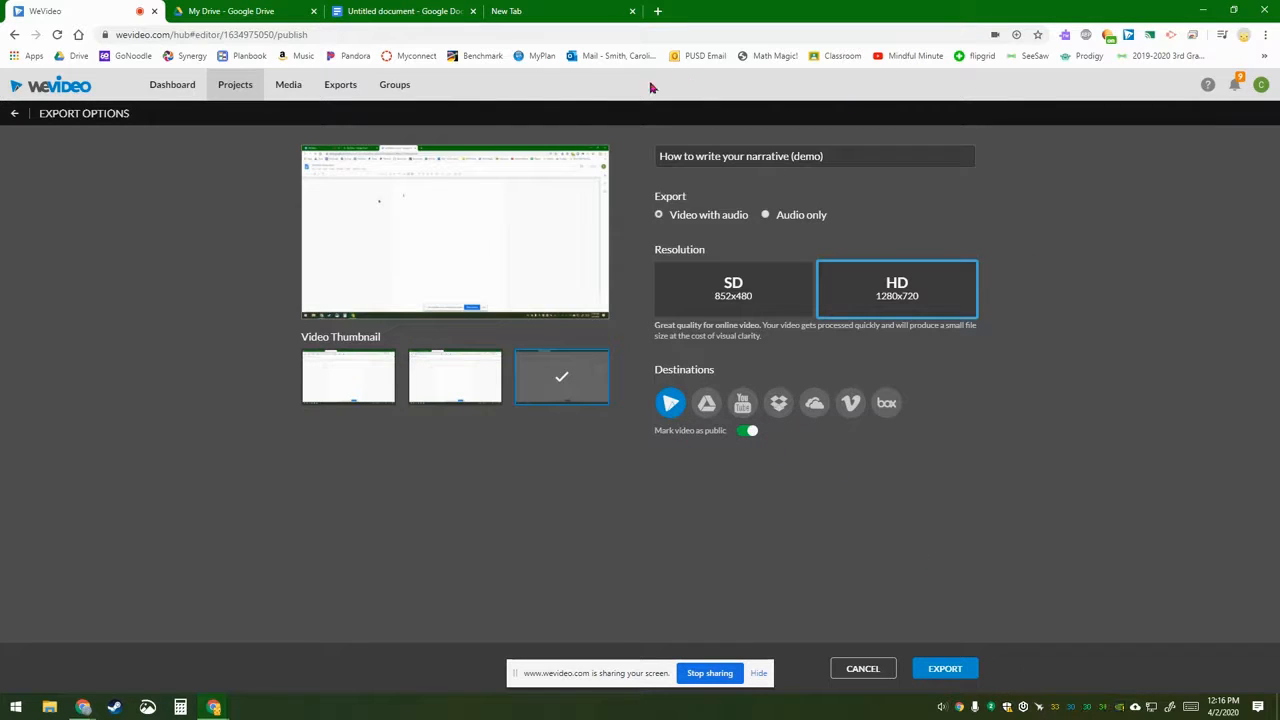
pyautogui.click(957, 671)
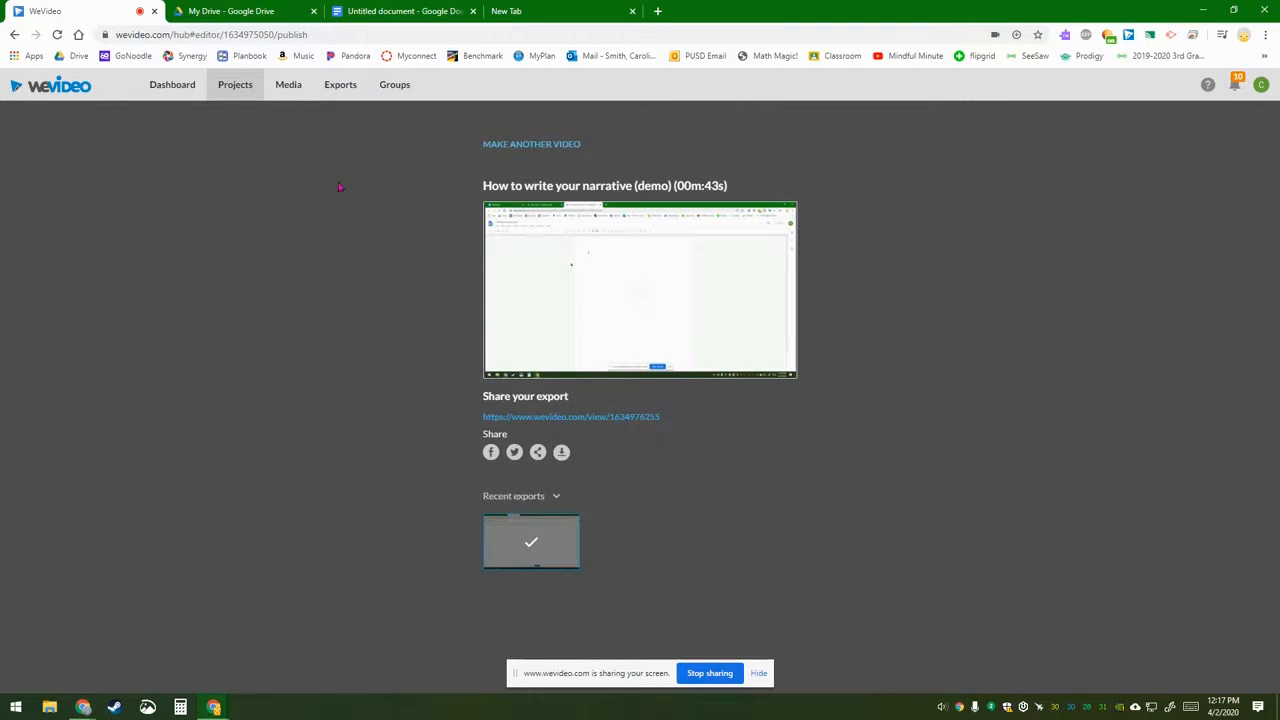
# Step: Copy the exported video's shareable view link
pyautogui.click(540, 427)
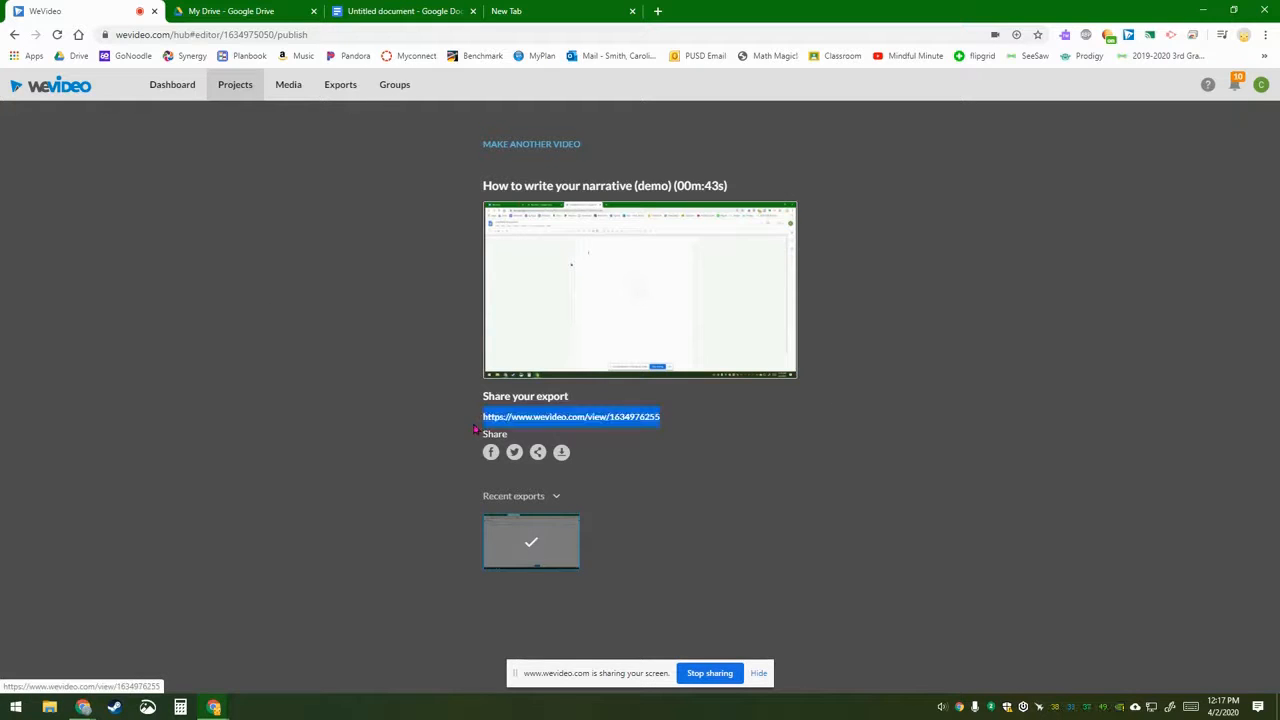
pyautogui.rightClick(540, 426)
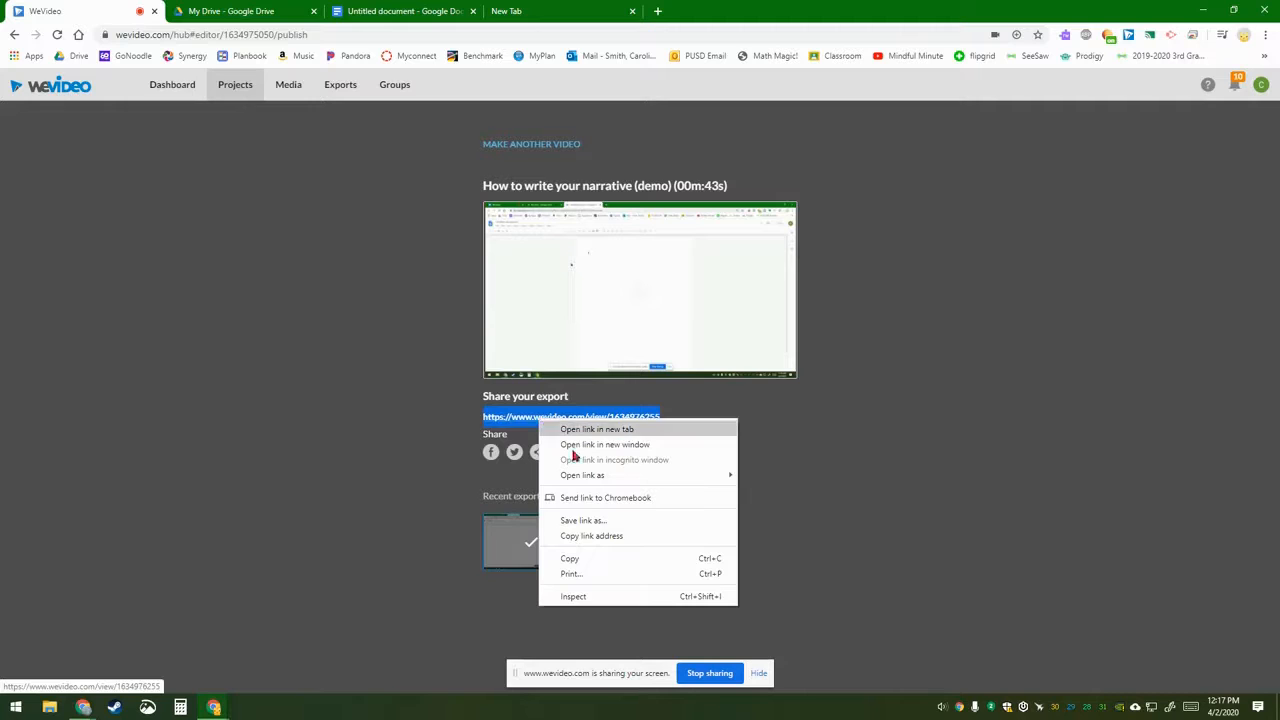
pyautogui.click(602, 560)
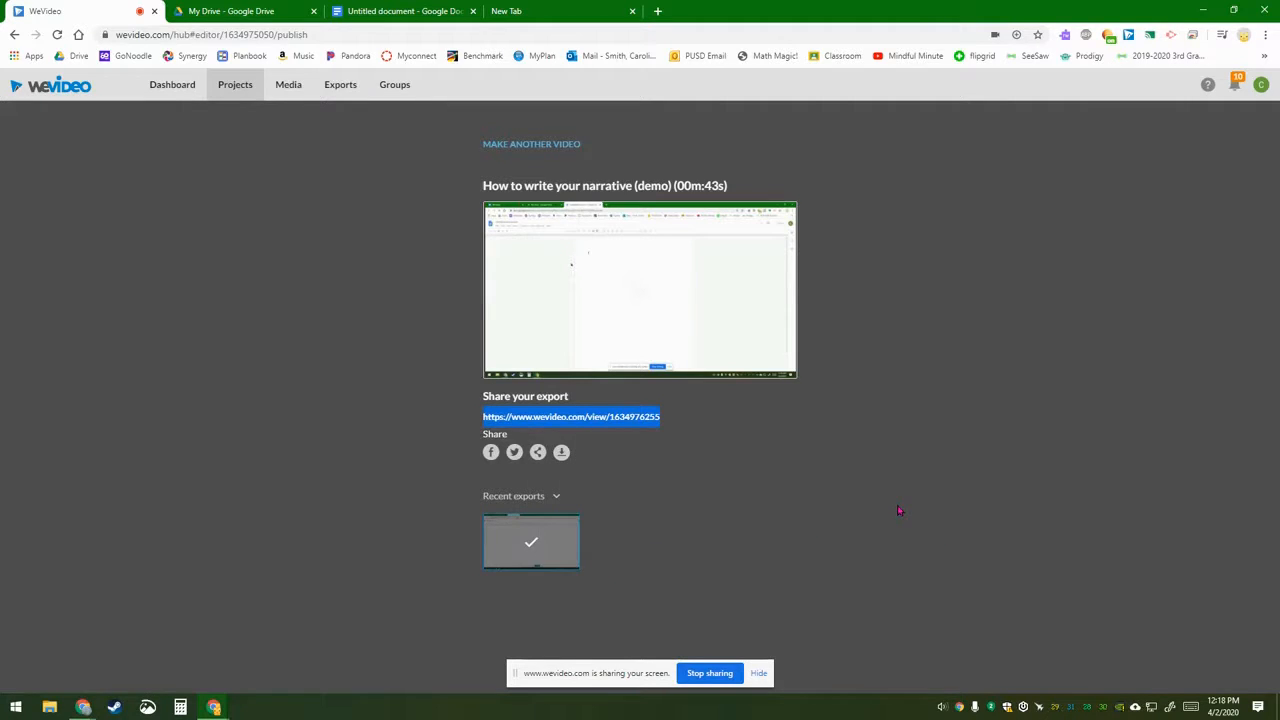